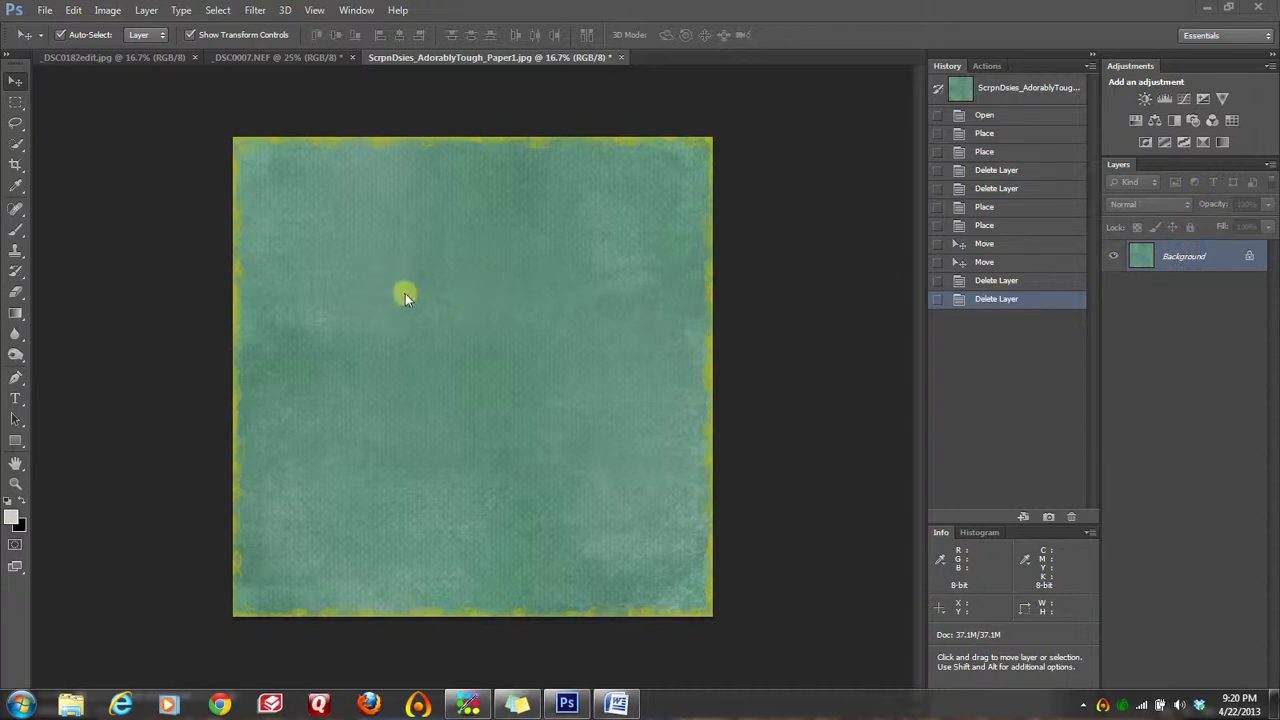
pyautogui.moveTo(486, 320); pyautogui.dragTo(531, 269)
pyautogui.click(640, 284)
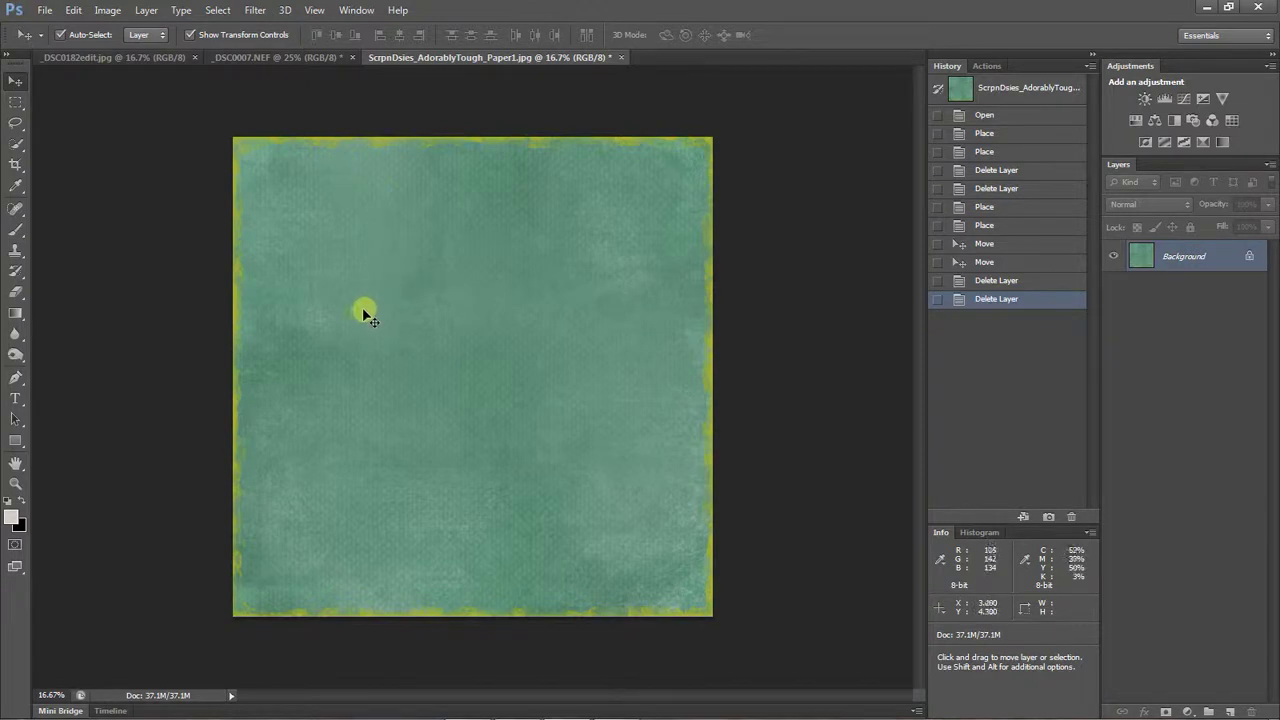
# Place ScrpnDsies_AdorablyTough_FaceWordart on the paper from Documents, DIGISCRAP, Kits to keep together, Adorably Tough, Elements
pyautogui.click(40, 10)
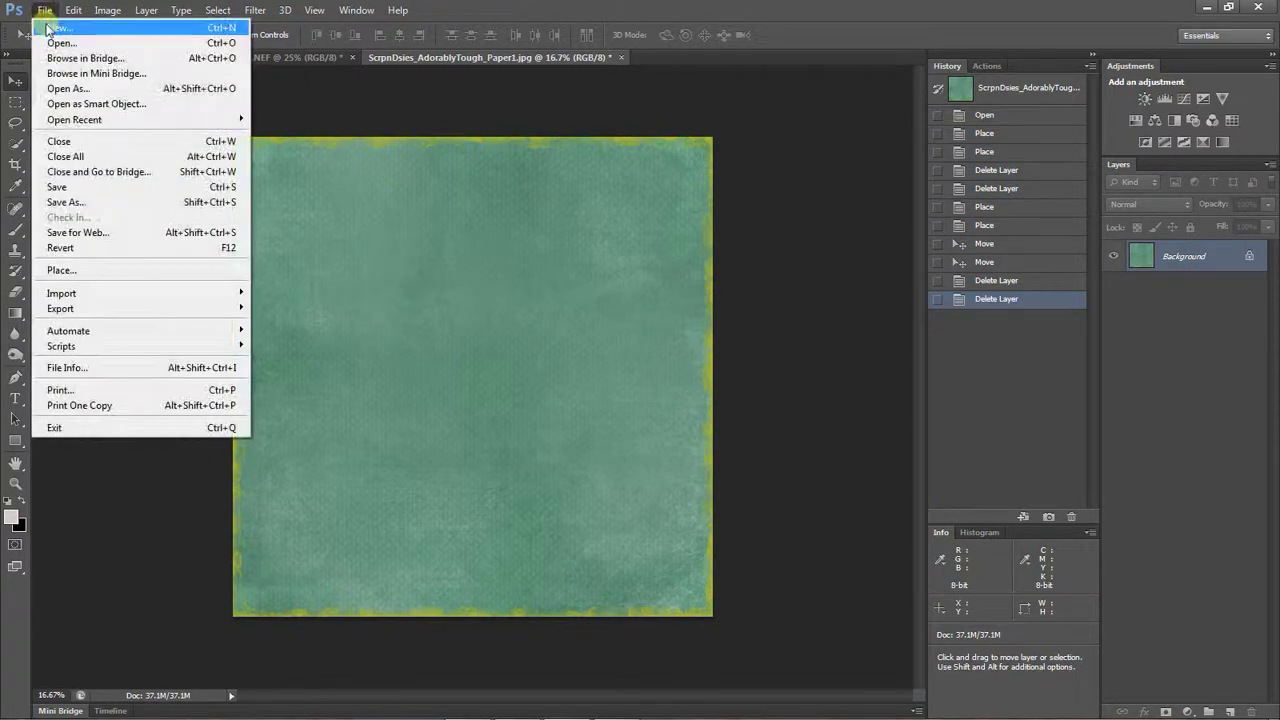
pyautogui.click(88, 271)
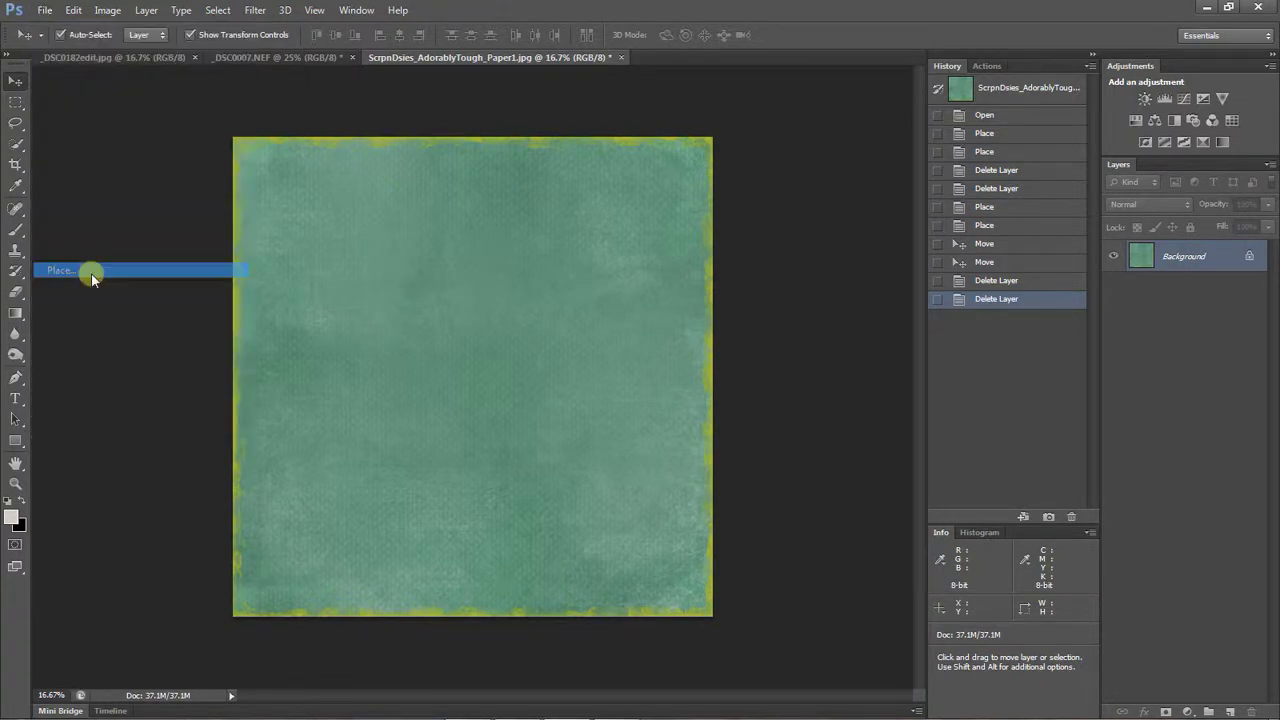
pyautogui.click(185, 212)
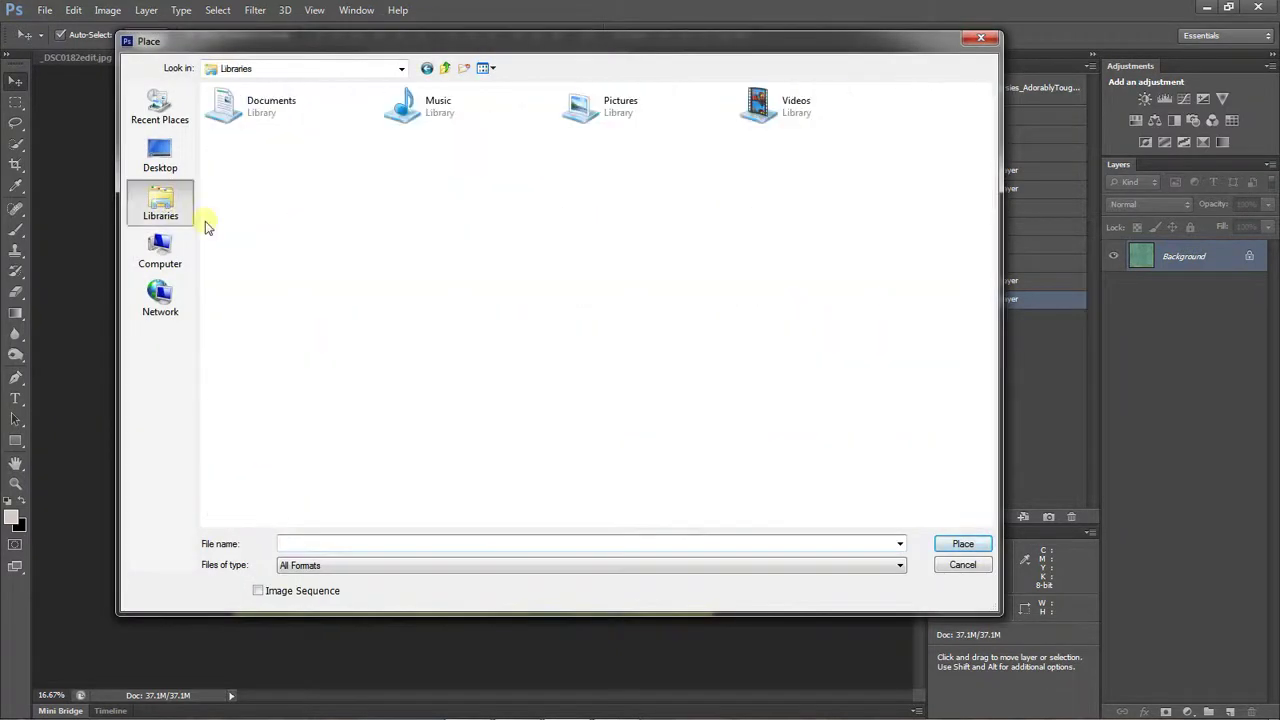
pyautogui.doubleClick(277, 122)
pyautogui.press('d')
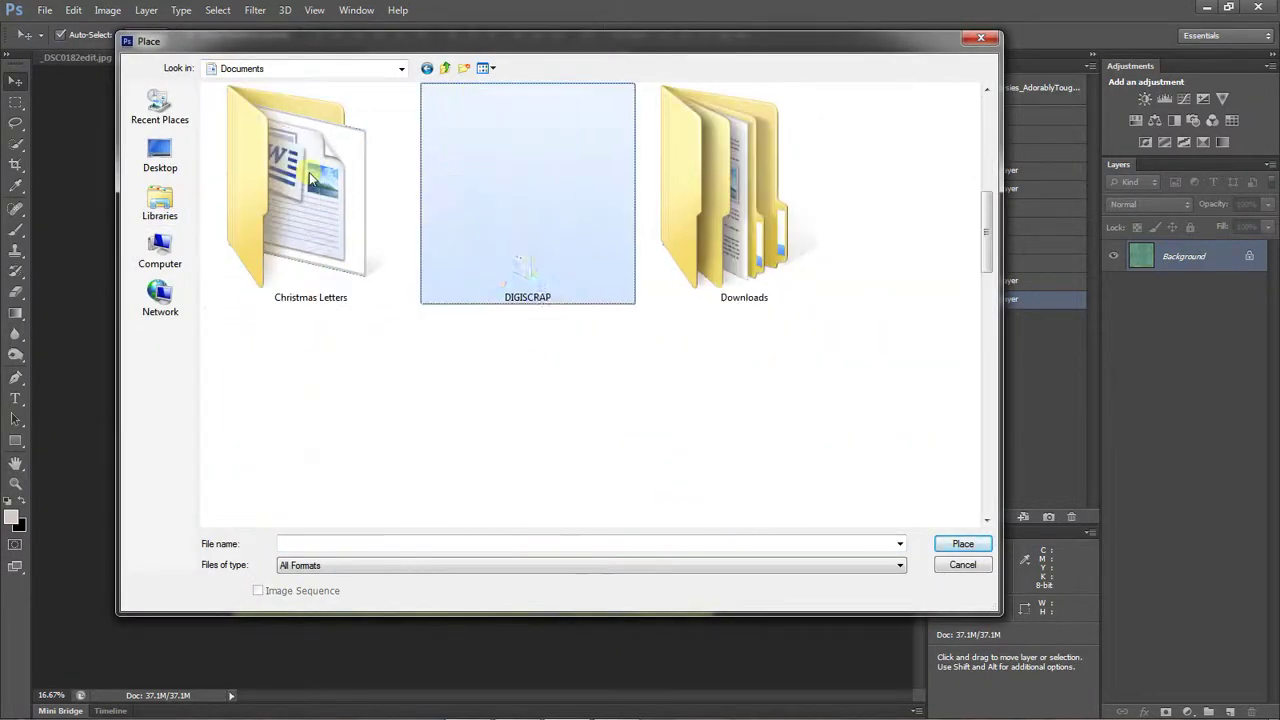
pyautogui.press('Return')
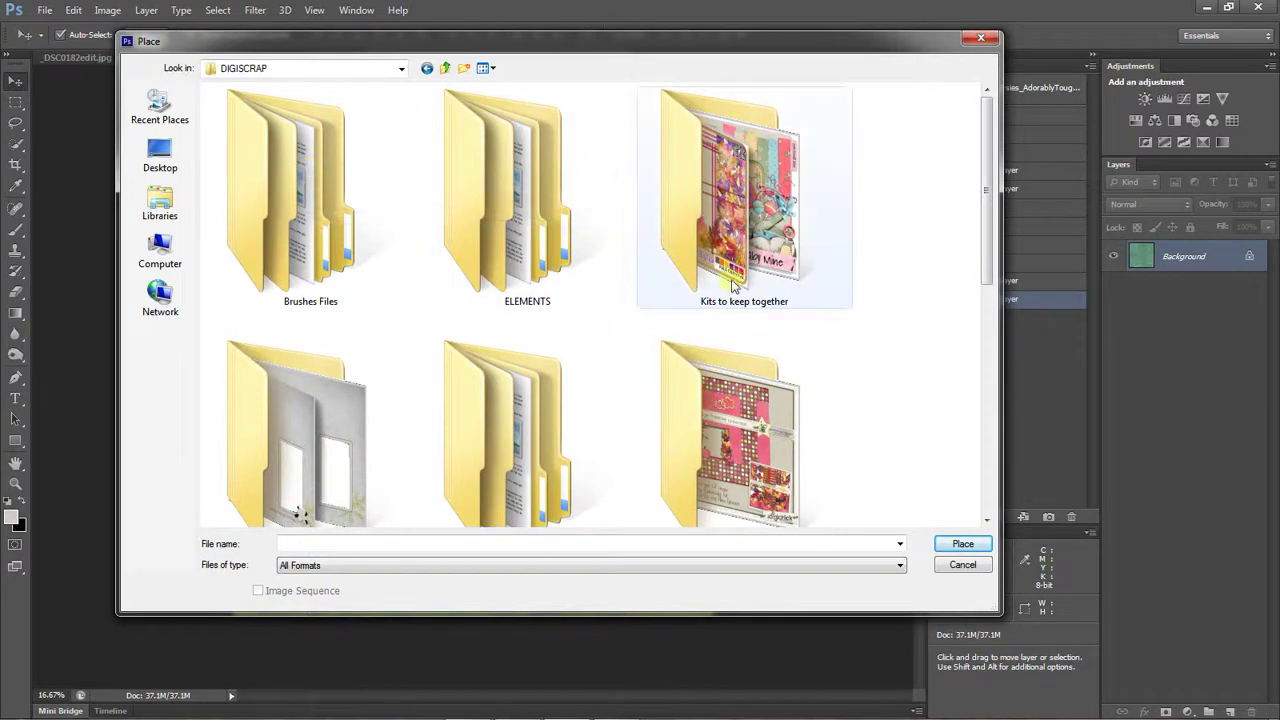
pyautogui.doubleClick(768, 240)
pyautogui.doubleClick(753, 207)
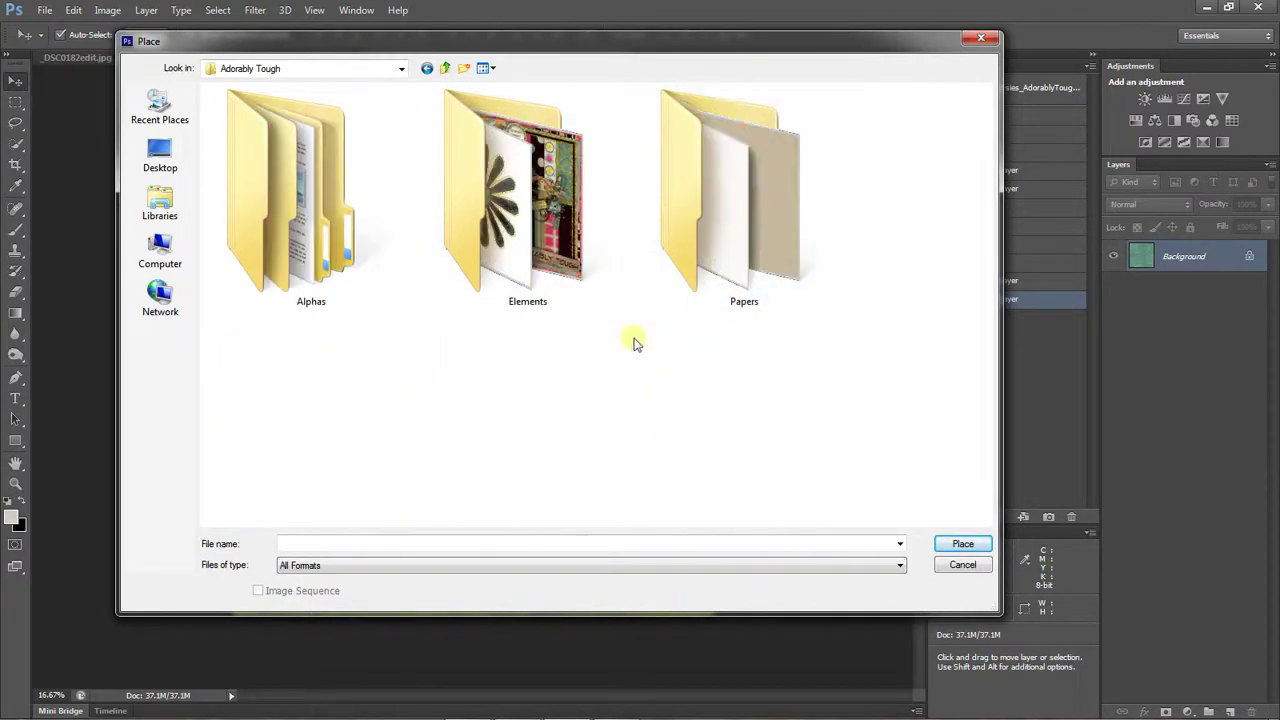
pyautogui.doubleClick(586, 306)
pyautogui.moveTo(988, 112); pyautogui.dragTo(988, 200)
pyautogui.click(800, 300)
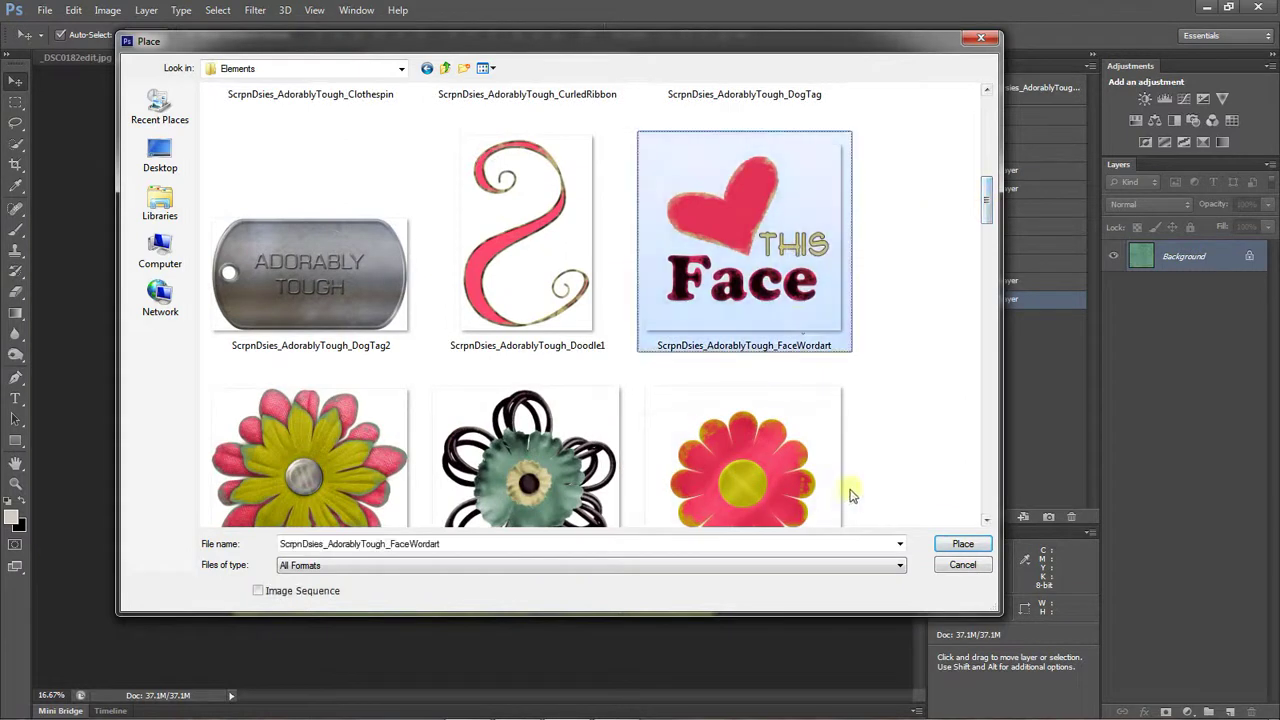
pyautogui.click(962, 545)
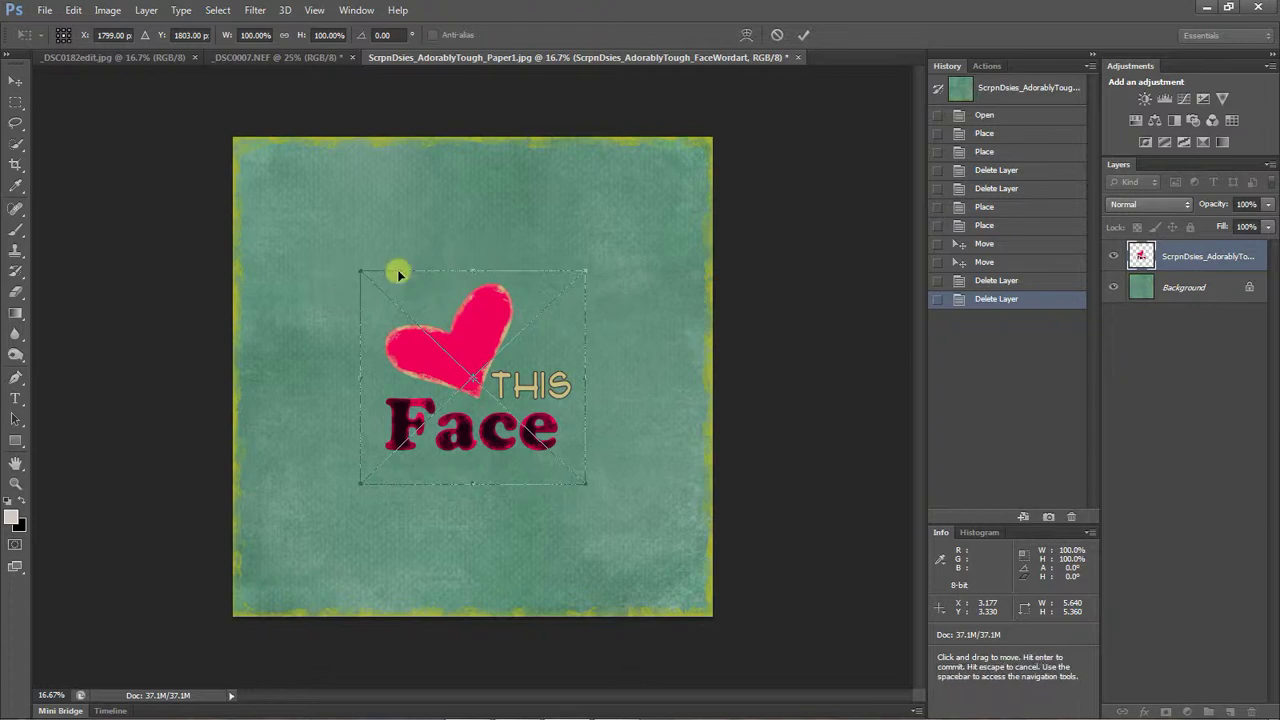
# Scale the placed wordart proportionally to about 75% and position it in the paper's upper-left corner, committing the placement
pyautogui.moveTo(478, 299); pyautogui.dragTo(410, 296)
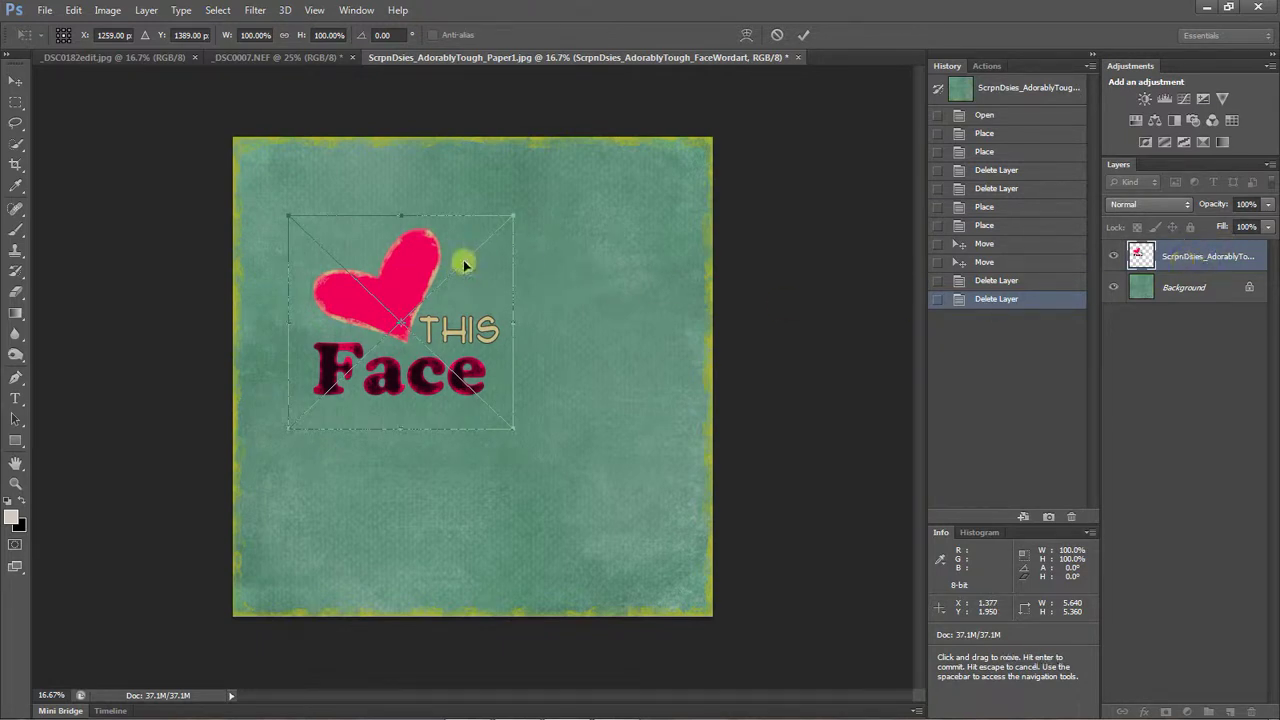
pyautogui.moveTo(400, 277); pyautogui.dragTo(377, 222)
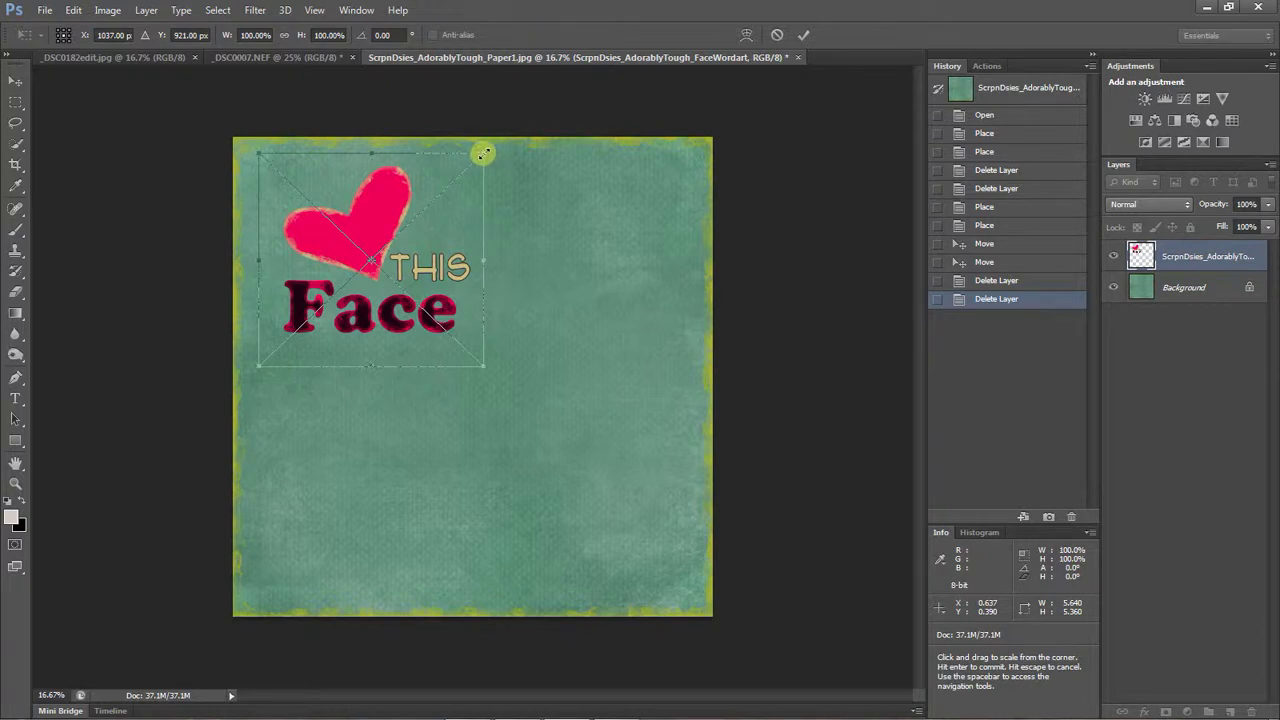
pyautogui.moveTo(481, 155); pyautogui.dragTo(421, 209)
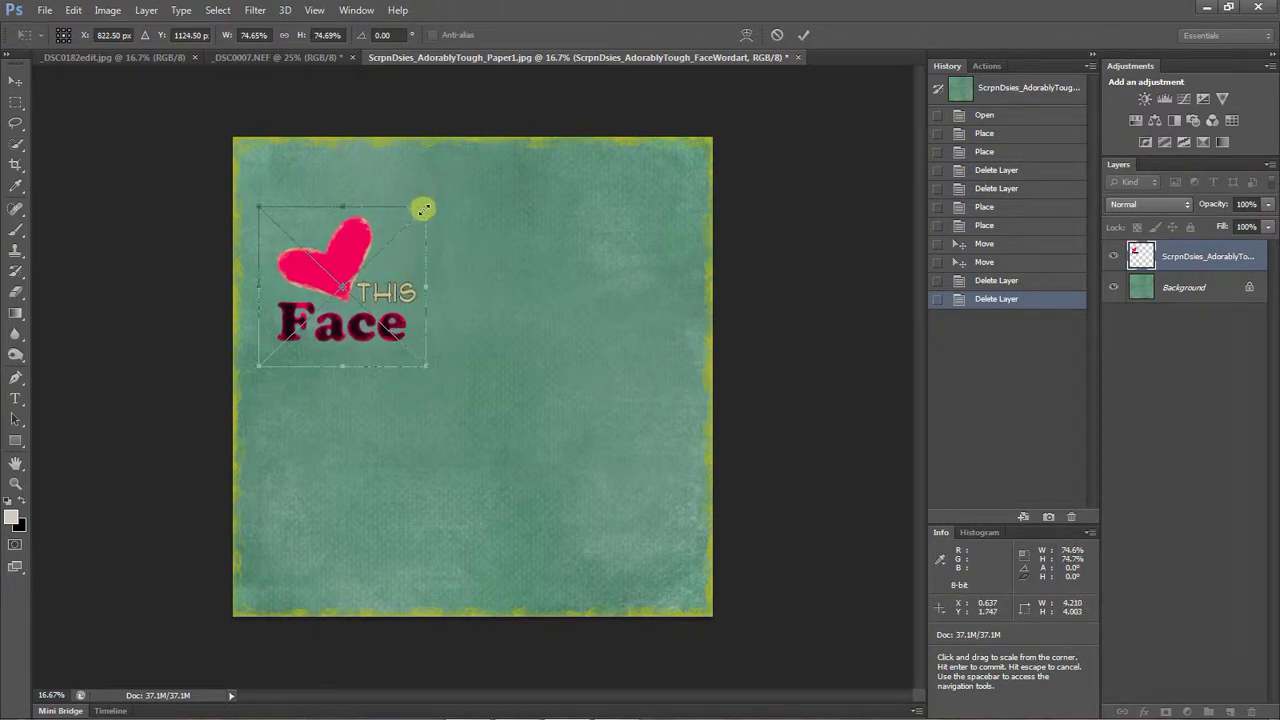
pyautogui.moveTo(347, 270); pyautogui.dragTo(343, 230)
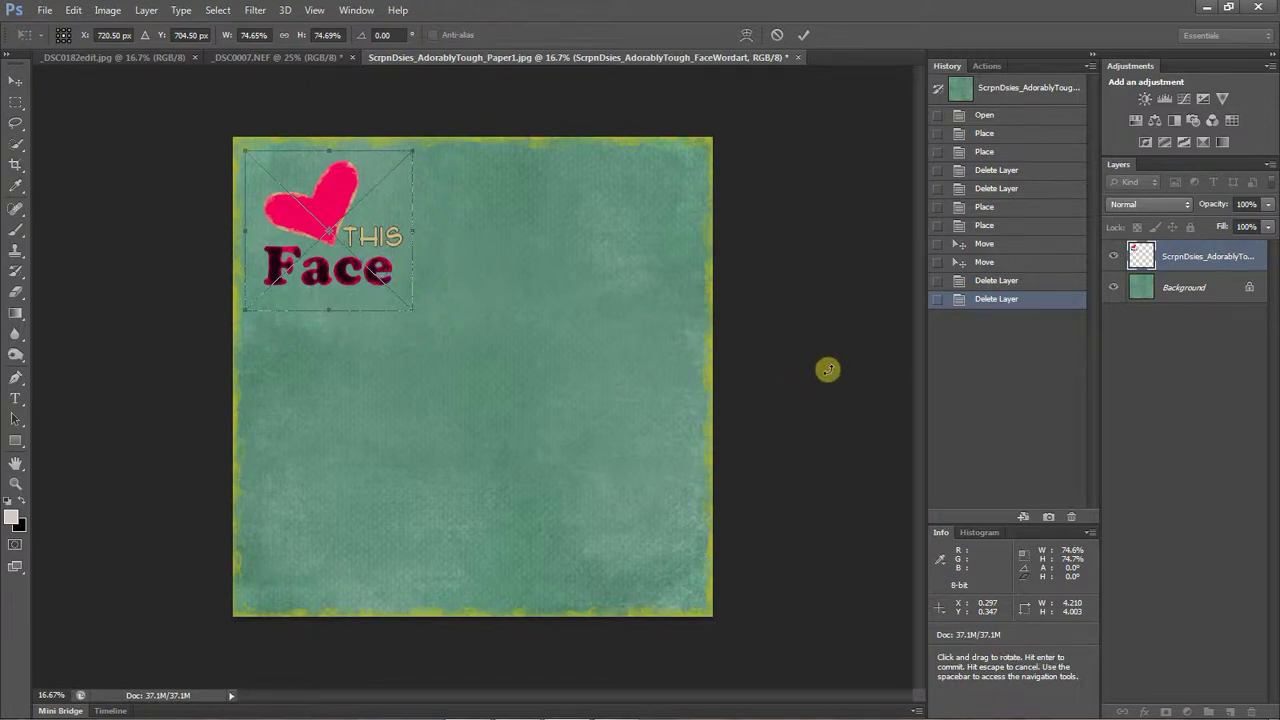
pyautogui.press('Return')
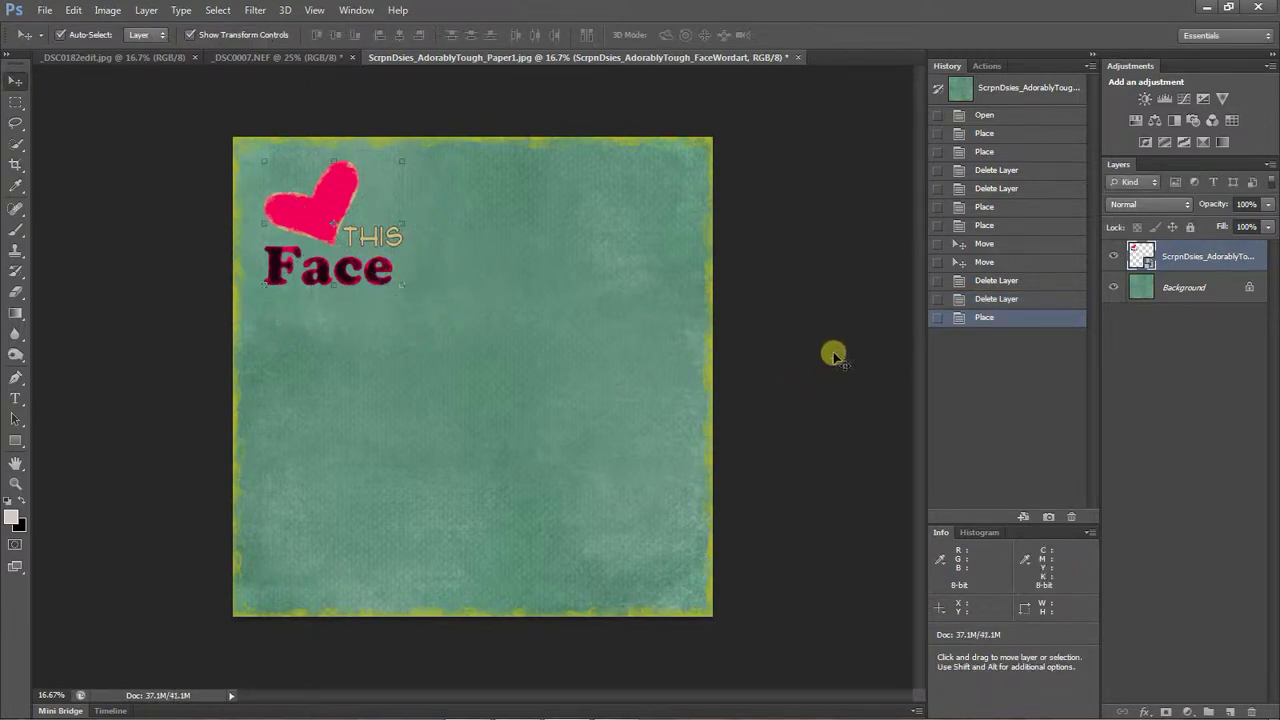
# Nudge the wordart slightly closer to the paper's upper-left corner, reselecting it after activating the Background layer
pyautogui.moveTo(328, 190)
pyautogui.mouseDown()
pyautogui.moveTo(375, 295)
pyautogui.moveTo(327, 221)
pyautogui.moveTo(390, 230)
pyautogui.moveTo(350, 239)
pyautogui.moveTo(316, 206)
pyautogui.mouseUp()
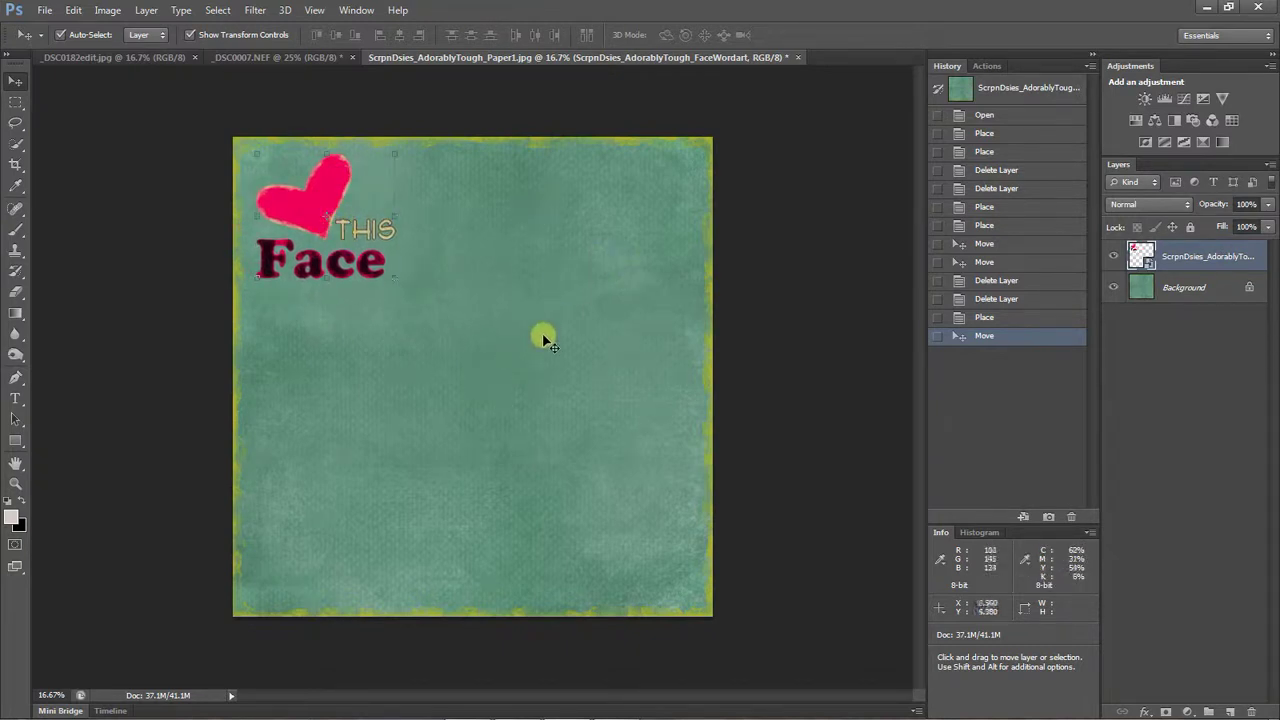
pyautogui.click(1183, 289)
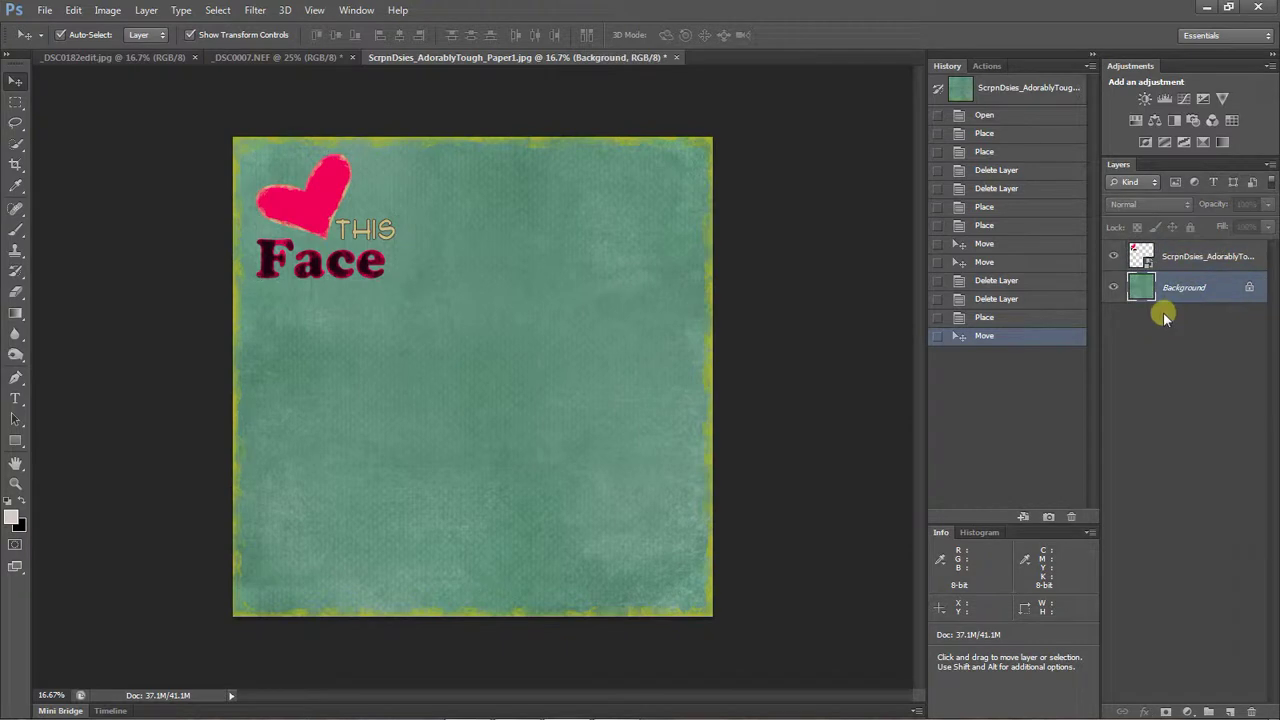
pyautogui.moveTo(306, 204); pyautogui.dragTo(320, 216)
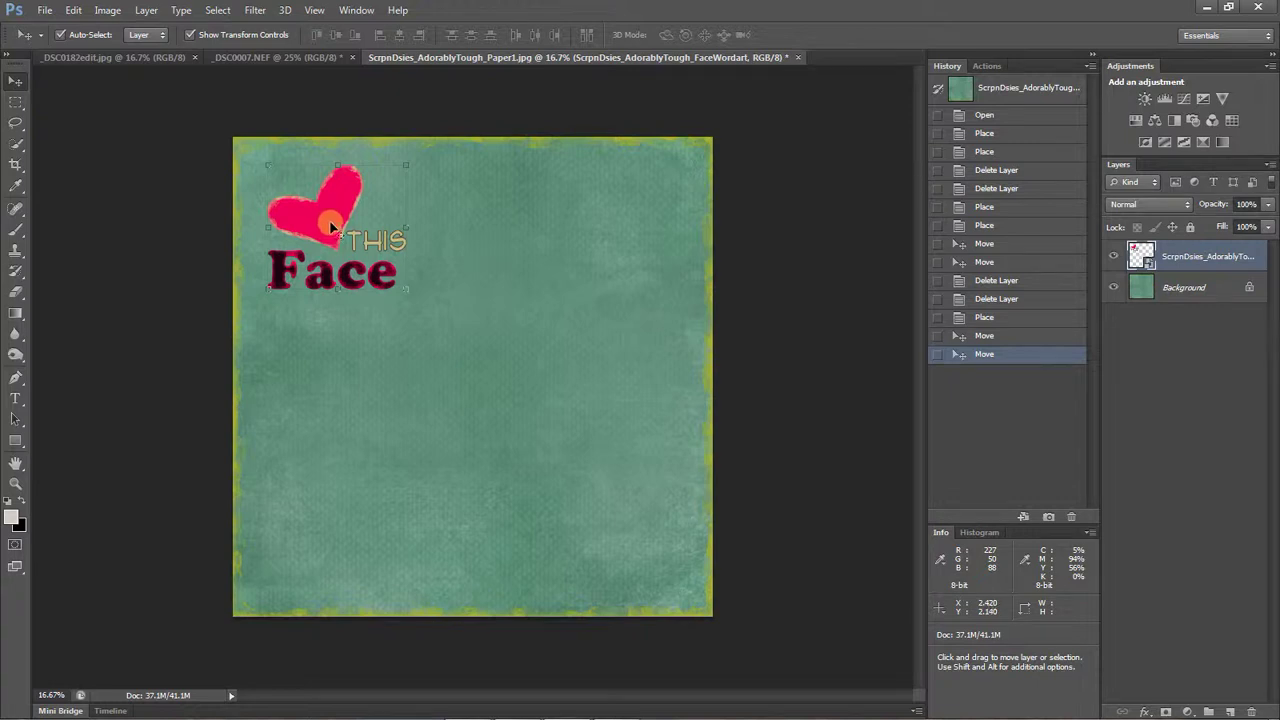
pyautogui.moveTo(326, 215); pyautogui.dragTo(318, 203)
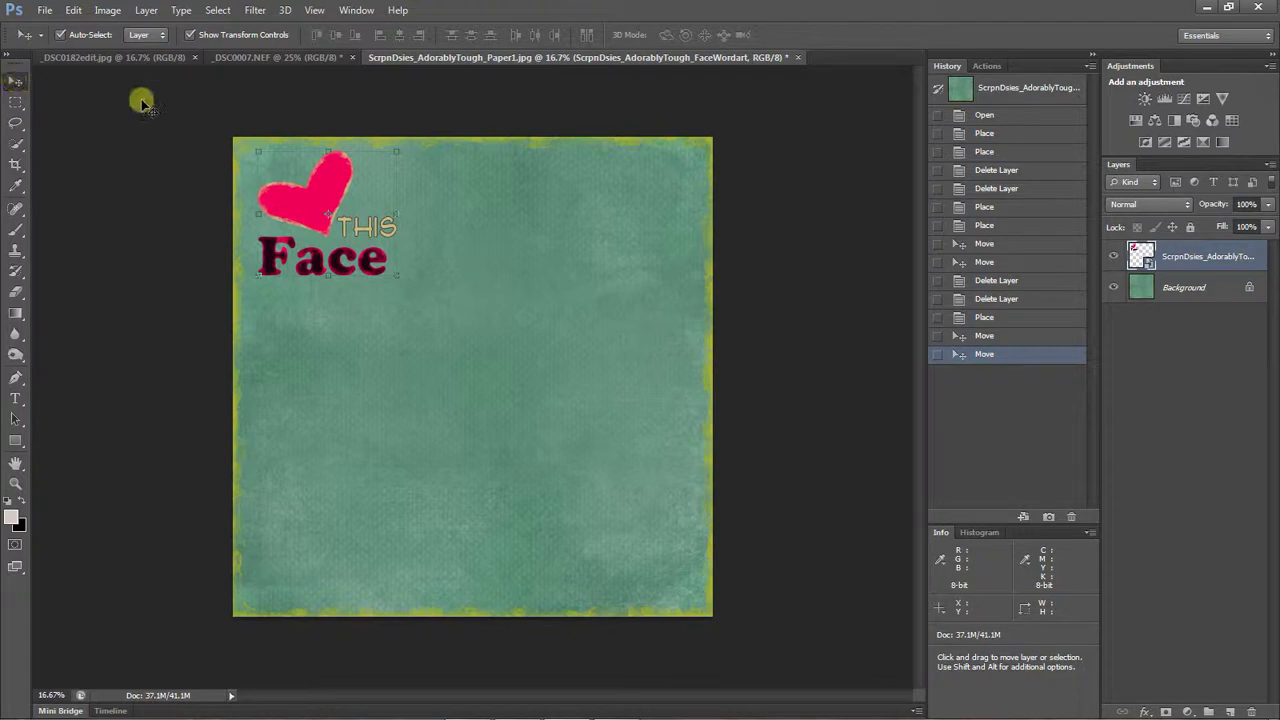
# Switch the active layer between the wordart and Background to demonstrate Auto-Select, ending with no layer selected
pyautogui.click(313, 188)
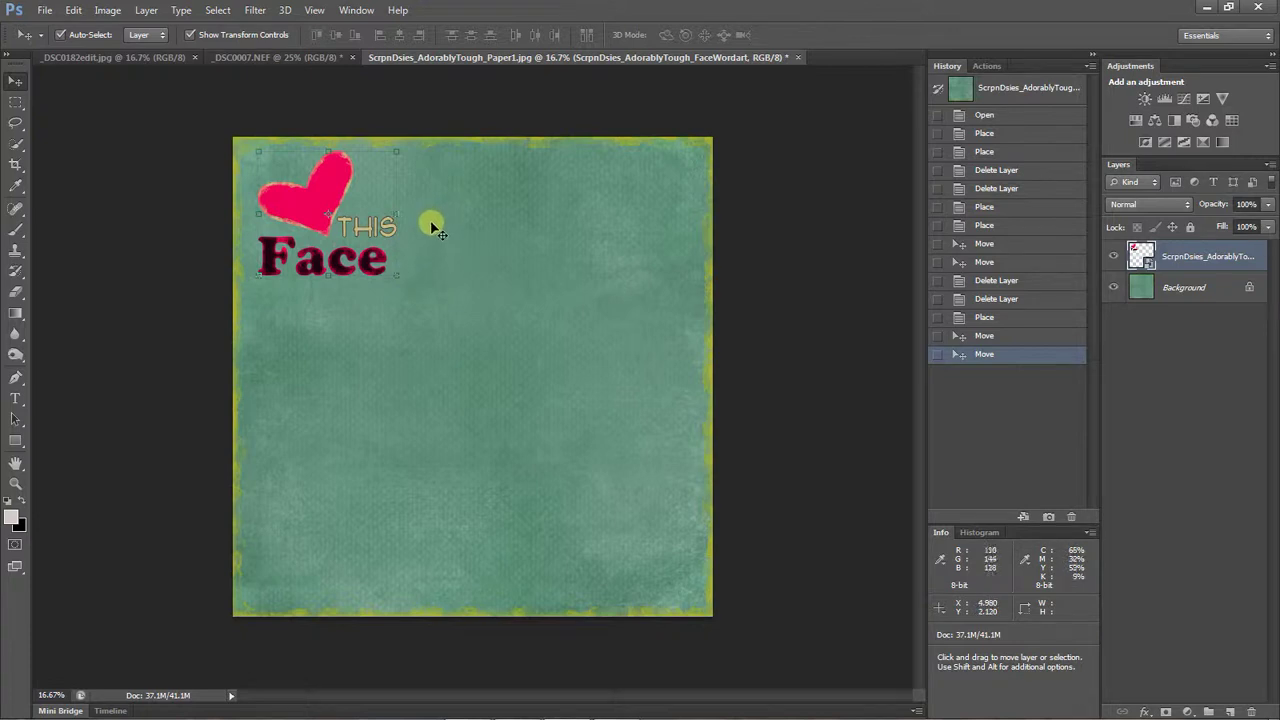
pyautogui.click(325, 212)
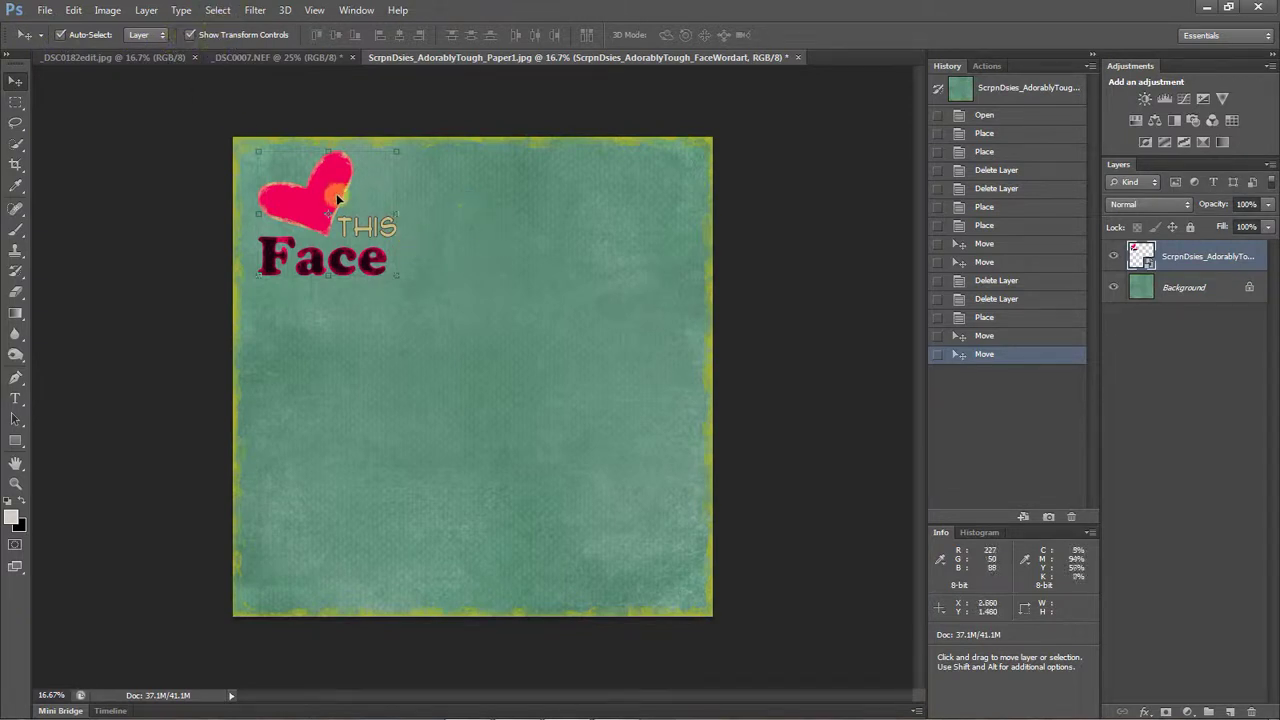
pyautogui.click(1181, 291)
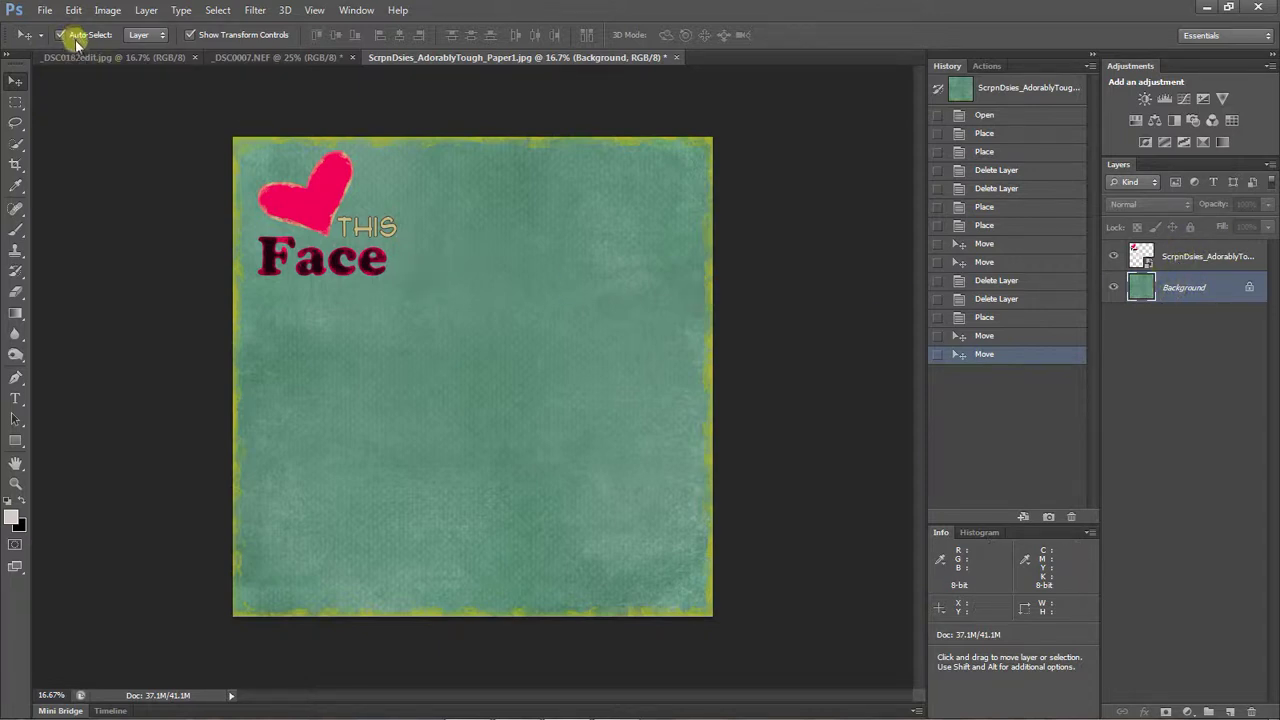
pyautogui.click(320, 238)
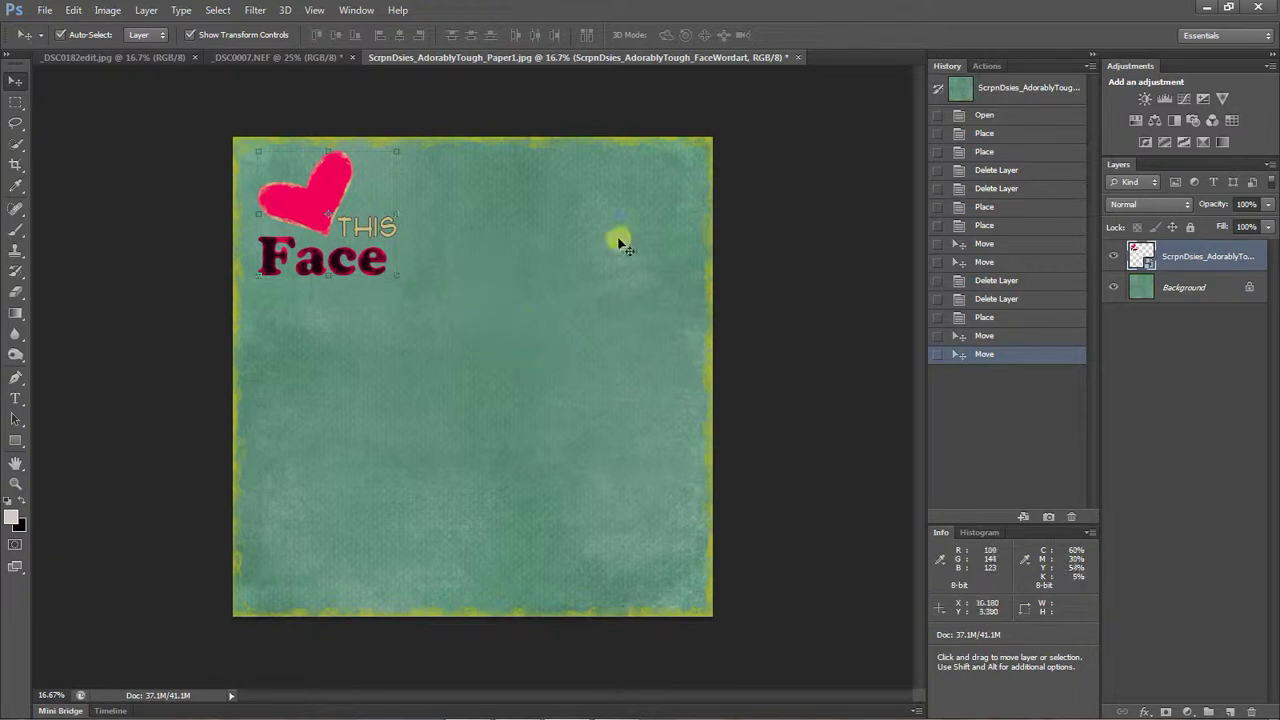
pyautogui.click(527, 367)
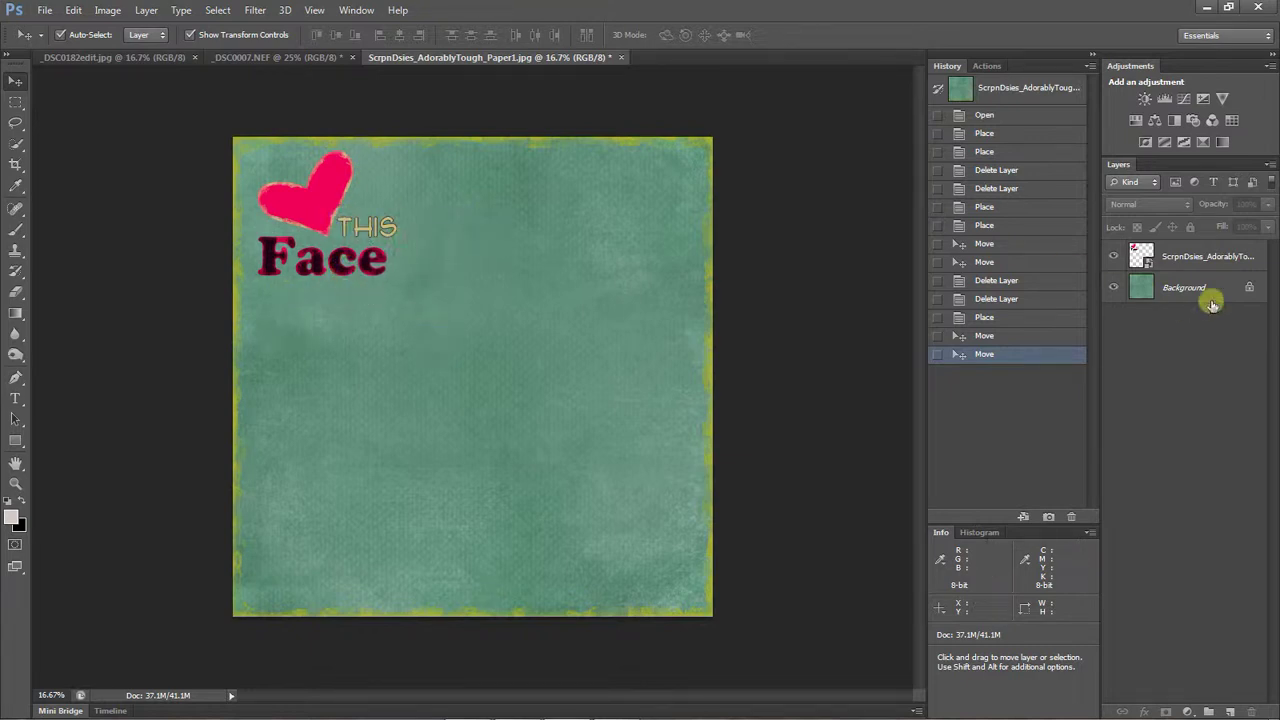
# Place the photo DSC_2287editsharp8x10 on the paper from the Pictures library, Our Everyday 2013, April 17 folder
pyautogui.click(45, 12)
pyautogui.click(93, 269)
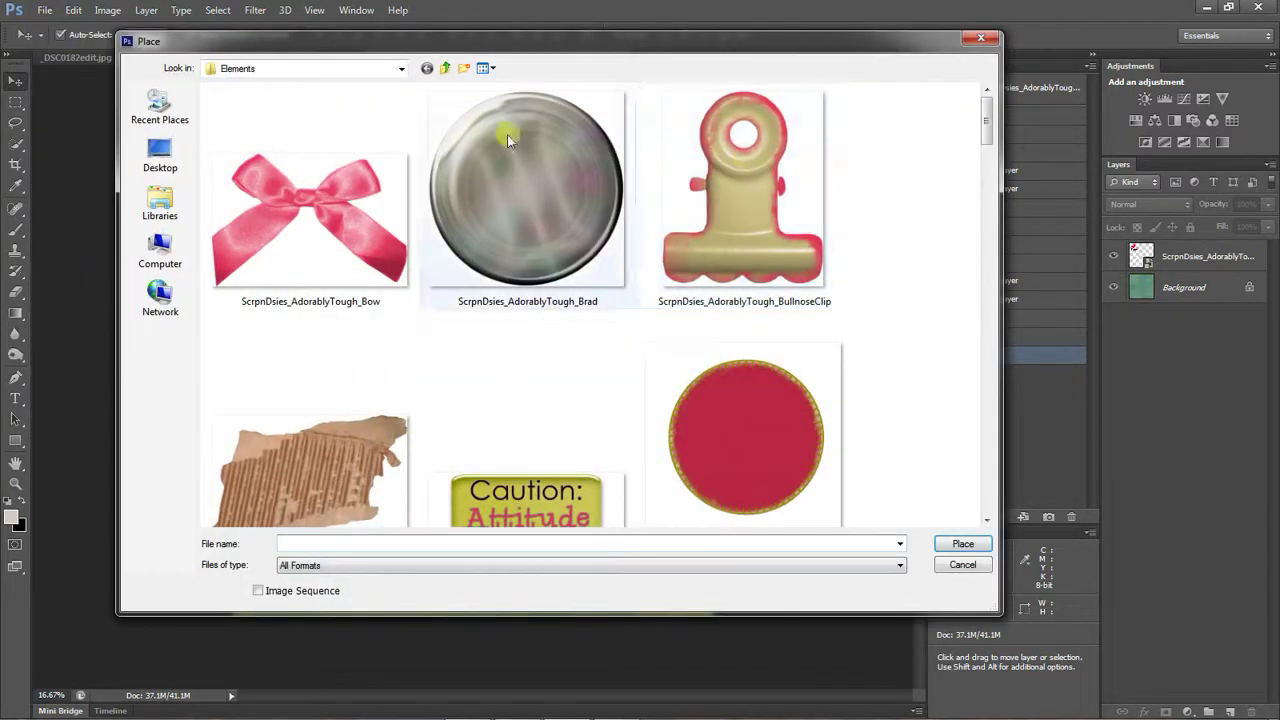
pyautogui.click(162, 205)
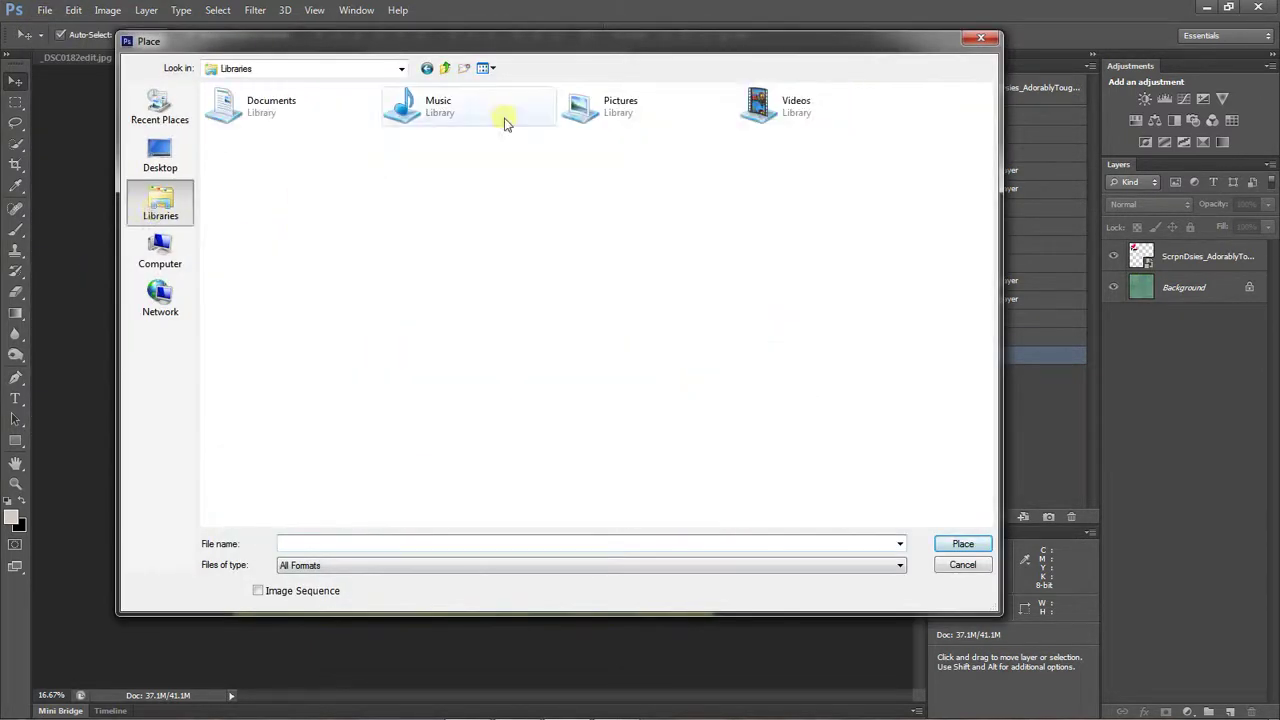
pyautogui.doubleClick(580, 106)
pyautogui.scroll(-3, 558, 262)
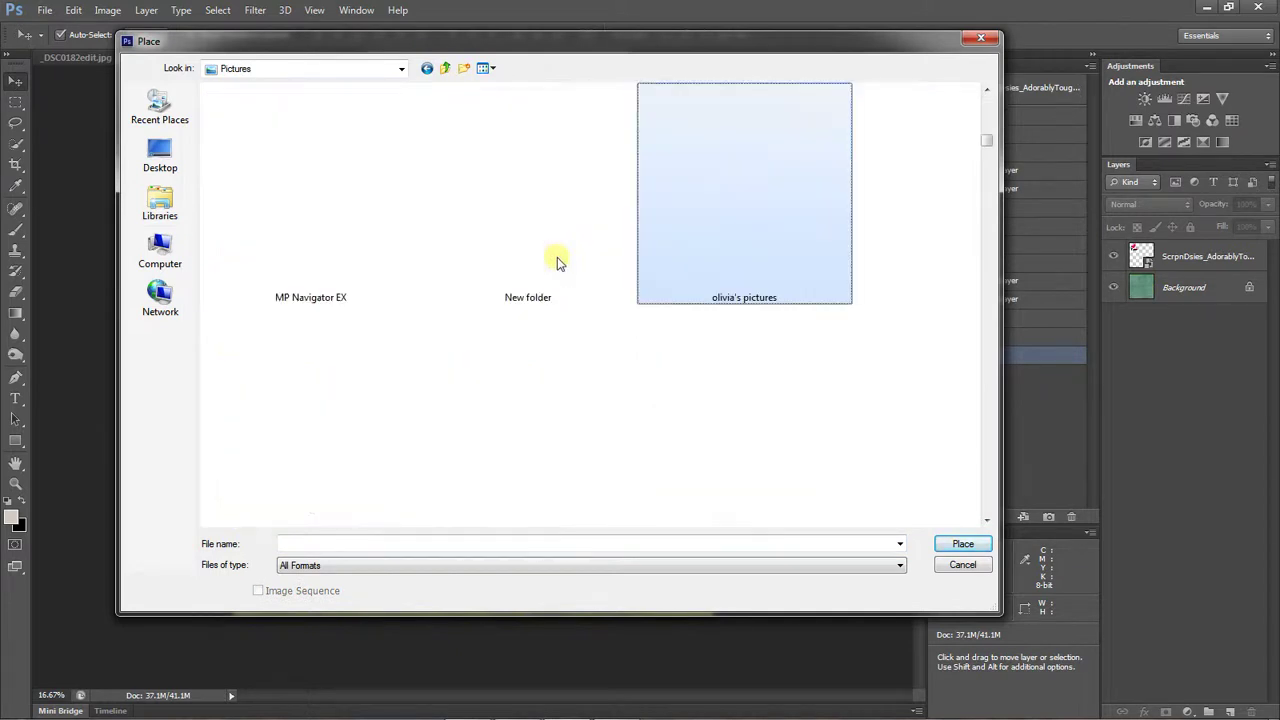
pyautogui.press('Return')
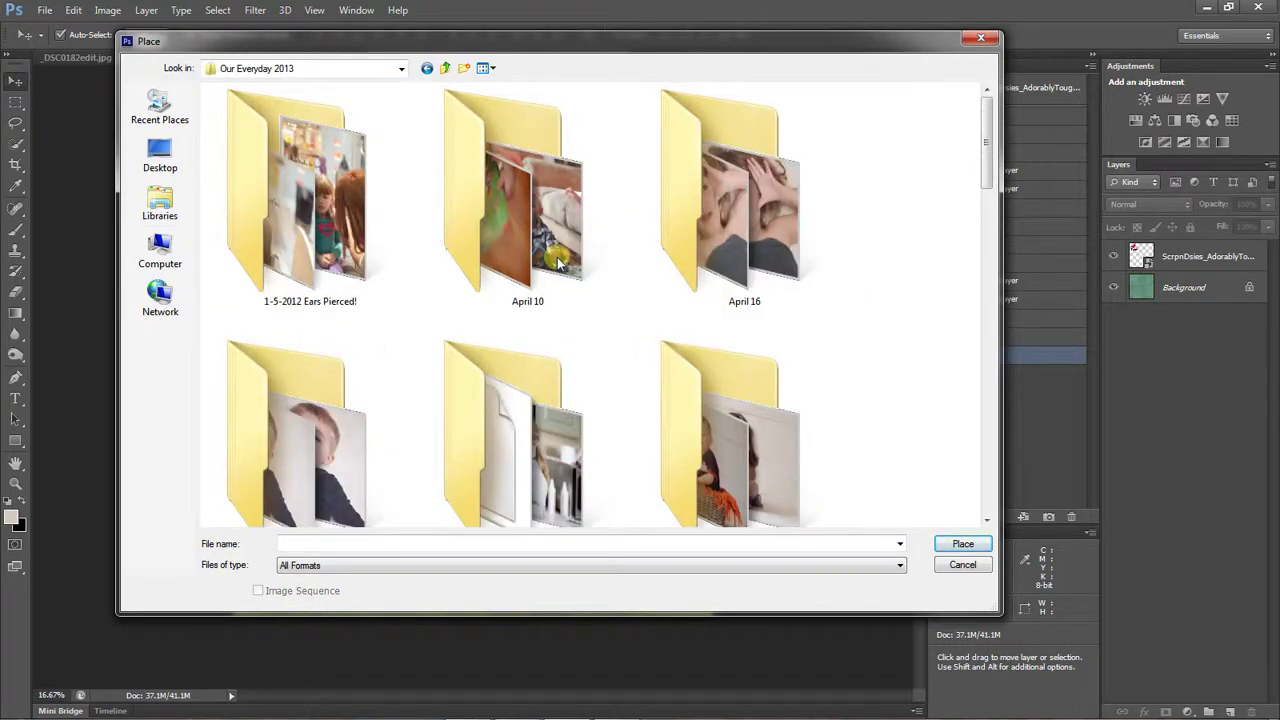
pyautogui.moveTo(985, 138); pyautogui.dragTo(987, 167)
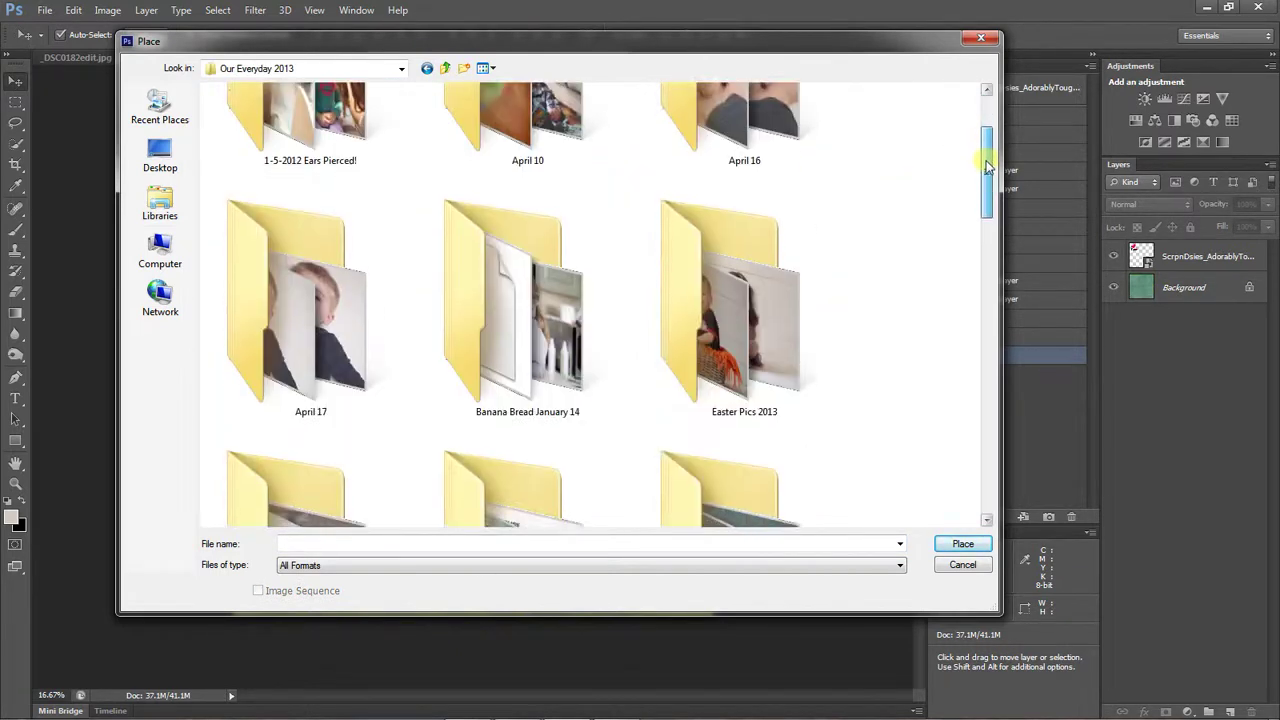
pyautogui.doubleClick(337, 335)
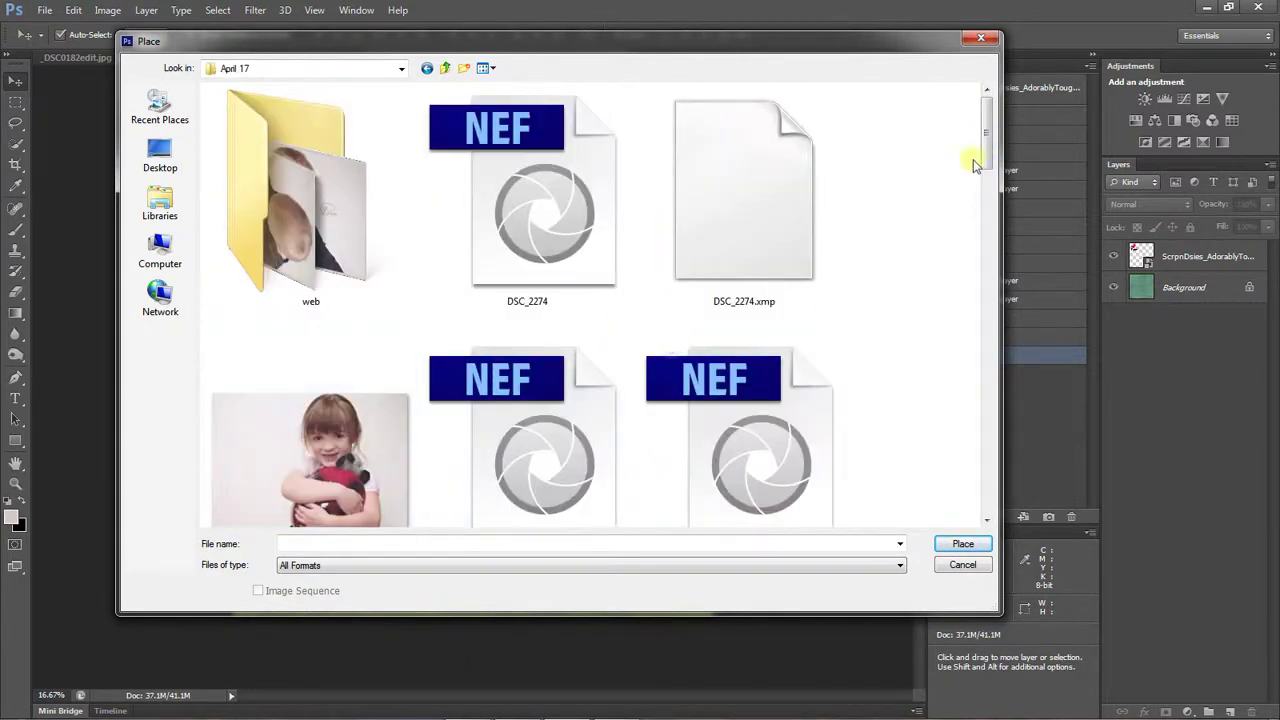
pyautogui.moveTo(987, 145); pyautogui.dragTo(955, 455)
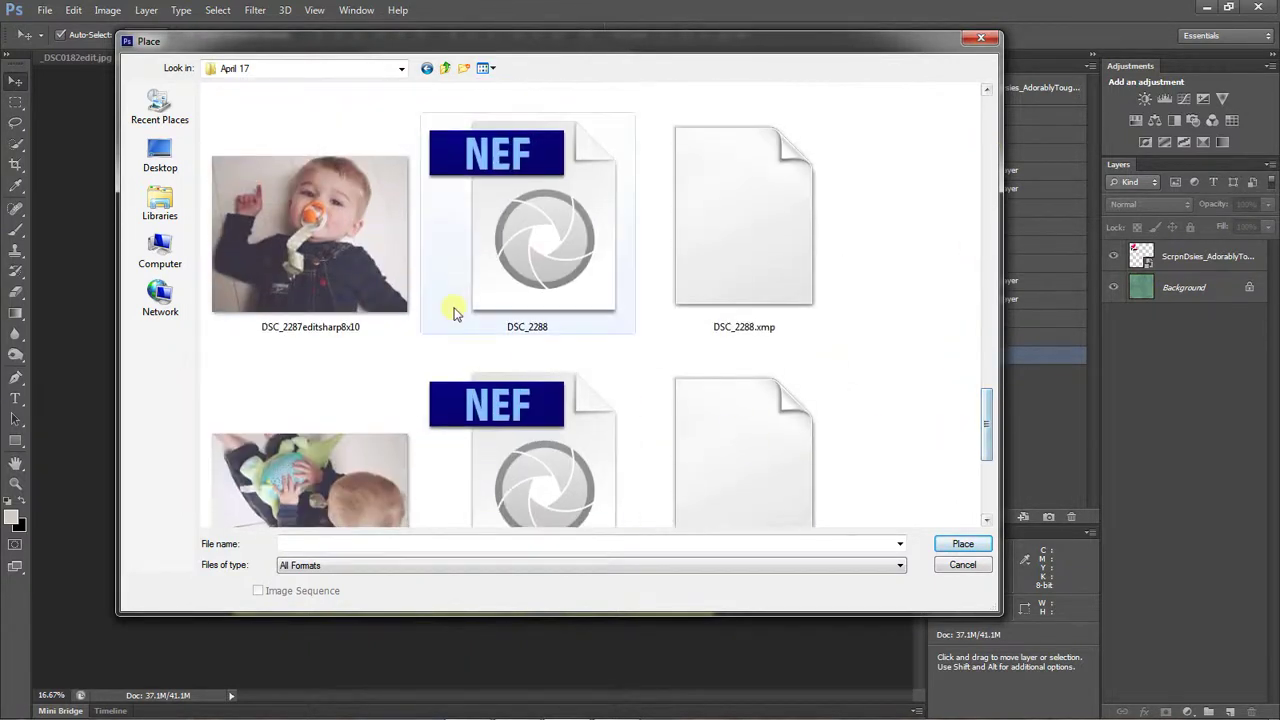
pyautogui.click(370, 278)
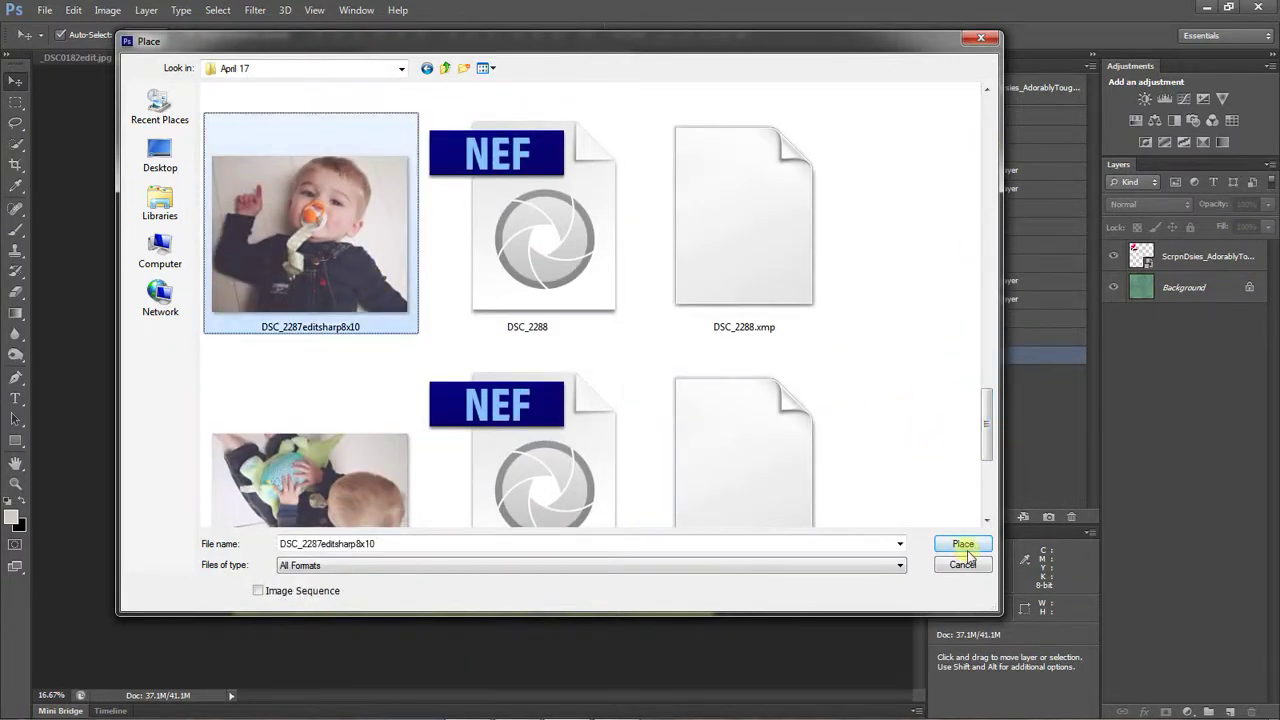
pyautogui.click(964, 544)
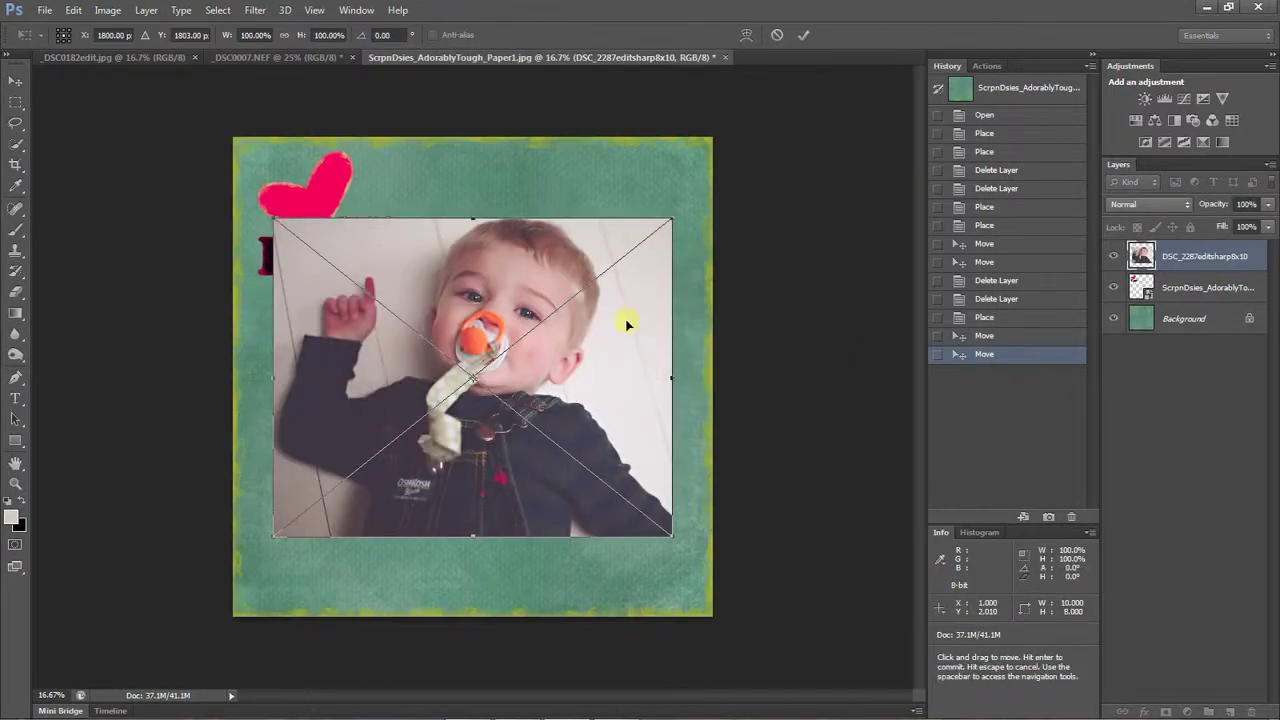
# Move the placed photo toward the paper's lower-right corner, scale it to about 103% width and 108% height, and commit the placement
pyautogui.moveTo(614, 349); pyautogui.dragTo(644, 419)
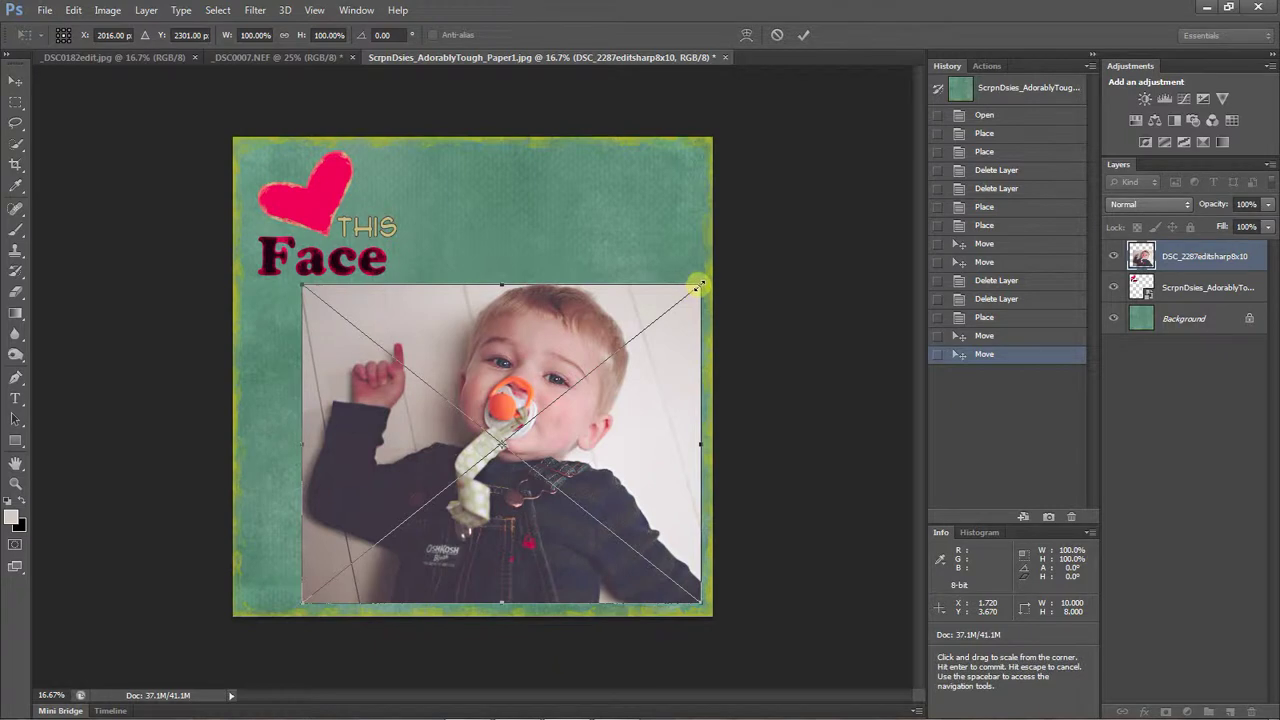
pyautogui.moveTo(698, 286); pyautogui.dragTo(677, 313)
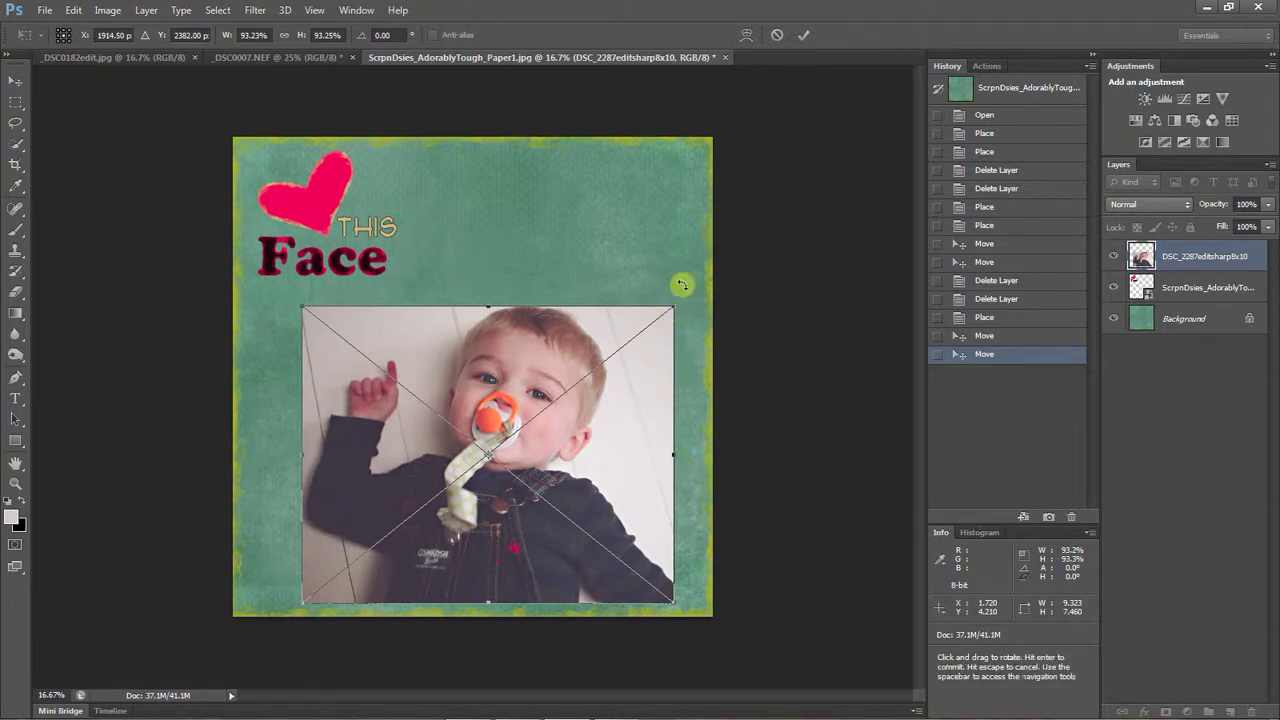
pyautogui.moveTo(671, 306); pyautogui.dragTo(640, 237)
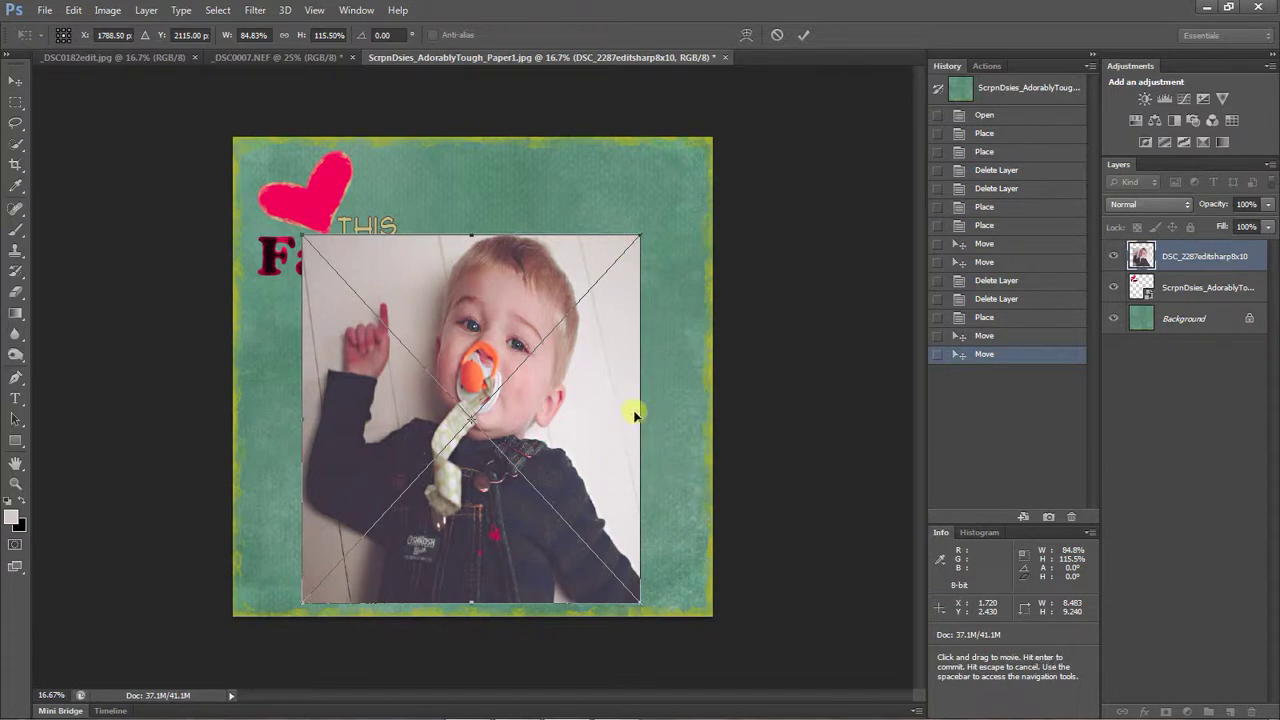
pyautogui.moveTo(640, 420); pyautogui.dragTo(736, 418)
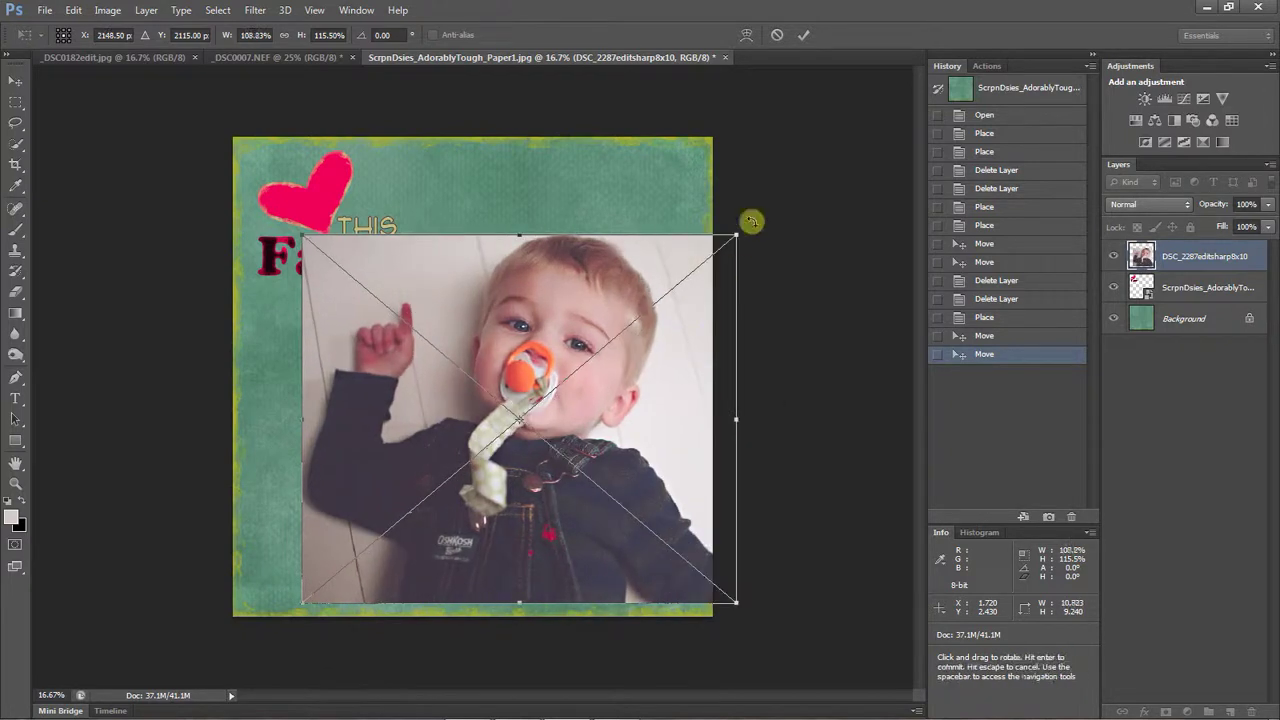
pyautogui.moveTo(735, 235); pyautogui.dragTo(713, 260)
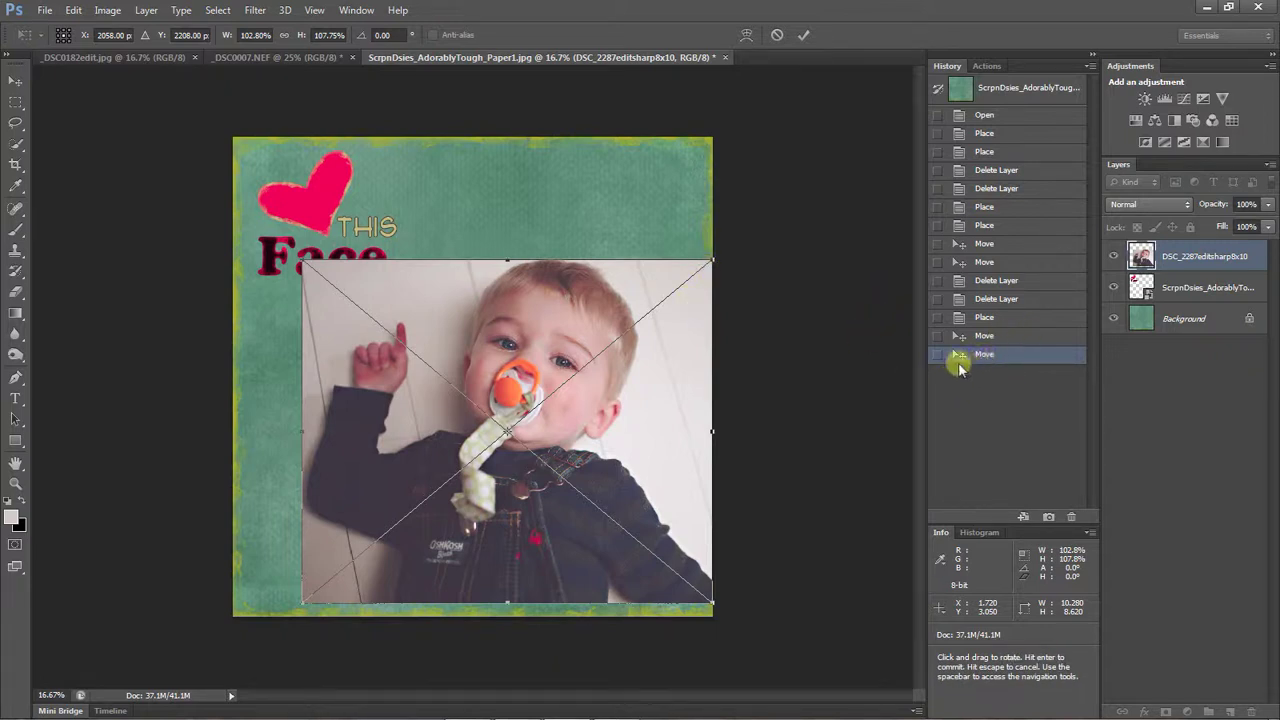
pyautogui.press('Return')
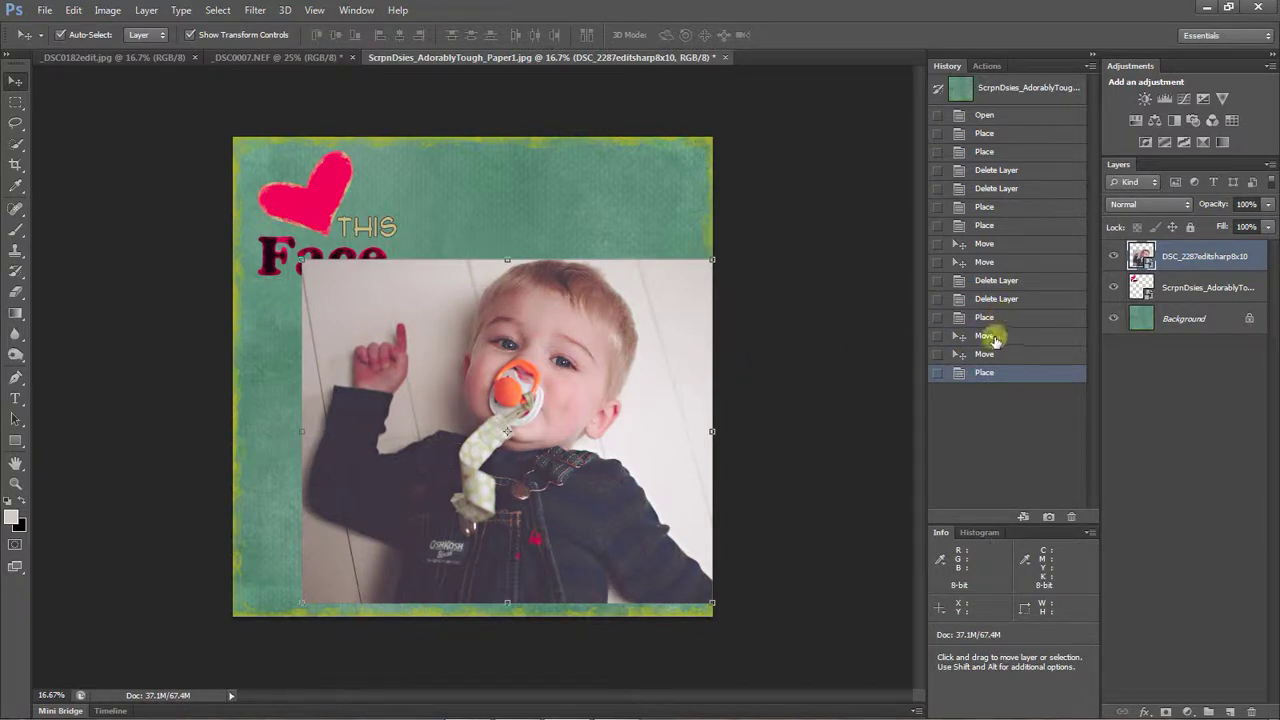
# Step back in the history to the earlier wordart move and return to the latest Place state
pyautogui.click(995, 336)
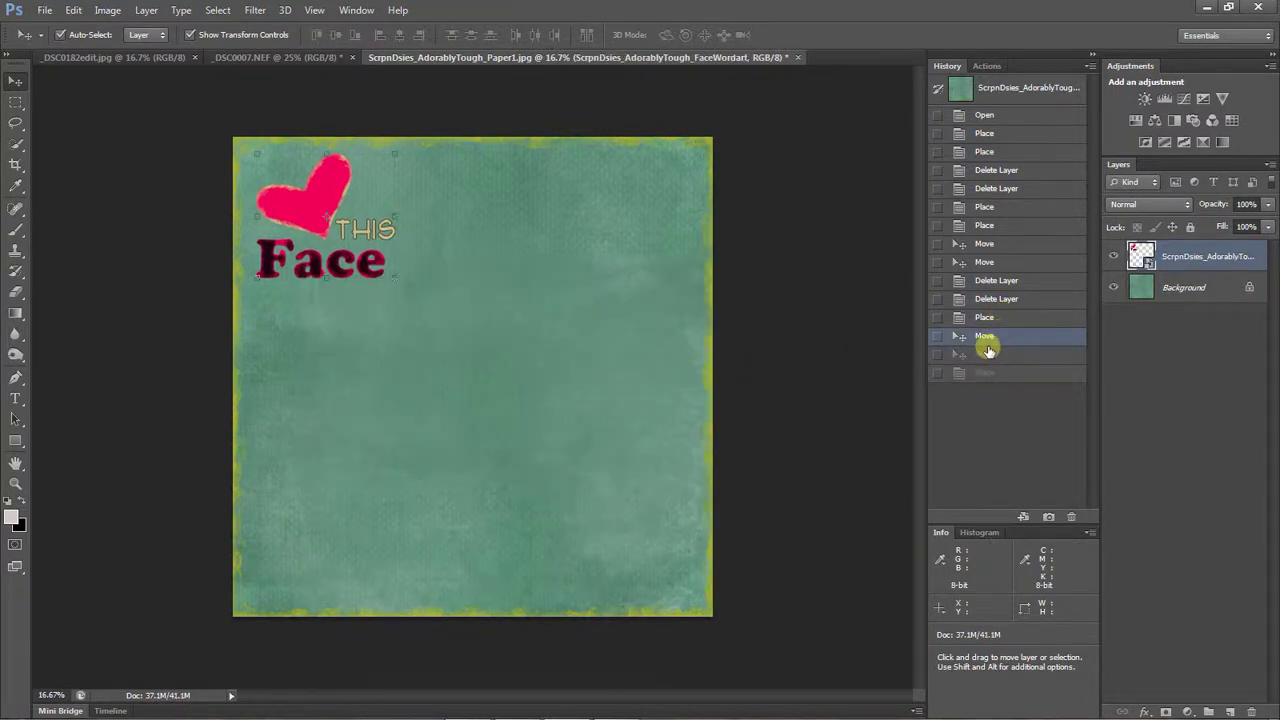
pyautogui.click(990, 354)
pyautogui.click(988, 372)
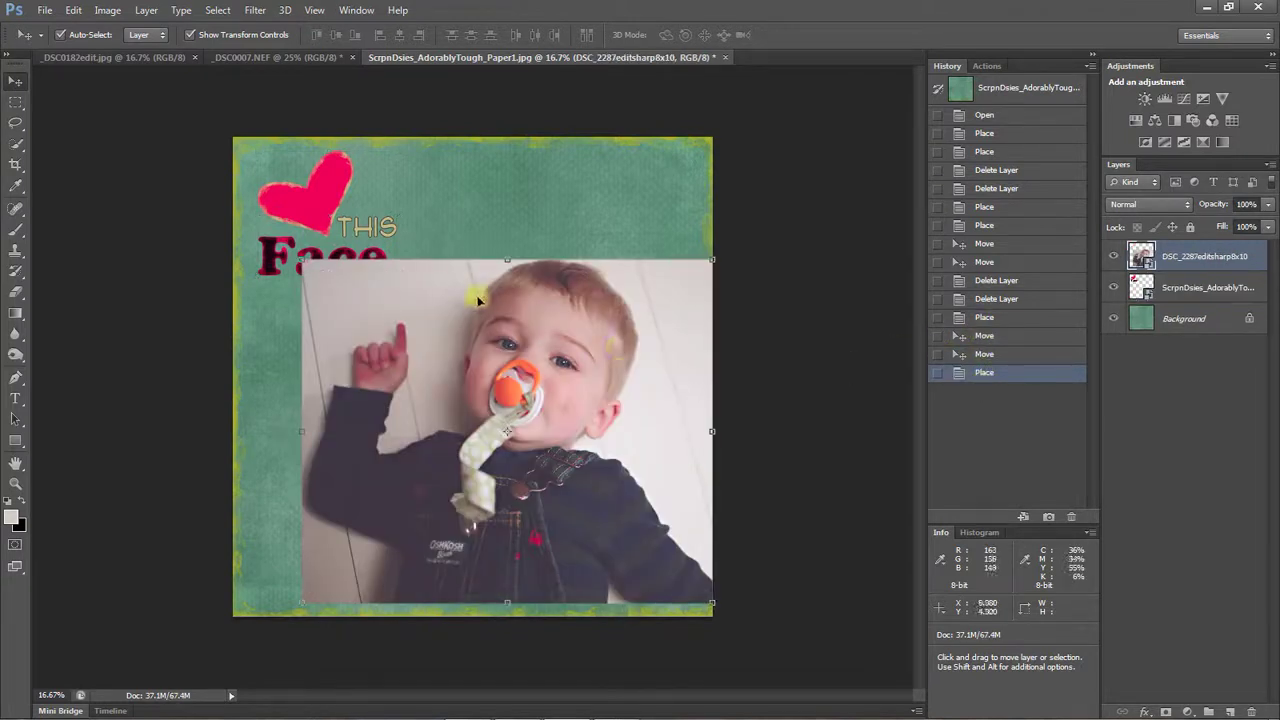
# Scale the photo down to about 94% width and 99% height and position it below the wordart near the paper's lower-right edge
pyautogui.moveTo(676, 350)
pyautogui.mouseDown()
pyautogui.moveTo(625, 358)
pyautogui.moveTo(653, 354)
pyautogui.mouseUp()
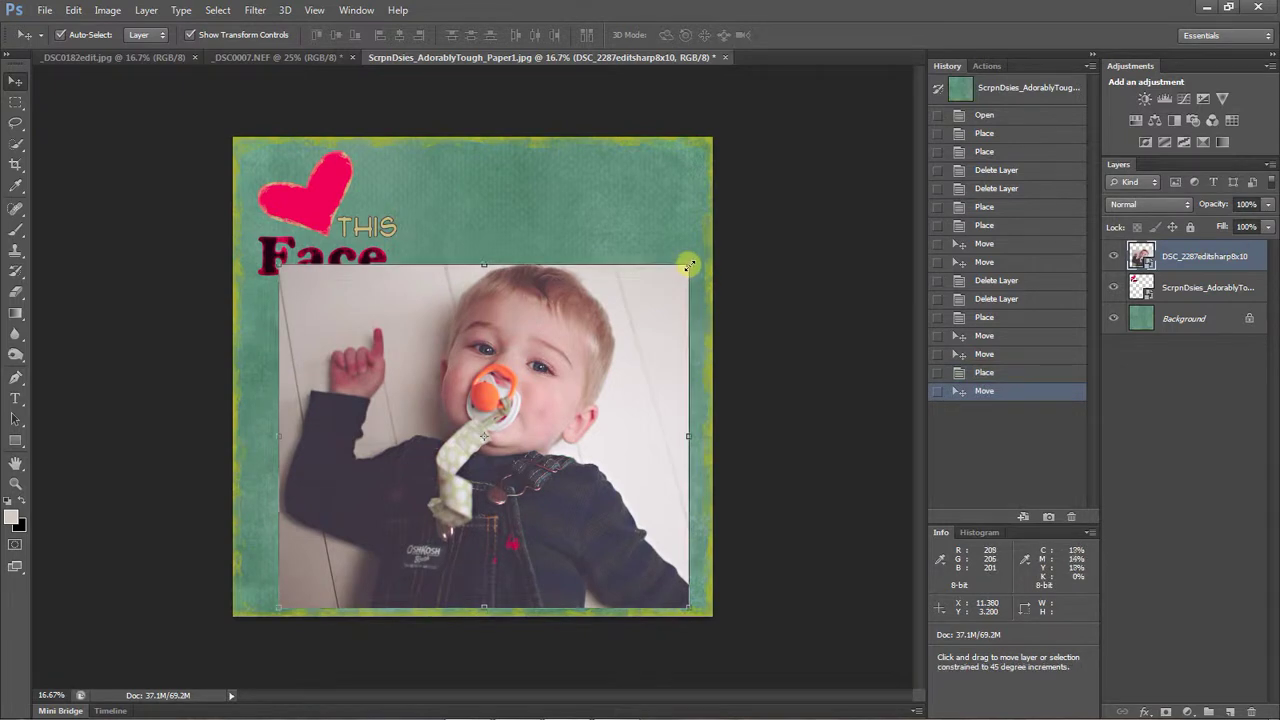
pyautogui.moveTo(690, 270); pyautogui.dragTo(640, 398)
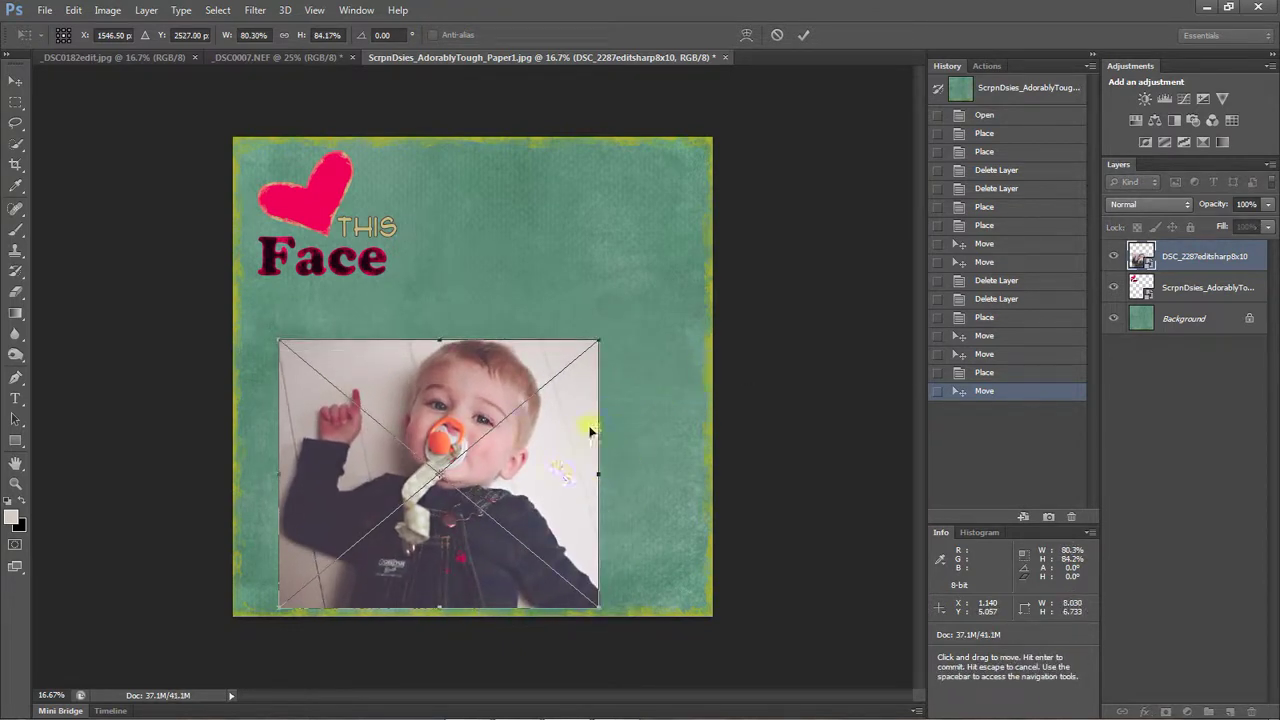
pyautogui.moveTo(597, 340); pyautogui.dragTo(656, 294)
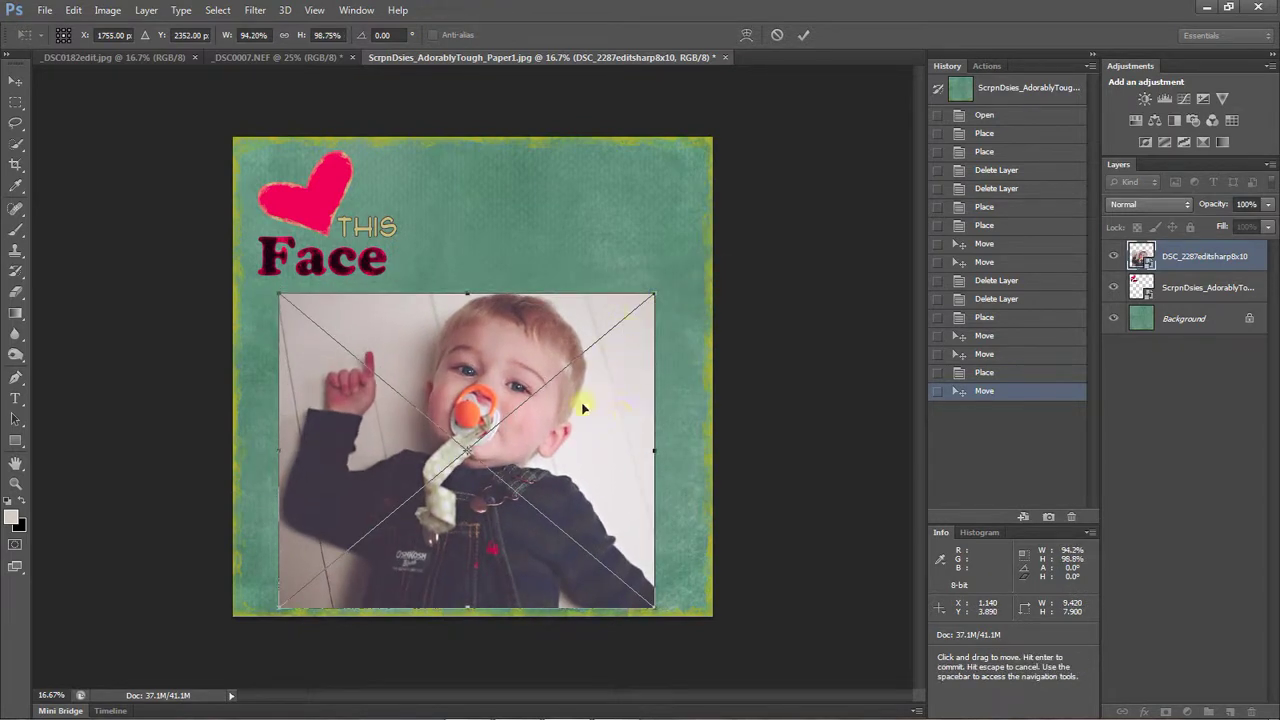
pyautogui.moveTo(601, 431); pyautogui.dragTo(654, 433)
pyautogui.press('Return')
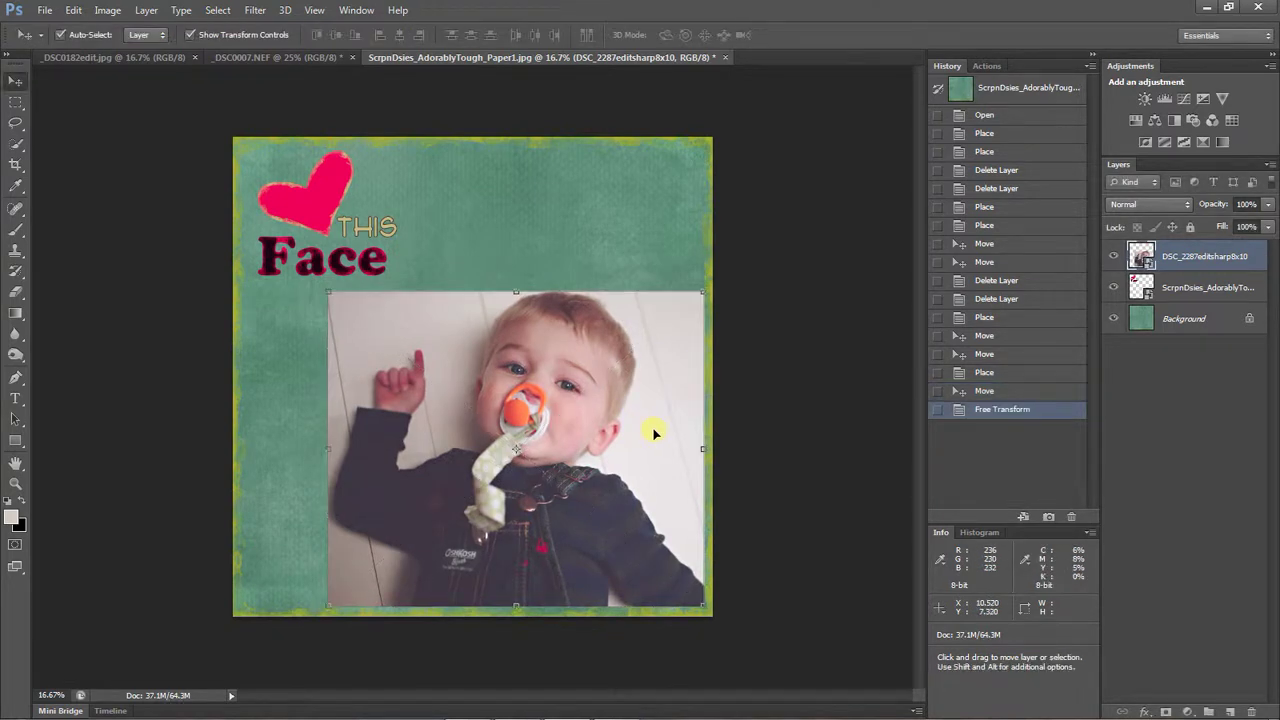
# Cycle the active layer through the wordart, photo and Background layers, ending on the photo layer
pyautogui.click(1183, 289)
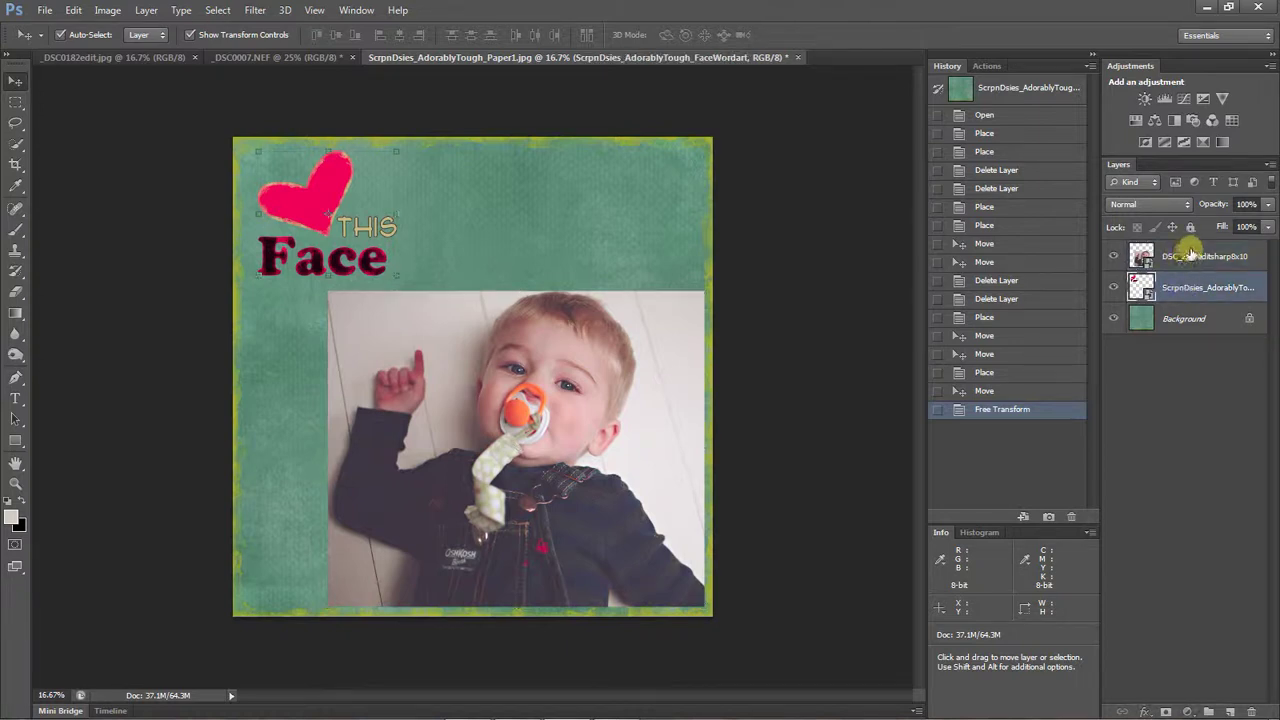
pyautogui.click(1190, 255)
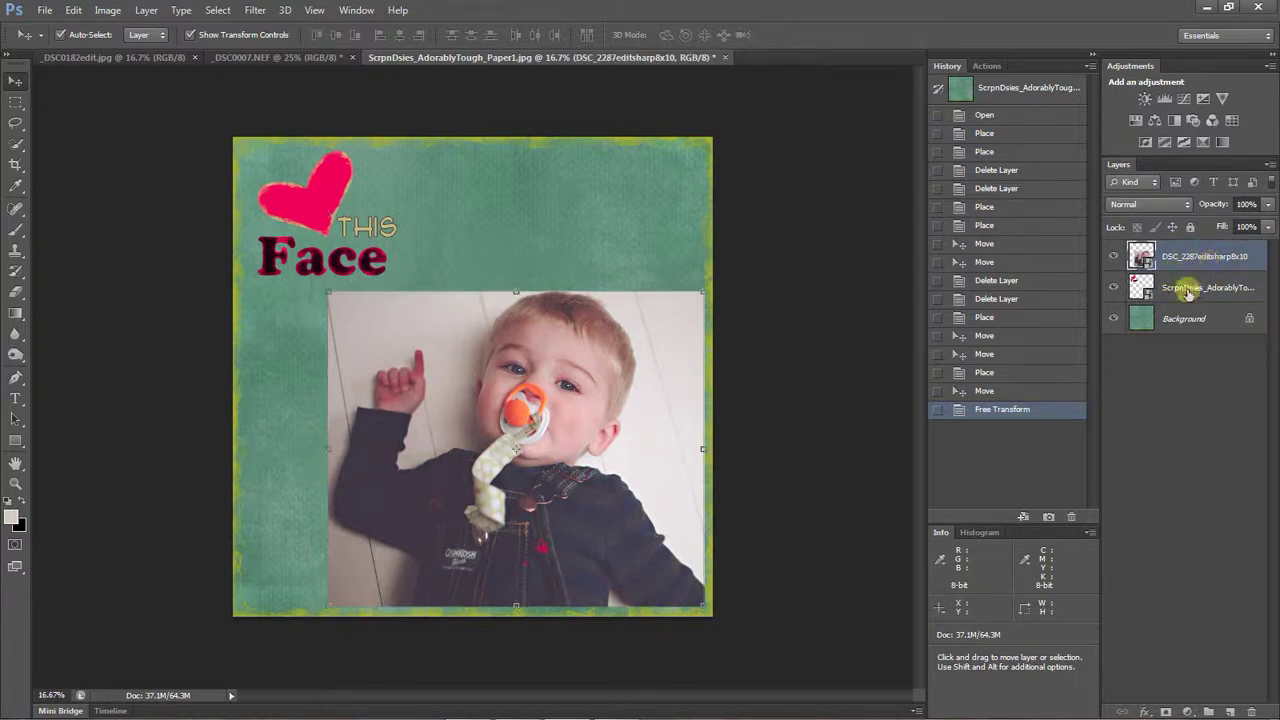
pyautogui.click(1194, 288)
pyautogui.click(1184, 320)
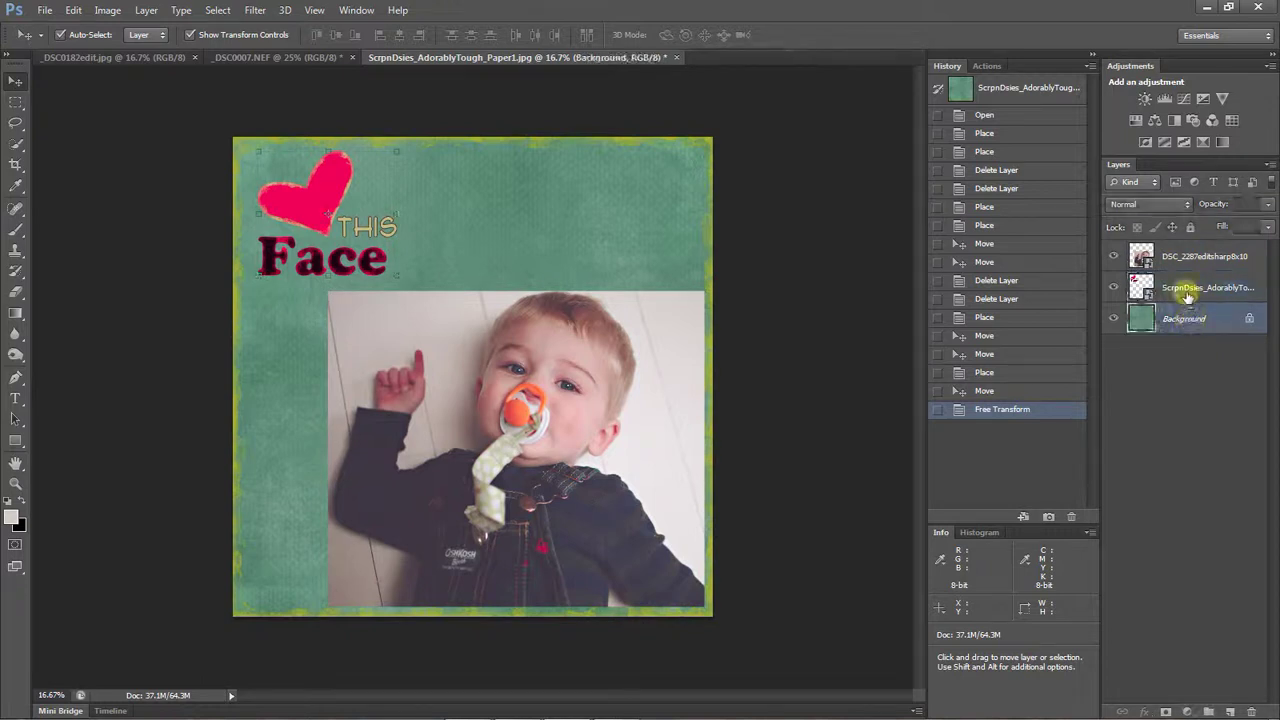
pyautogui.click(1180, 287)
pyautogui.click(1176, 257)
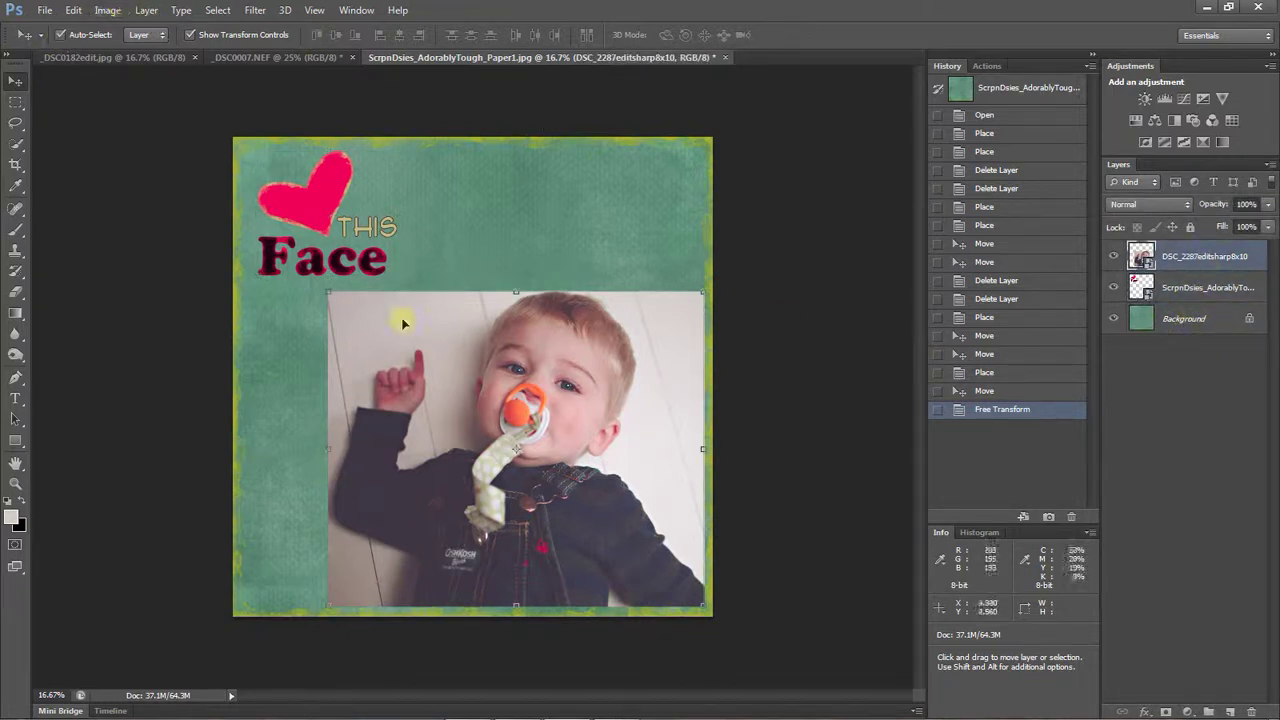
# Select the wordart and the photo directly on the page, and hide and reshow the photo layer
pyautogui.click(340, 208)
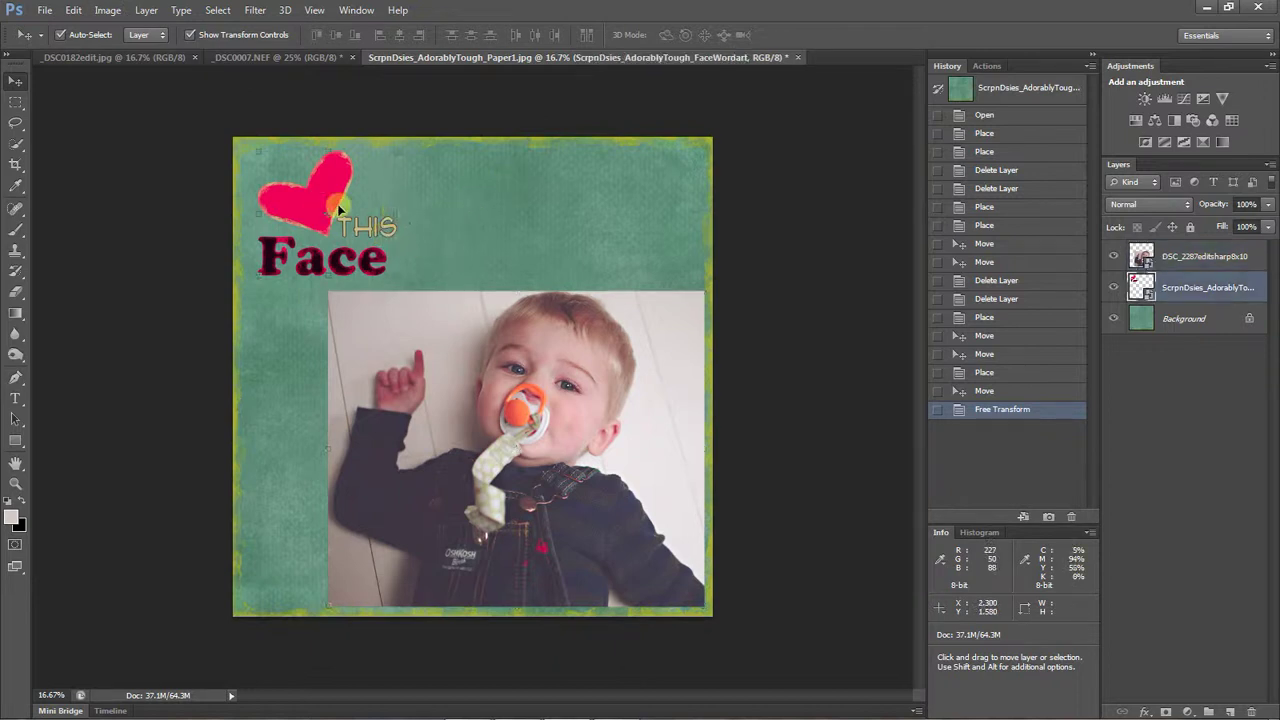
pyautogui.click(420, 368)
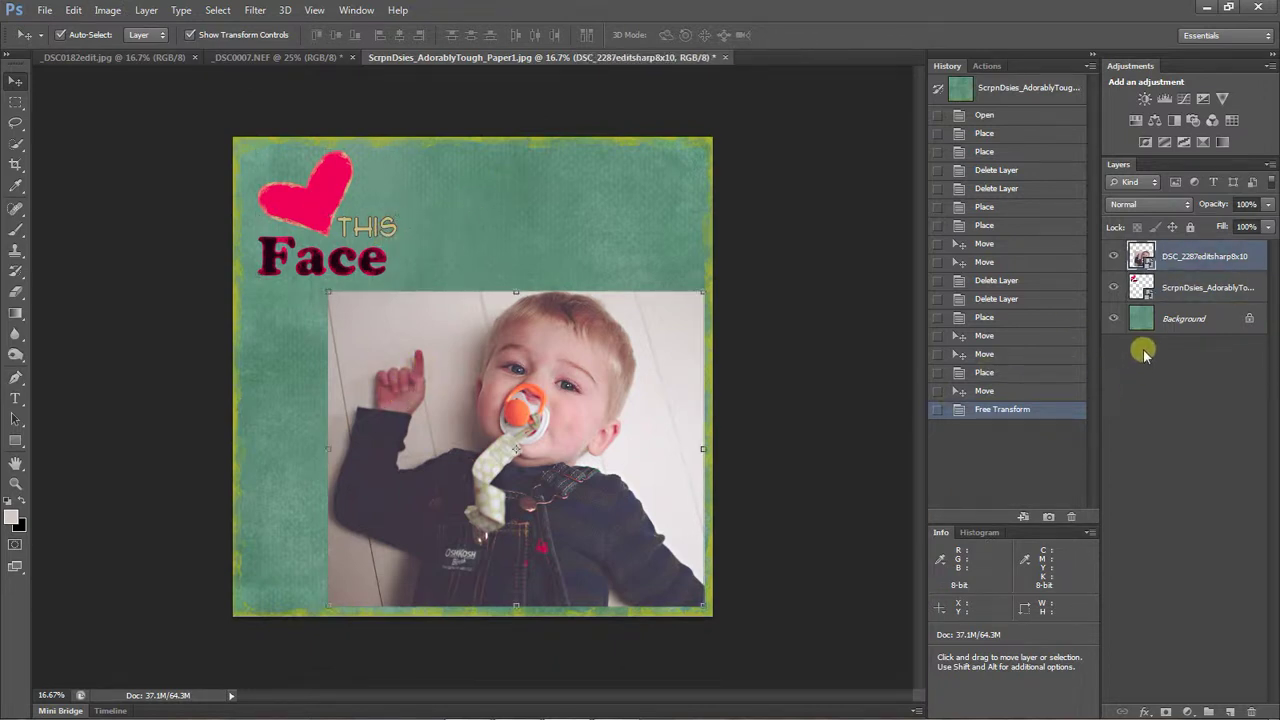
pyautogui.click(1113, 257)
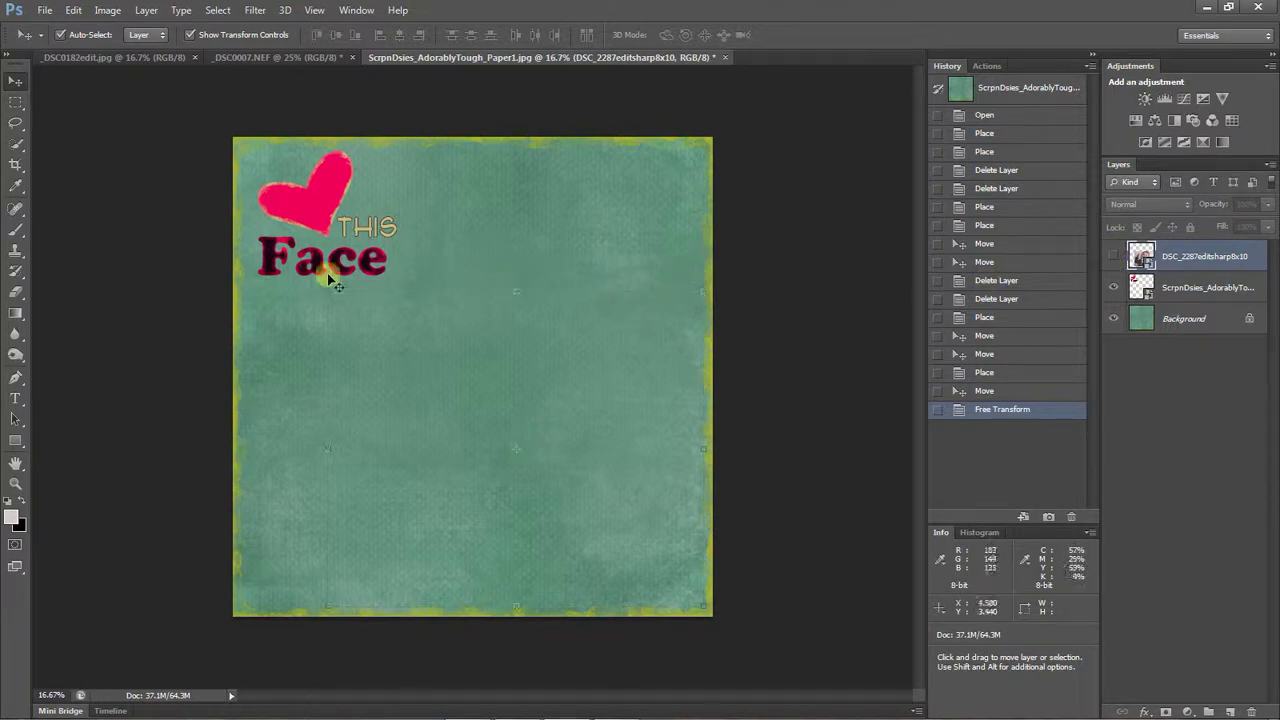
pyautogui.click(1114, 256)
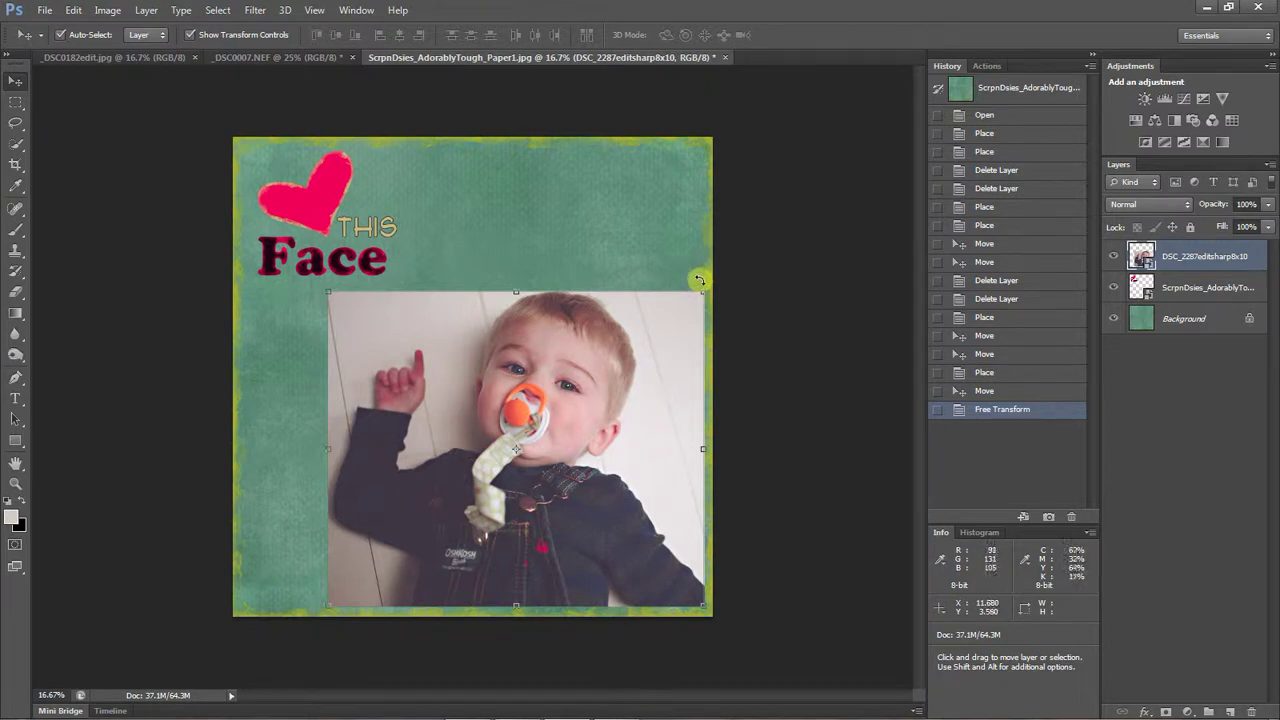
# Duplicate the Background layer of _DSC0007.NEF as Layer 1, and toggle the copy's visibility to compare the two
pyautogui.click(266, 58)
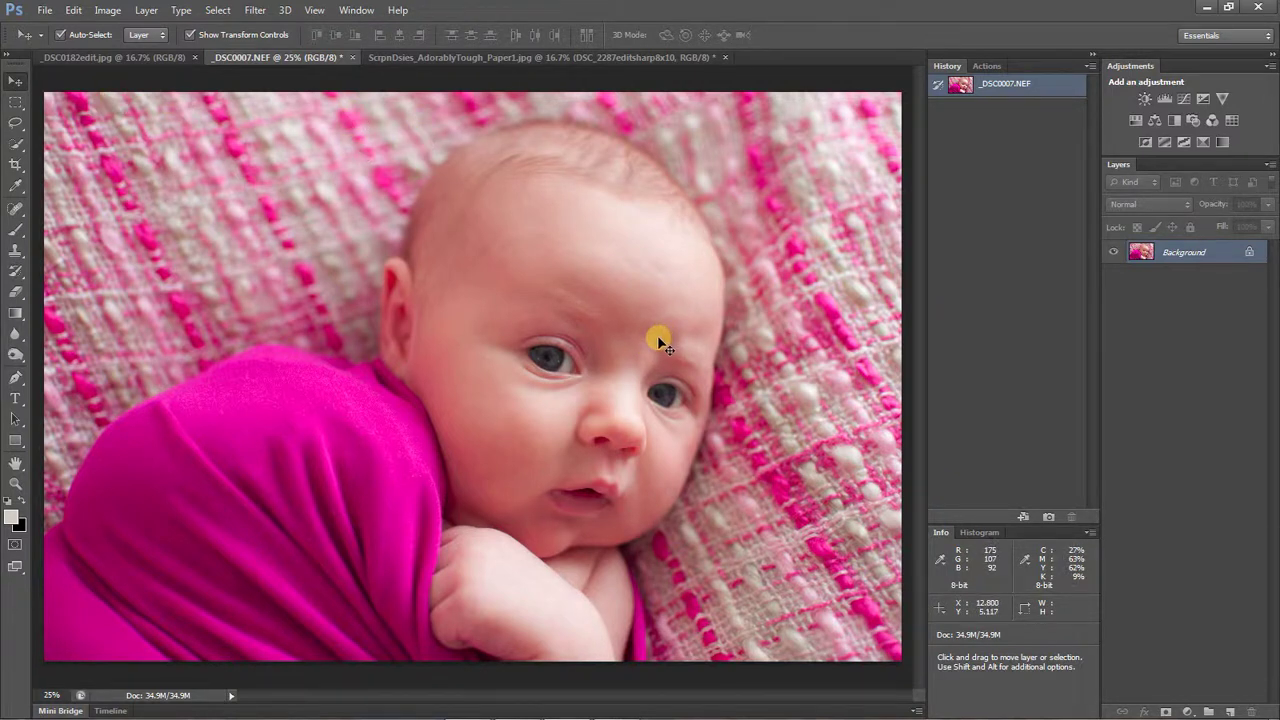
pyautogui.hotkey('ctrl', 'j')
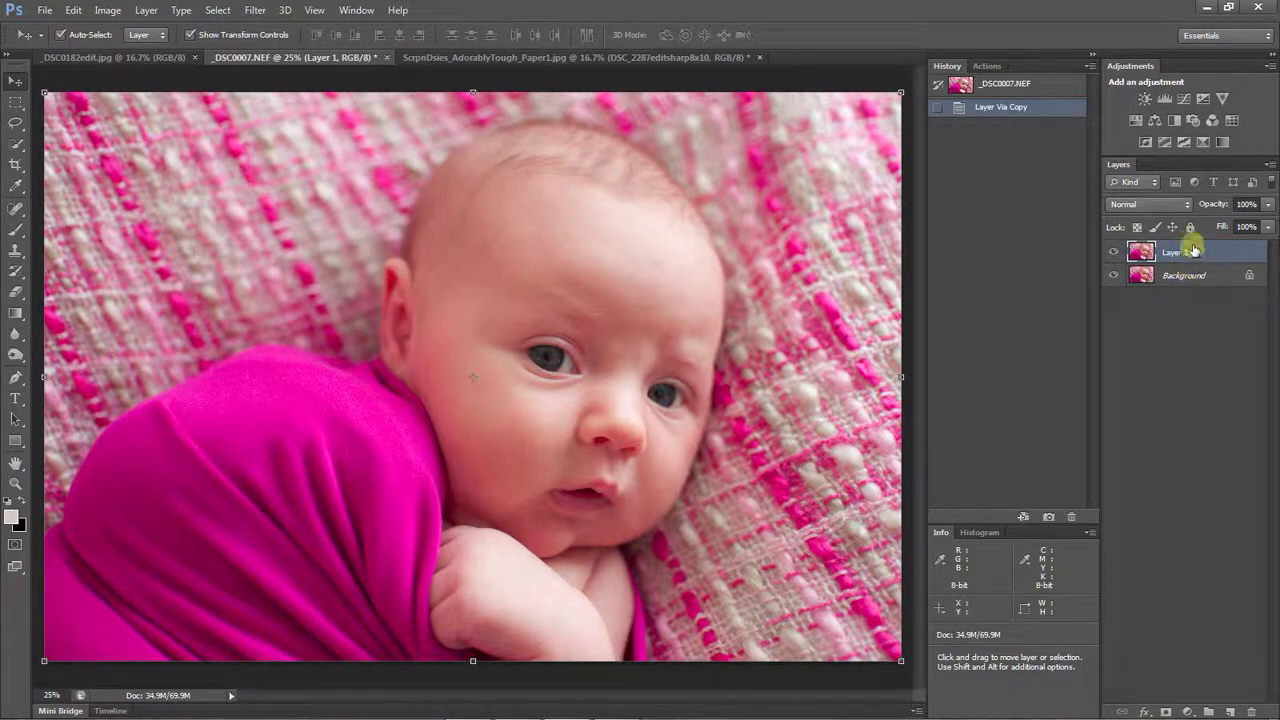
pyautogui.click(1114, 253)
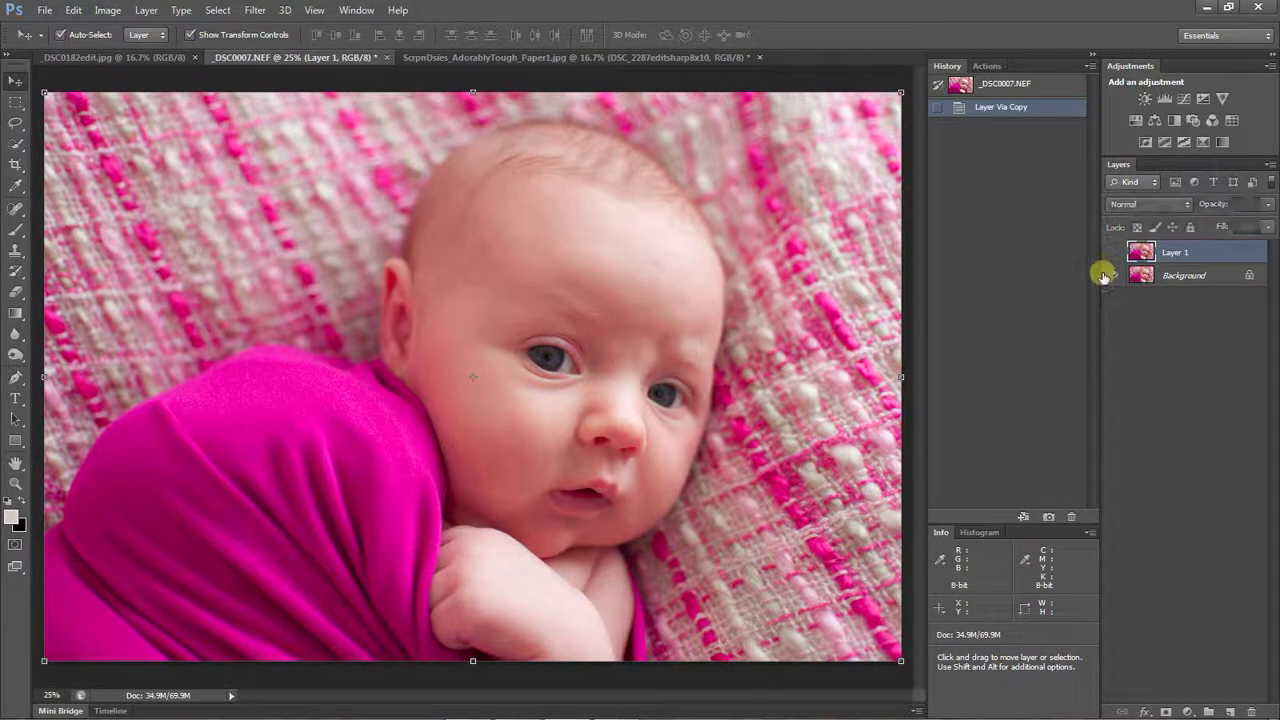
pyautogui.click(1114, 253)
pyautogui.click(1114, 253)
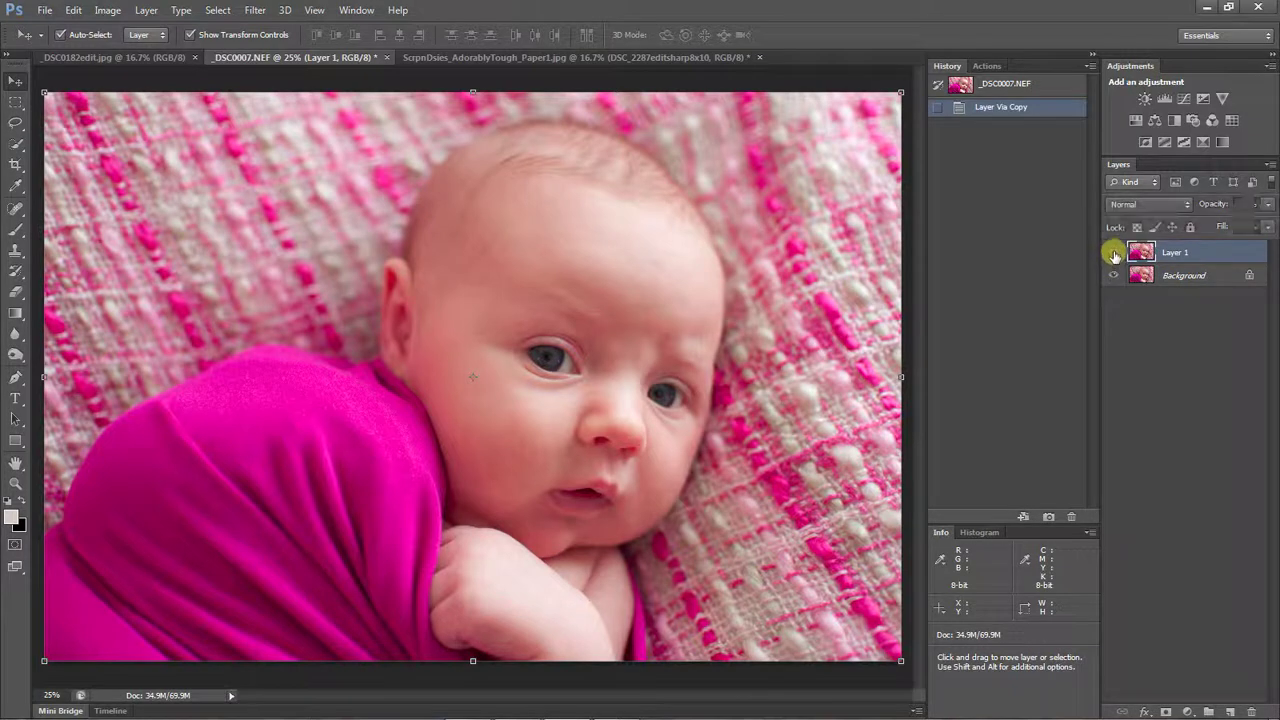
pyautogui.click(1114, 253)
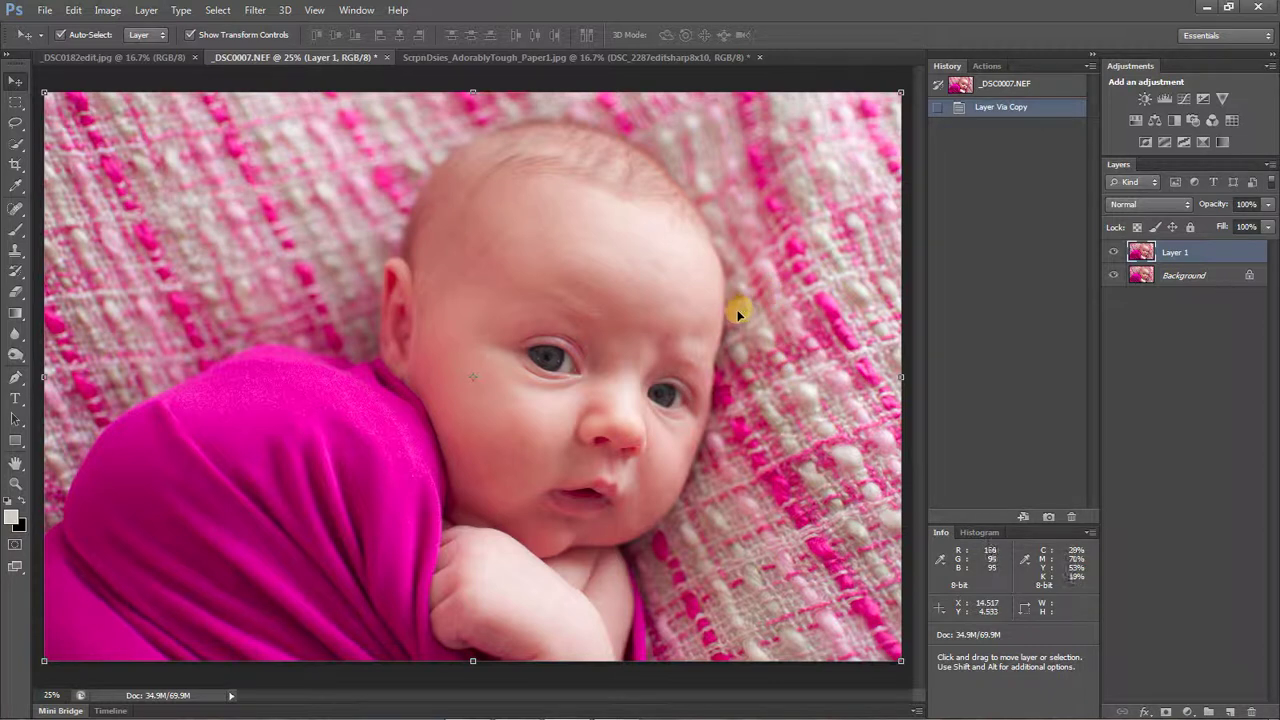
# Shift Layer 1 sideways to expose the Background beneath, toggle its visibility, and move it back into alignment
pyautogui.moveTo(737, 314); pyautogui.dragTo(860, 305)
pyautogui.click(1113, 252)
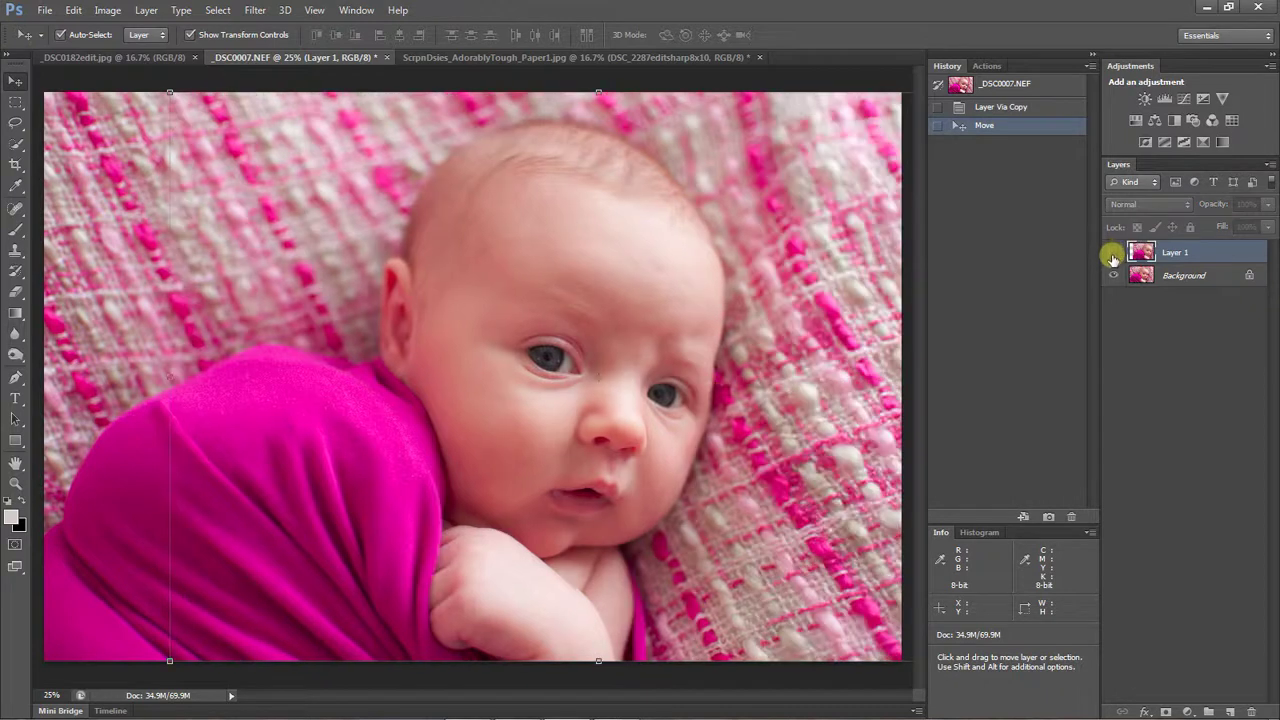
pyautogui.click(1113, 254)
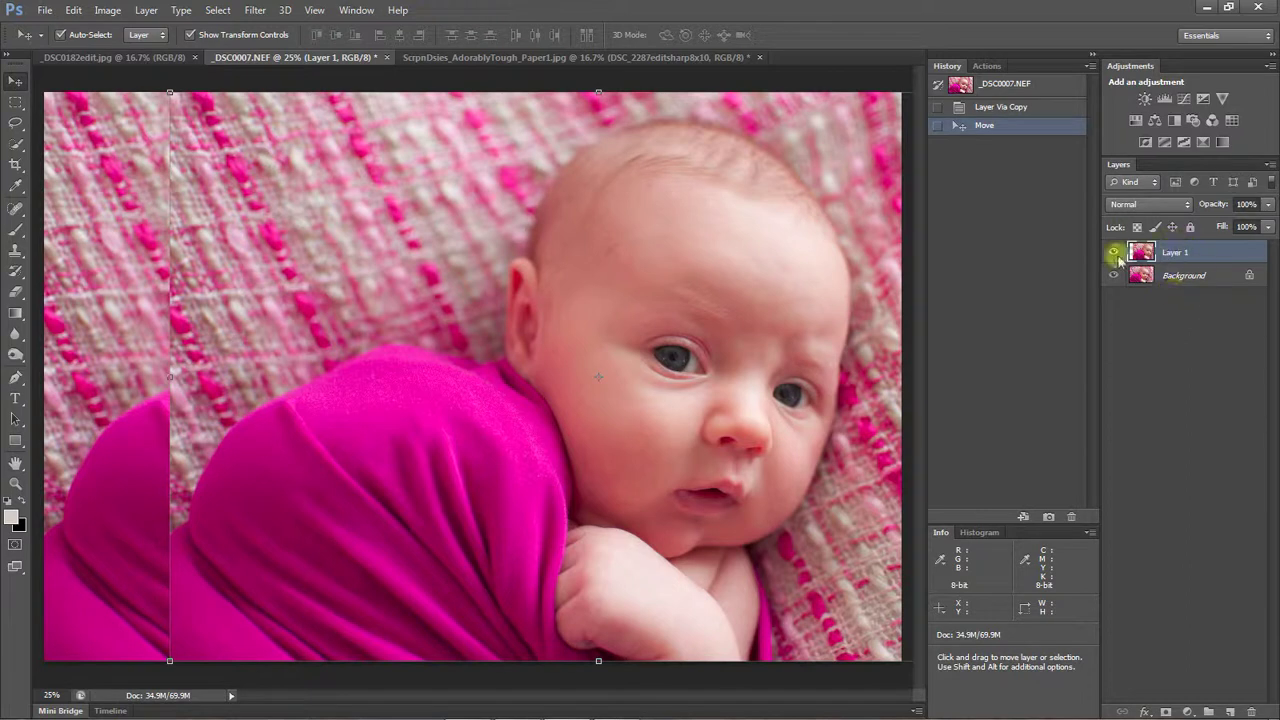
pyautogui.moveTo(608, 271); pyautogui.dragTo(617, 264)
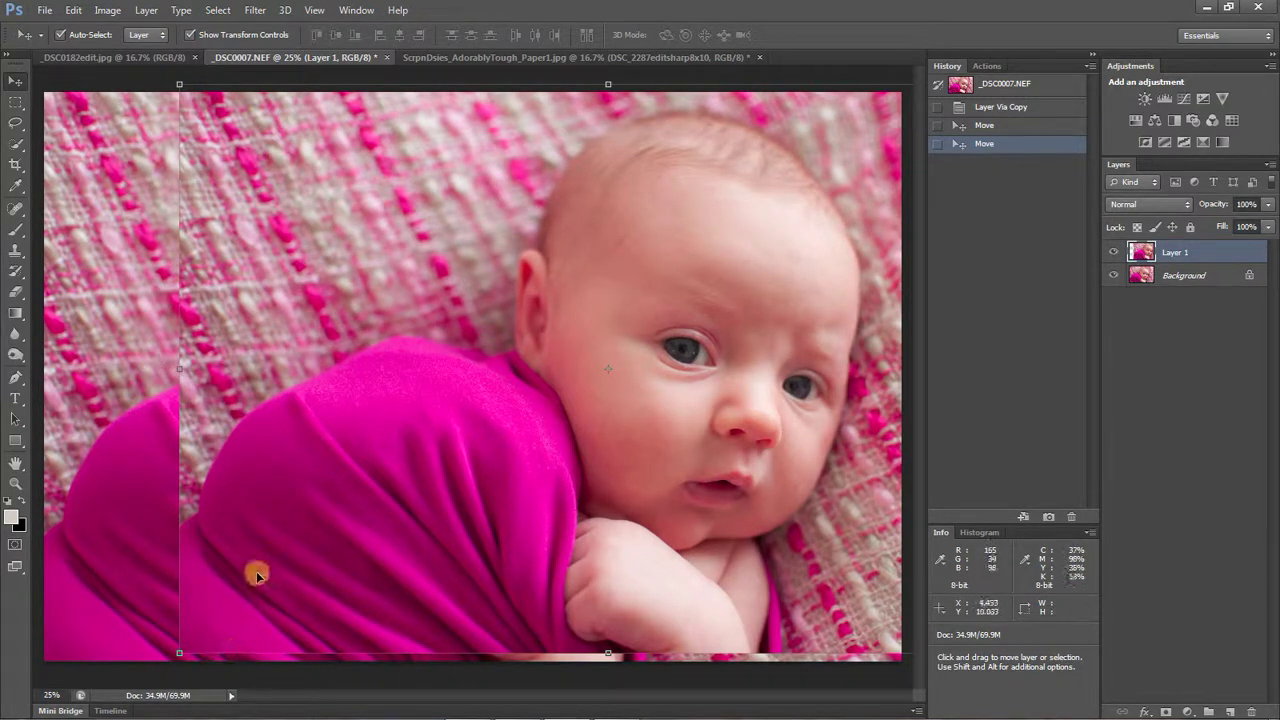
pyautogui.moveTo(257, 574); pyautogui.dragTo(251, 581)
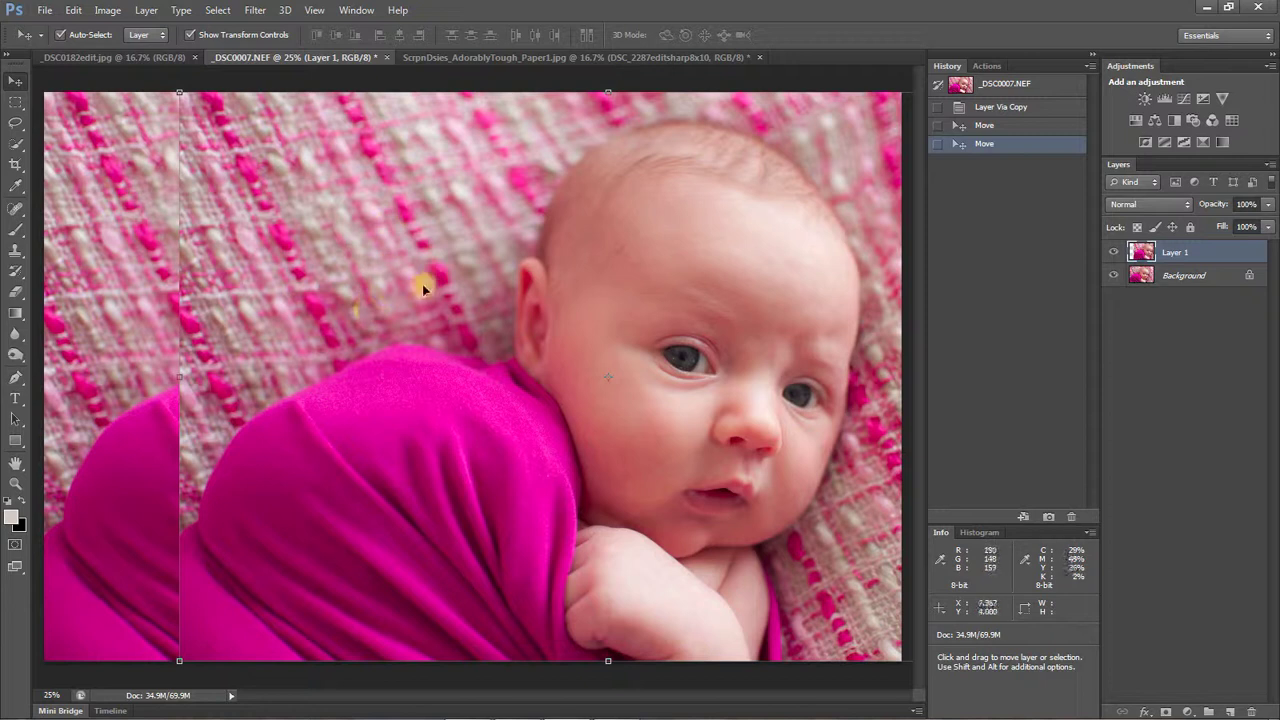
pyautogui.moveTo(443, 266); pyautogui.dragTo(300, 272)
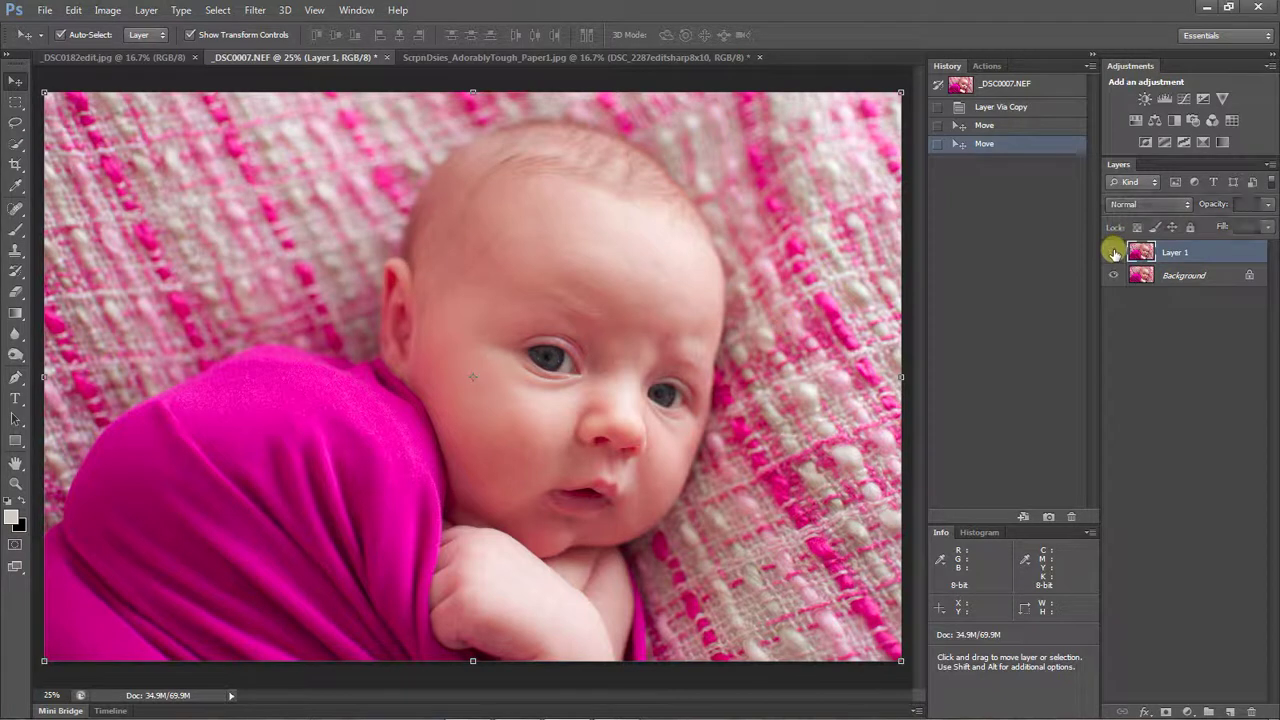
# Try the Darken blend mode on Layer 1 and switch it to Multiply
pyautogui.click(1142, 276)
pyautogui.moveTo(1142, 276); pyautogui.dragTo(1204, 253)
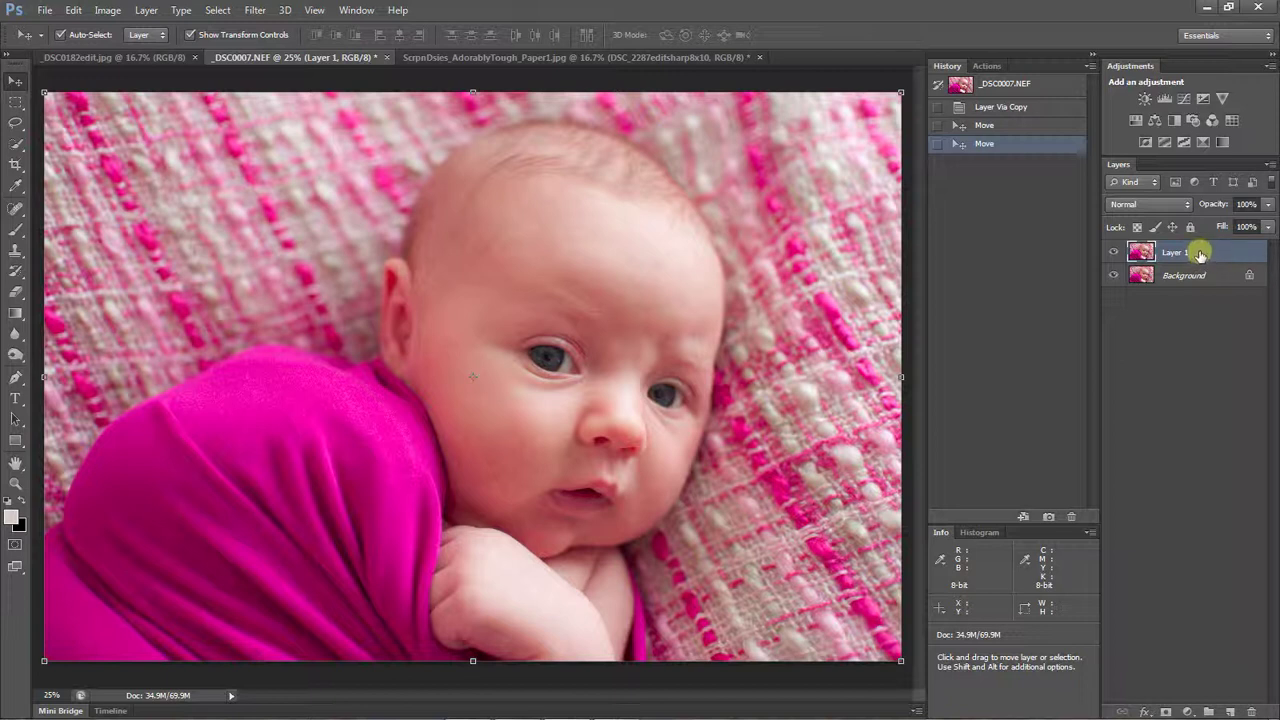
pyautogui.click(1152, 206)
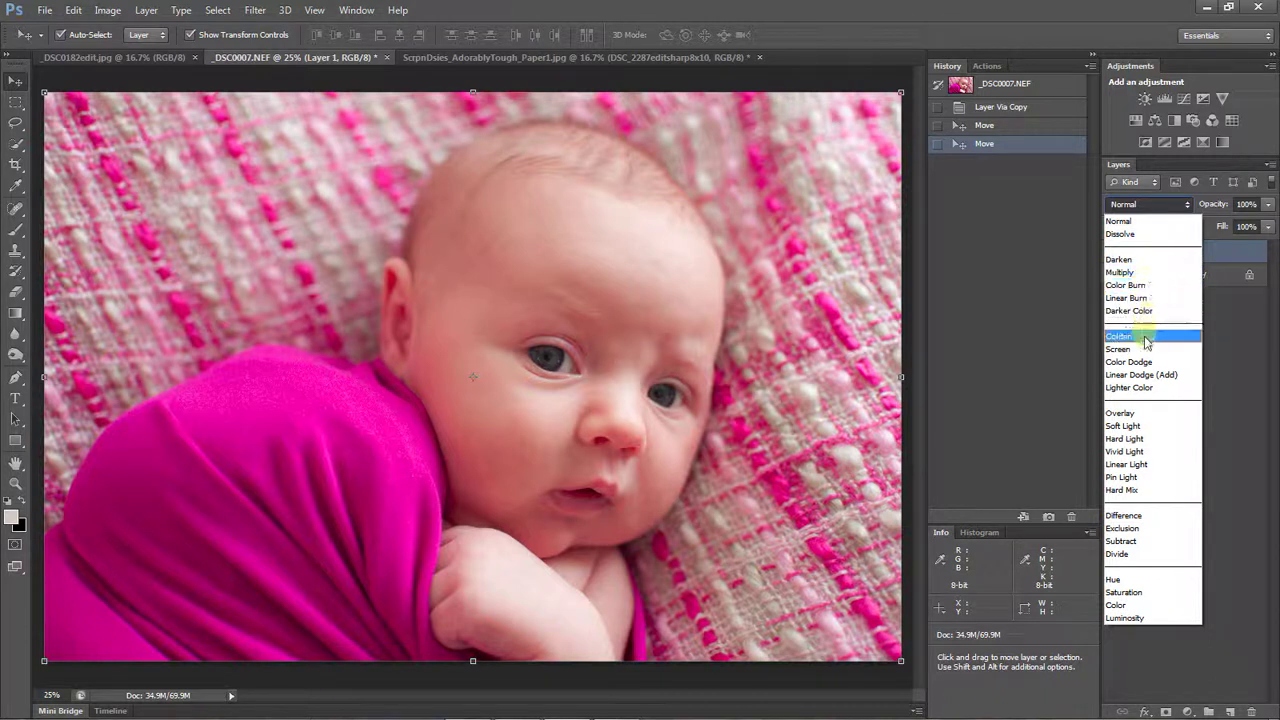
pyautogui.click(1120, 259)
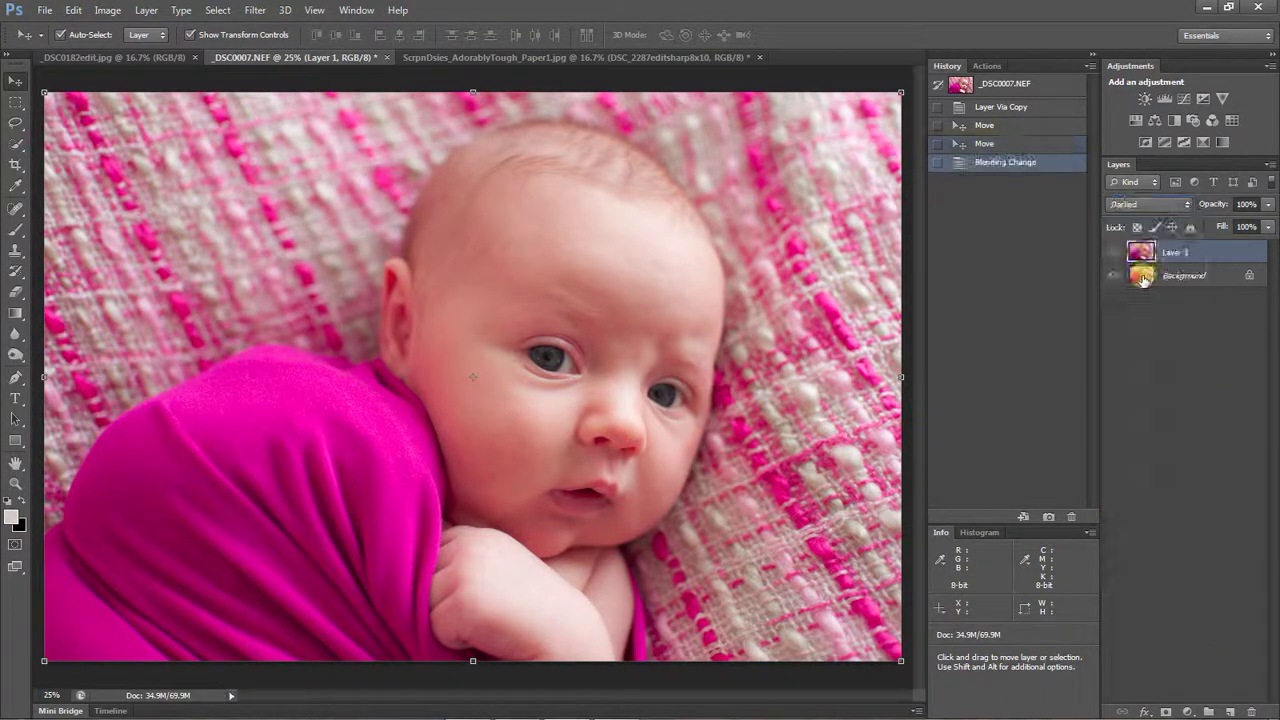
pyautogui.click(1148, 207)
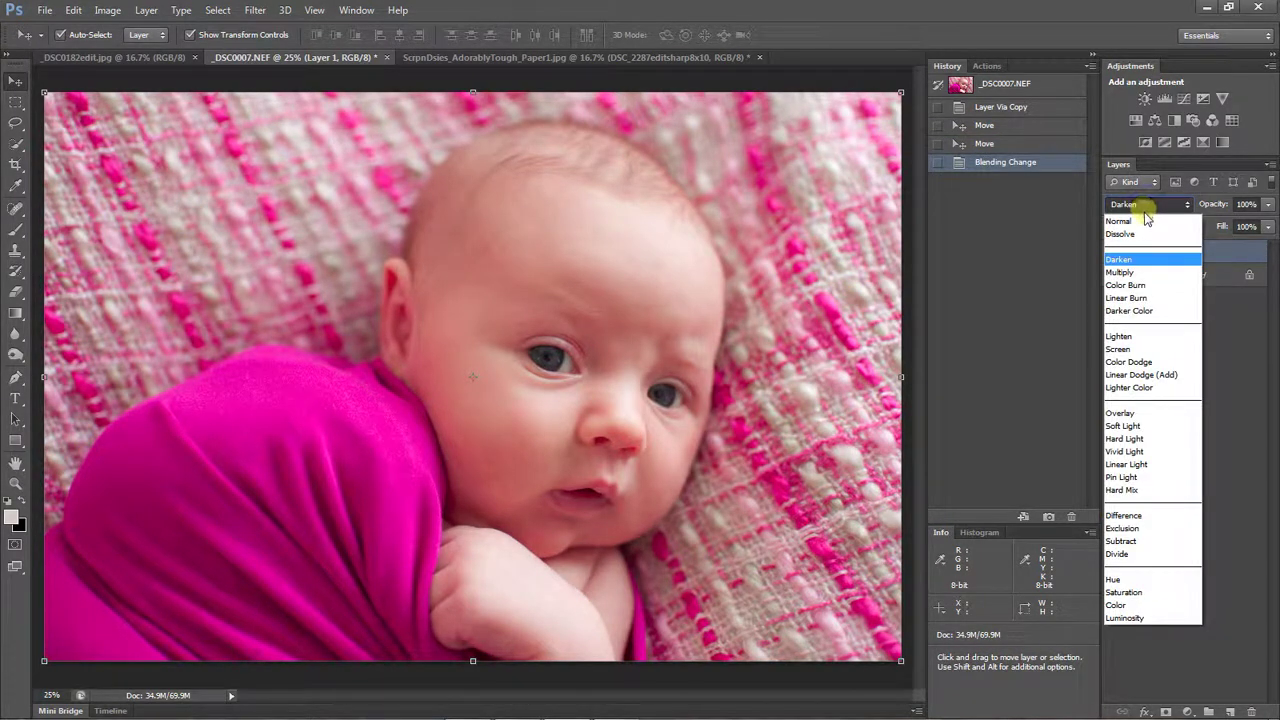
pyautogui.click(1128, 272)
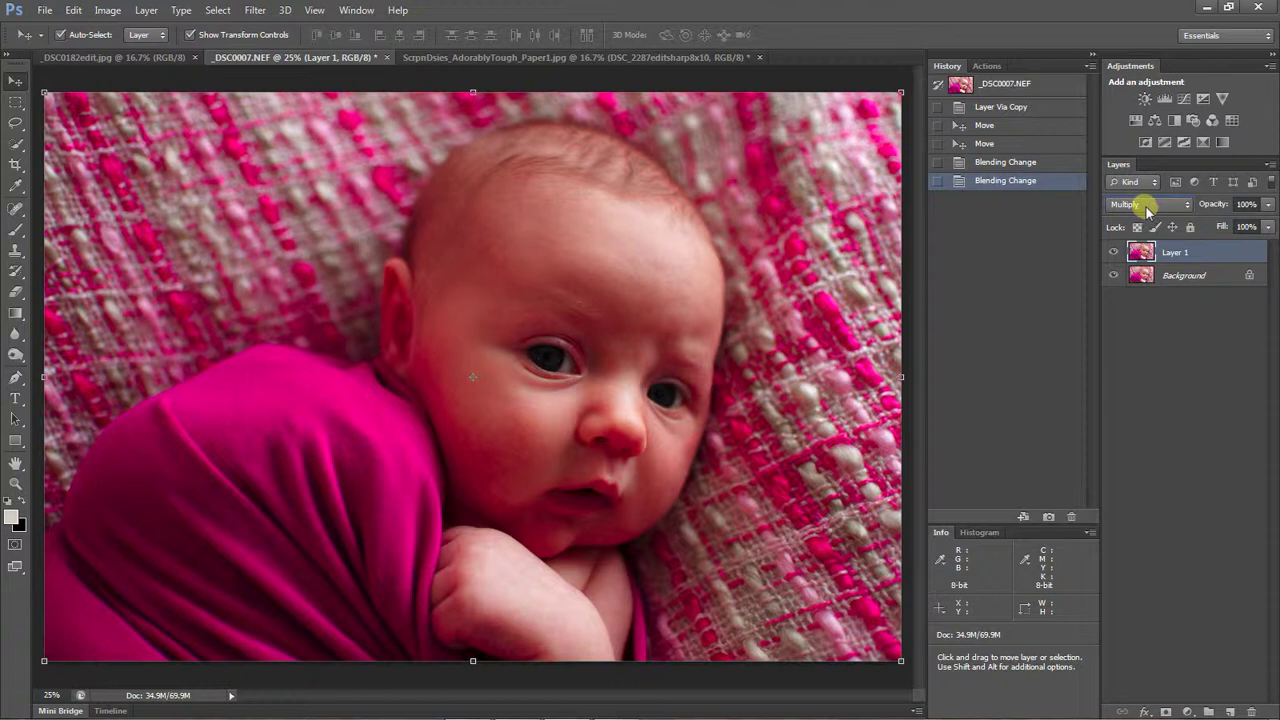
# Try the Color Burn blend mode on Layer 1 and switch it to Linear Burn
pyautogui.click(1150, 207)
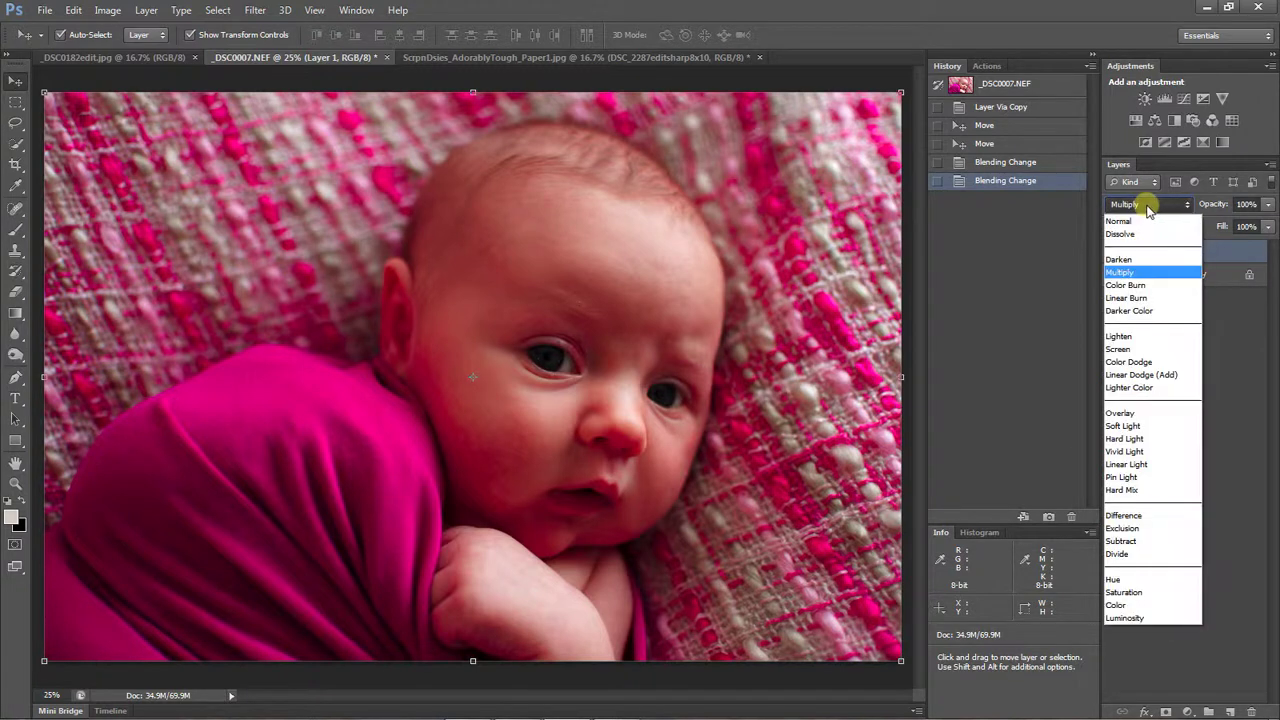
pyautogui.click(1131, 285)
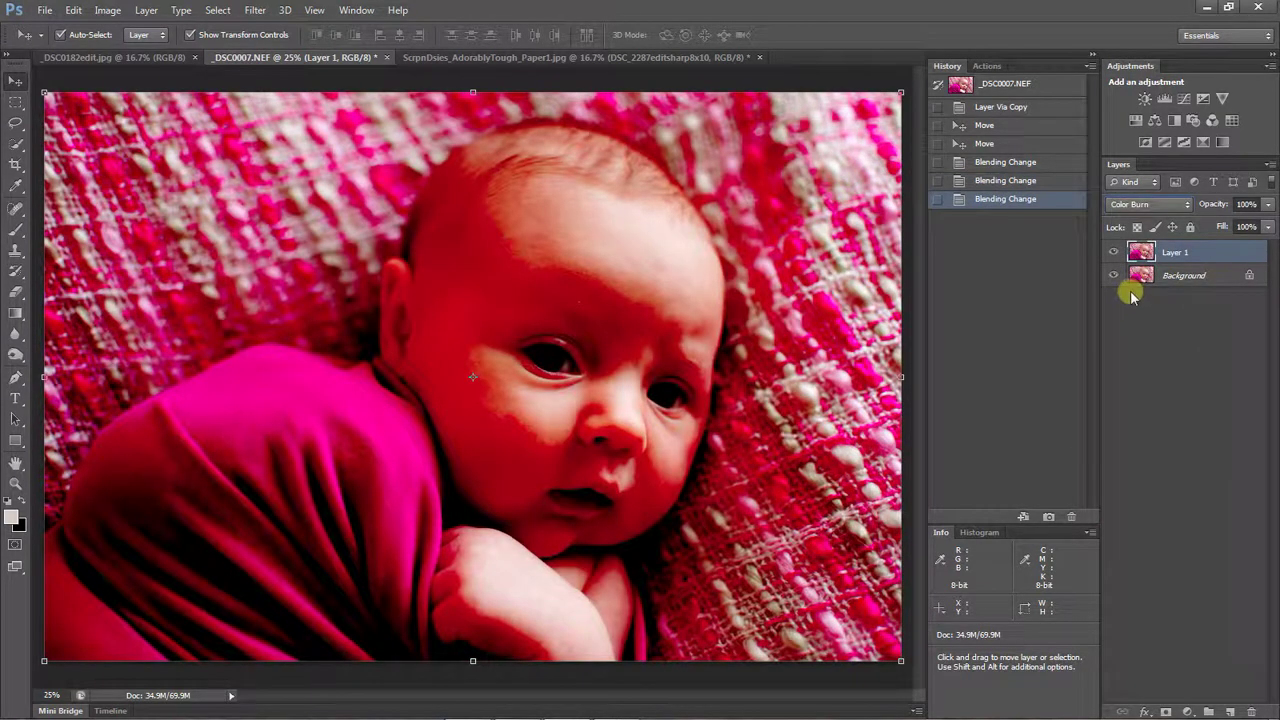
pyautogui.click(1151, 206)
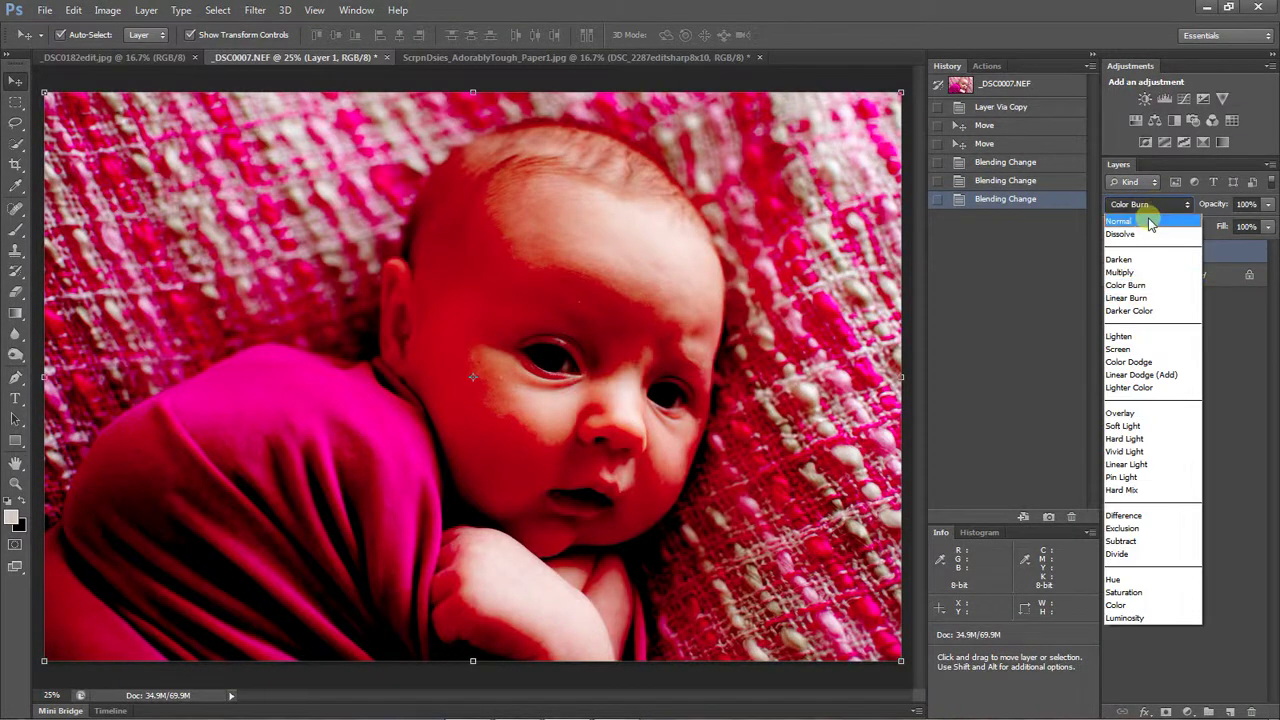
pyautogui.click(1136, 298)
# Try the Soft Light blend mode on Layer 1, and hide and reshow the layer to judge its effect
pyautogui.click(1144, 205)
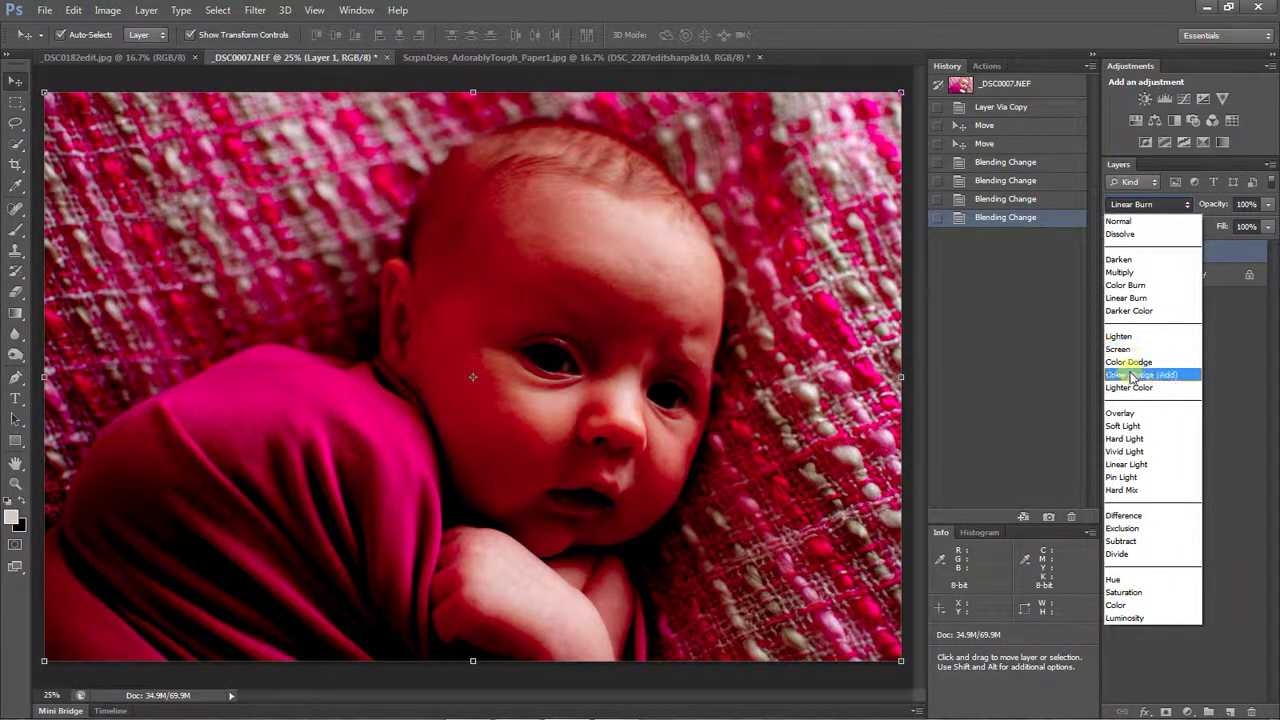
pyautogui.click(1131, 426)
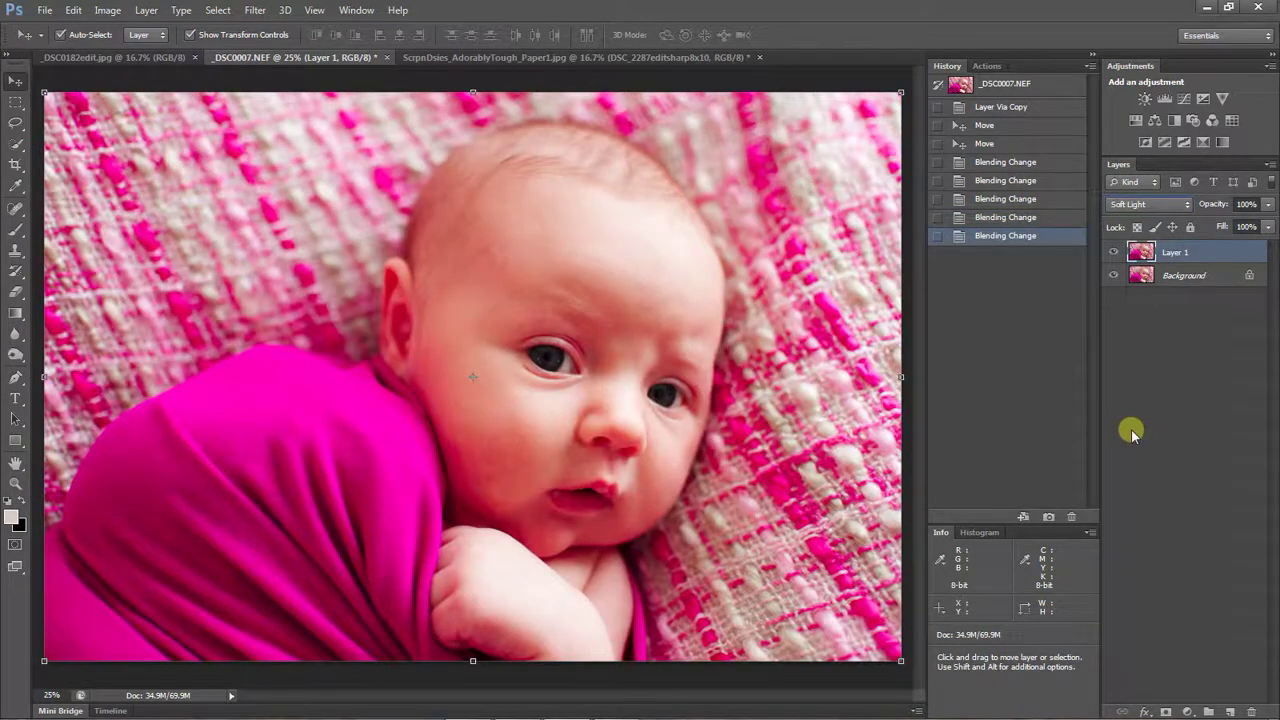
pyautogui.click(1114, 252)
pyautogui.click(1114, 252)
# Set Layer 1's blend mode to Screen and reduce its opacity to 10%
pyautogui.click(1137, 208)
pyautogui.click(1137, 349)
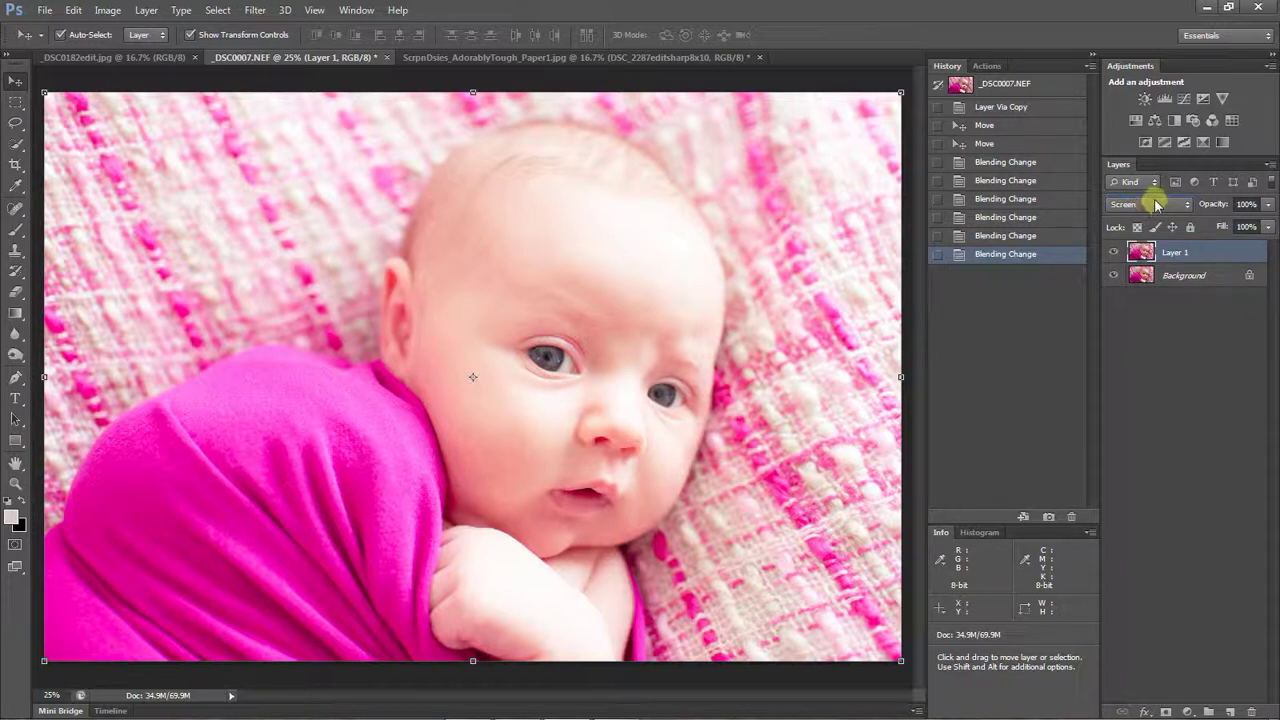
pyautogui.click(1247, 204)
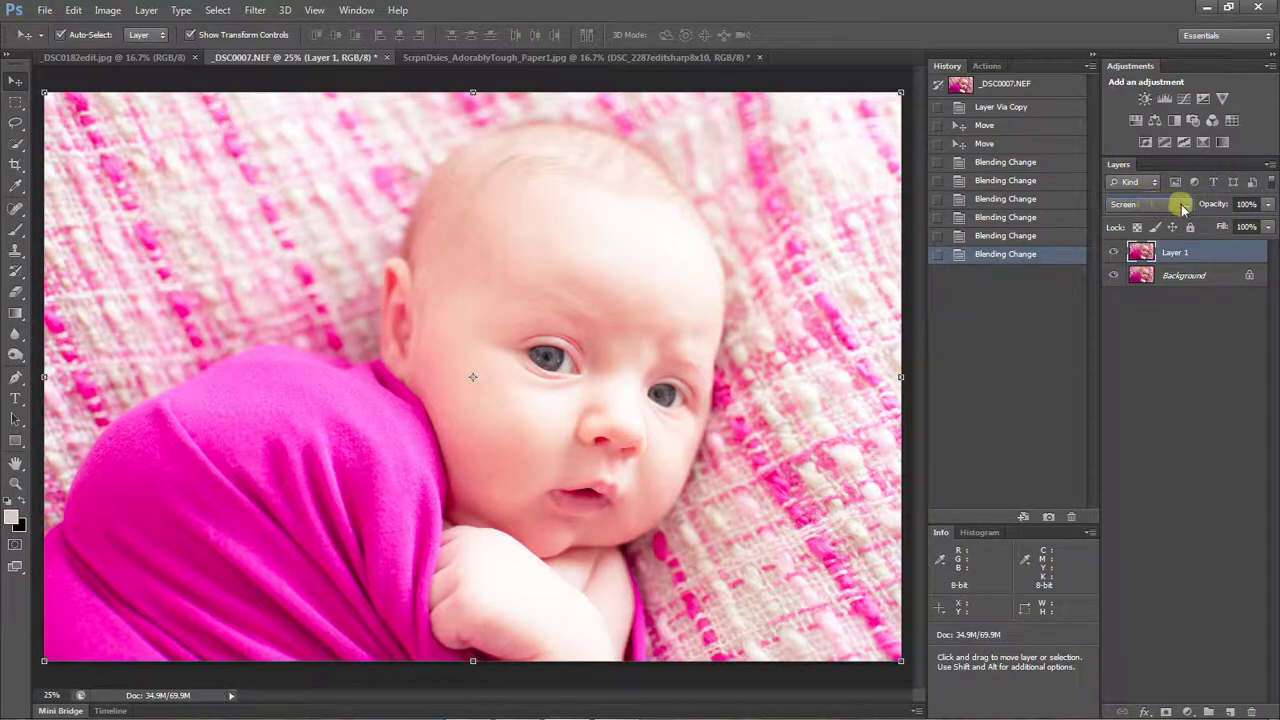
pyautogui.click(1267, 206)
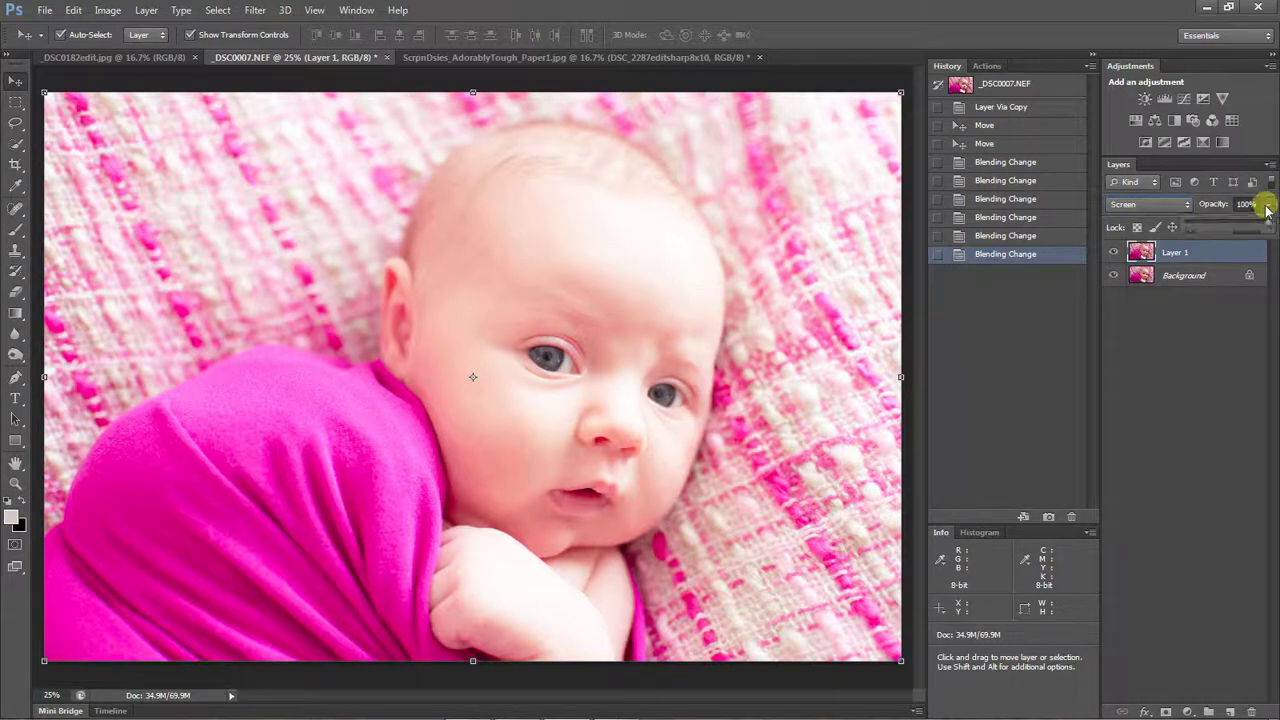
pyautogui.moveTo(1267, 226); pyautogui.dragTo(1196, 228)
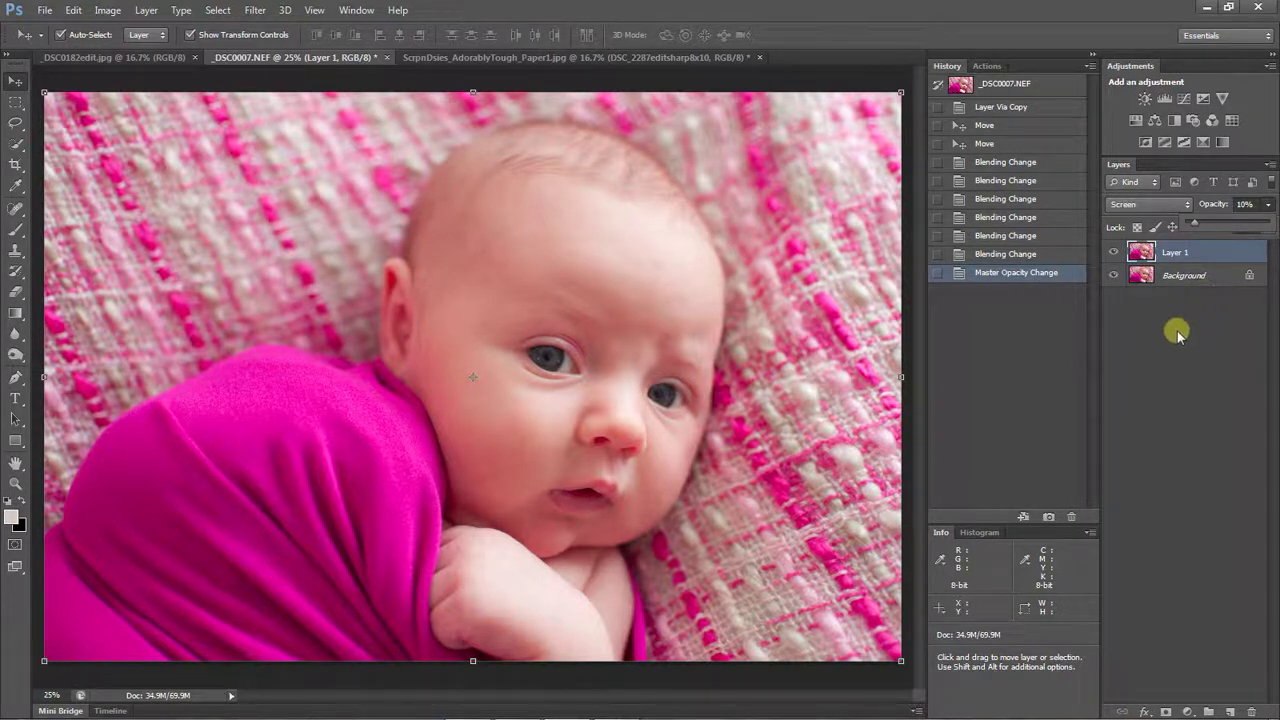
pyautogui.moveTo(1198, 228); pyautogui.dragTo(1196, 228)
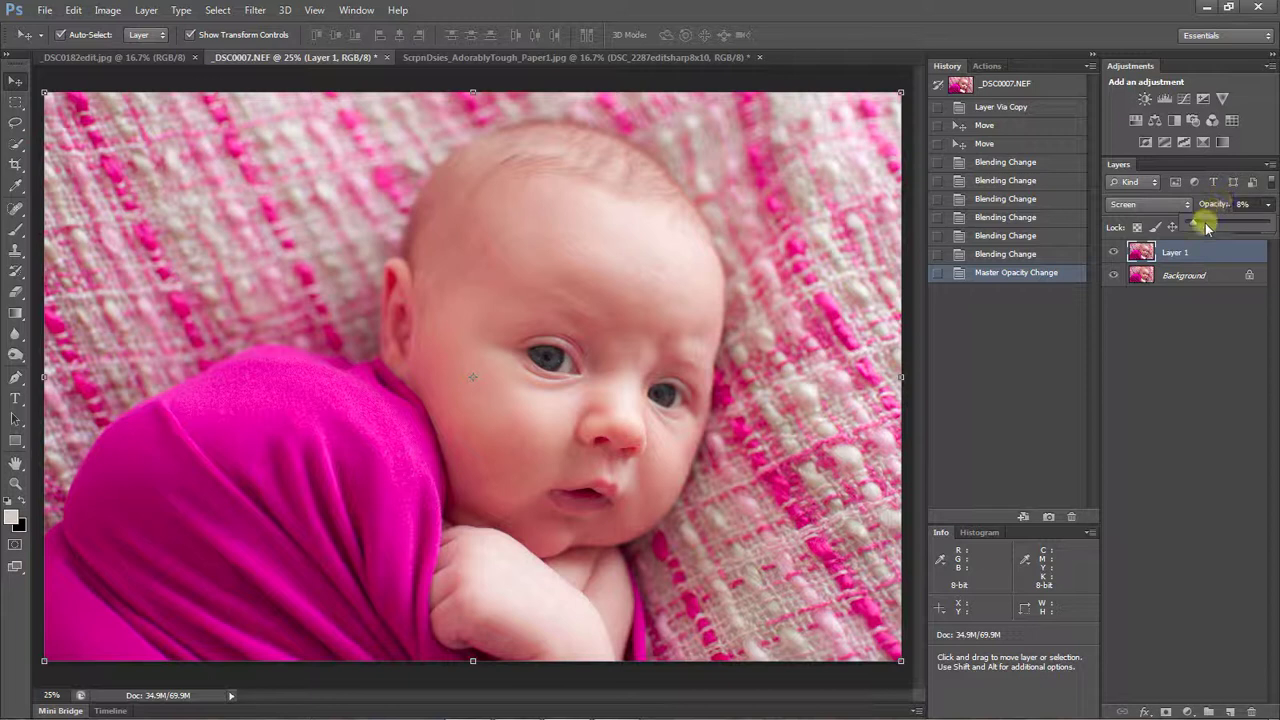
pyautogui.moveTo(1192, 225); pyautogui.dragTo(1195, 226)
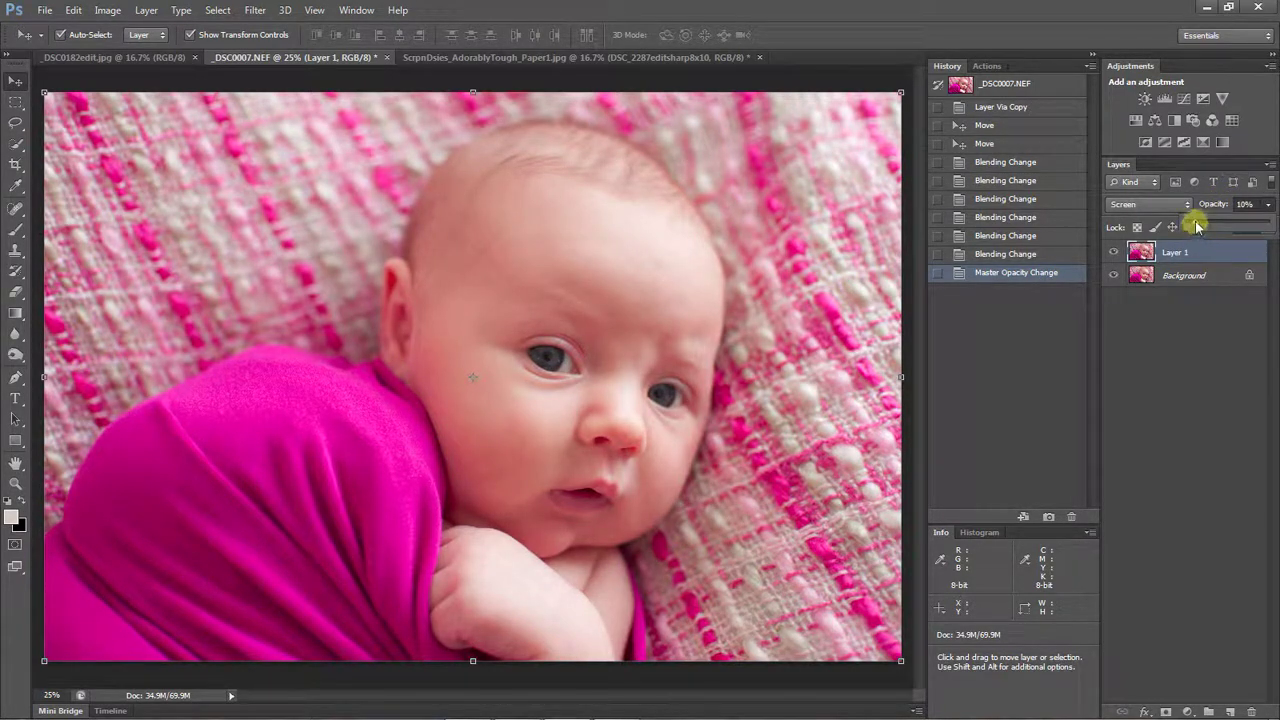
pyautogui.moveTo(1197, 226)
pyautogui.mouseDown()
pyautogui.moveTo(1218, 228)
pyautogui.moveTo(1198, 226)
pyautogui.mouseUp()
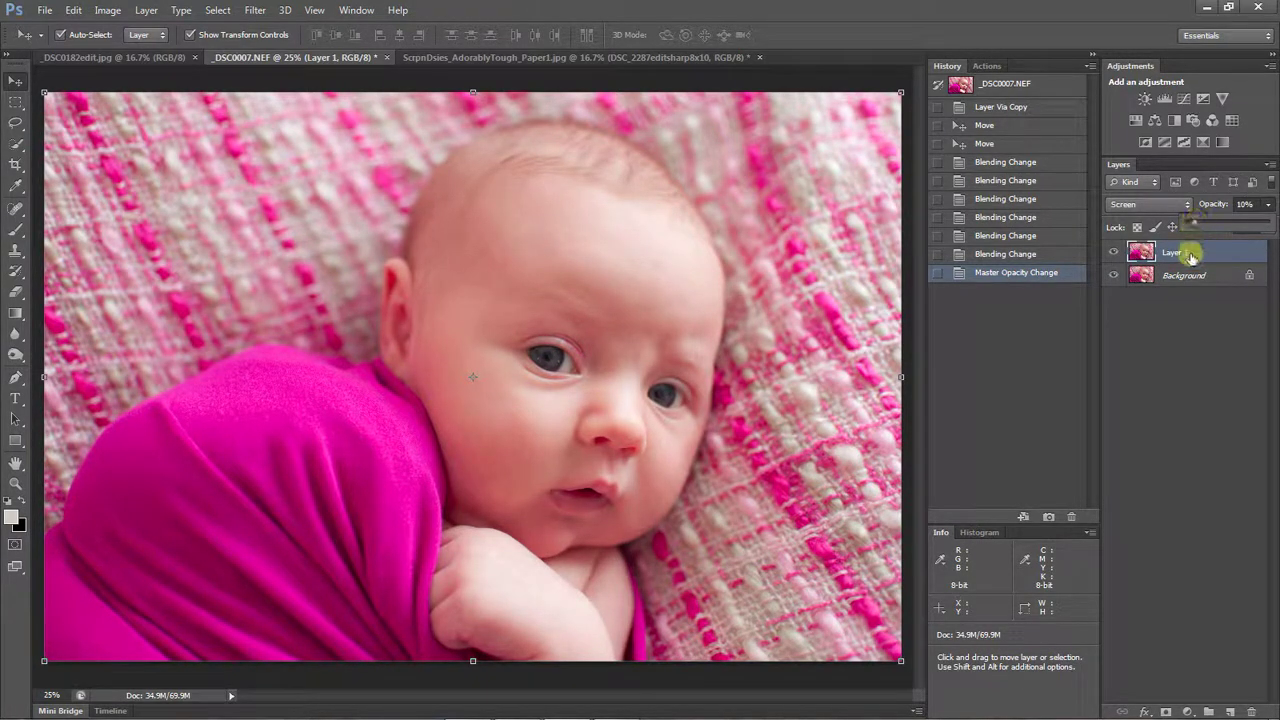
# Hide and reshow Layer 1 to compare it with the original photo, and select the Background layer
pyautogui.click(1112, 252)
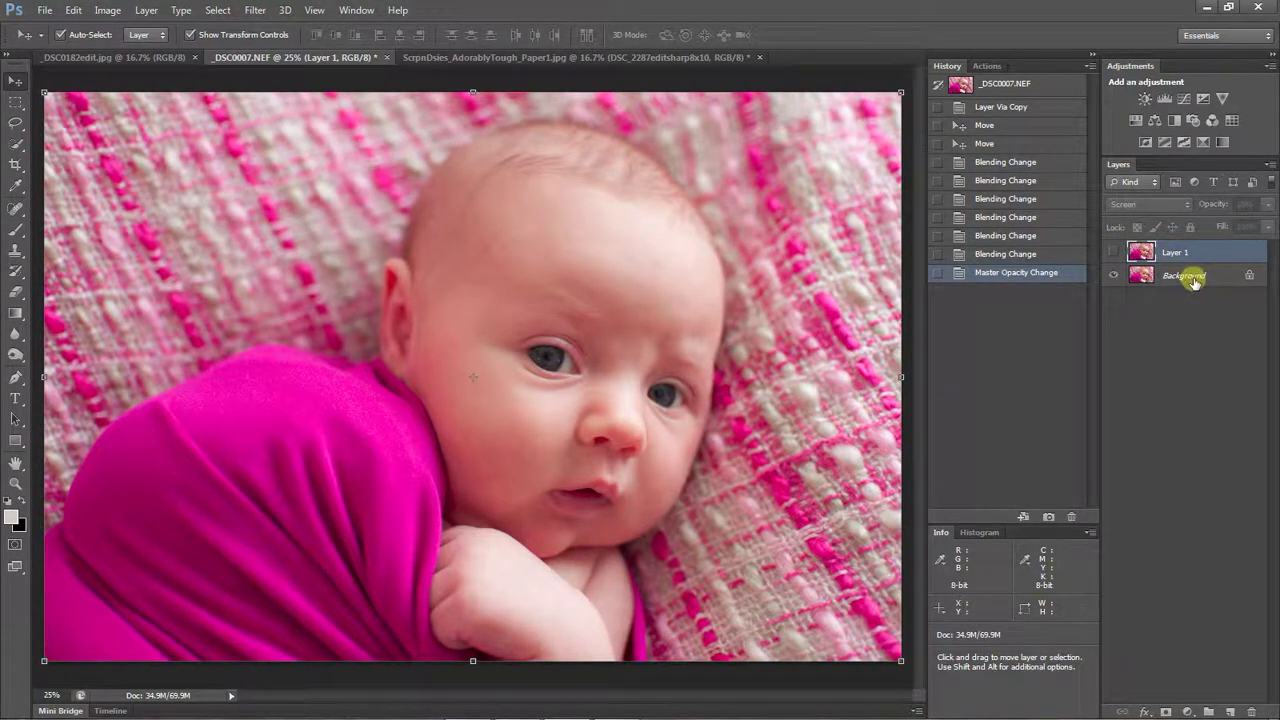
pyautogui.click(1114, 253)
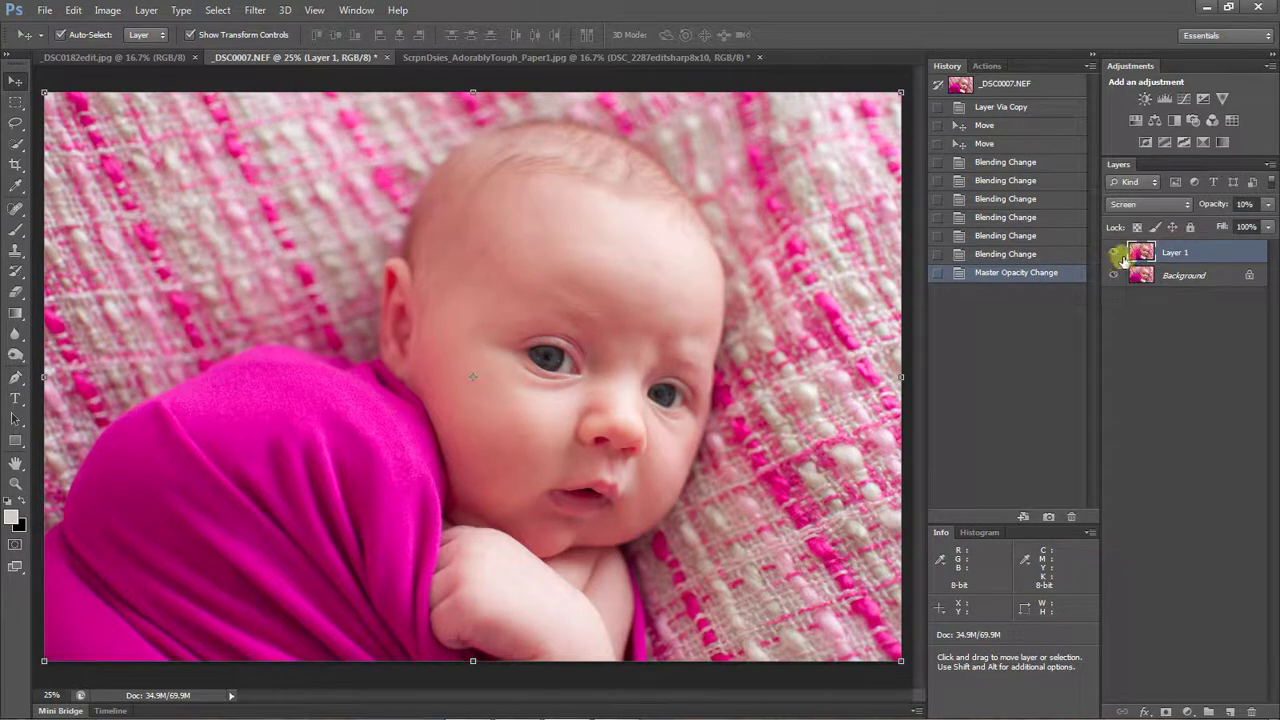
pyautogui.click(1198, 274)
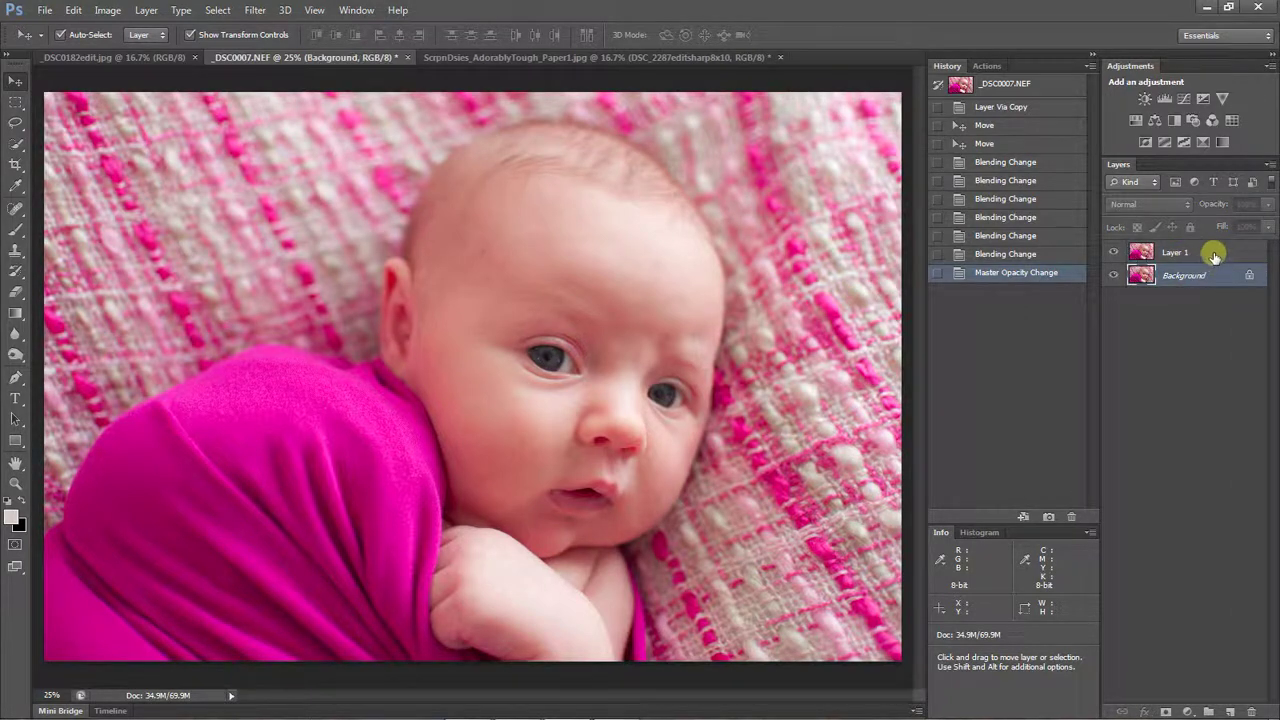
# Duplicate Layer 1 and delete the duplicate
pyautogui.click(1213, 254)
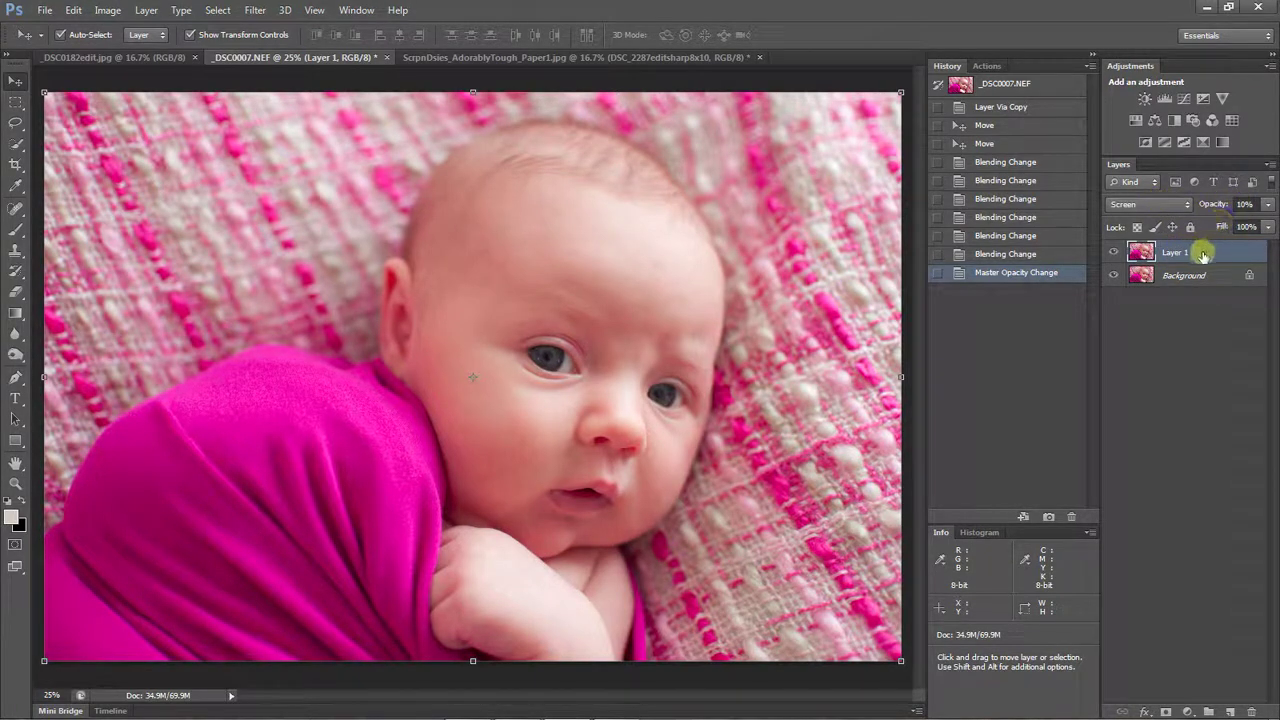
pyautogui.hotkey('ctrl', 'j')
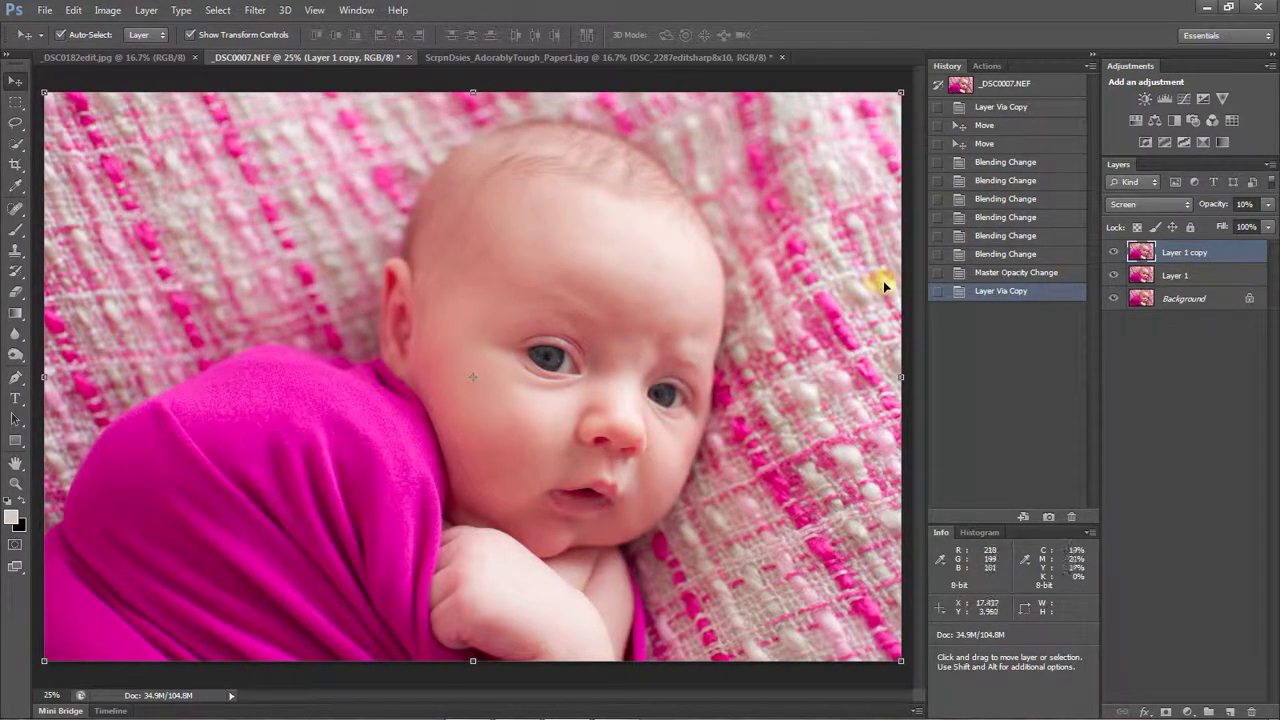
pyautogui.rightClick(1217, 253)
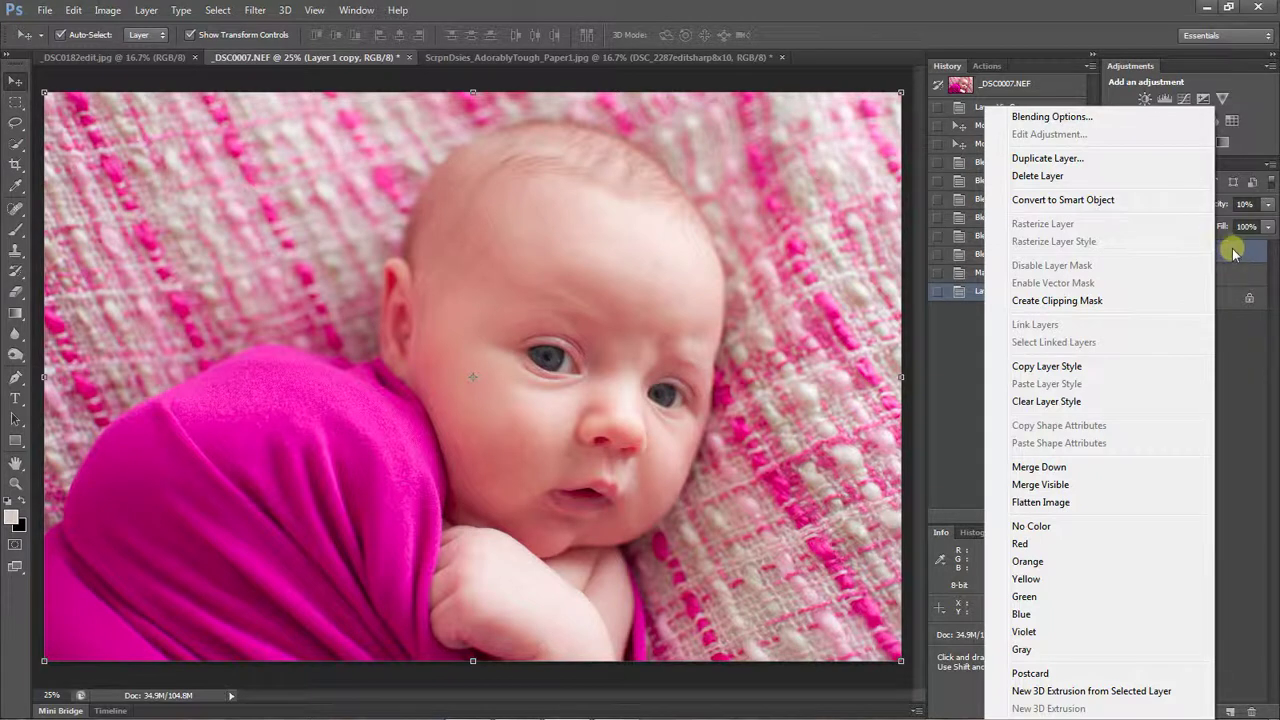
pyautogui.click(1100, 176)
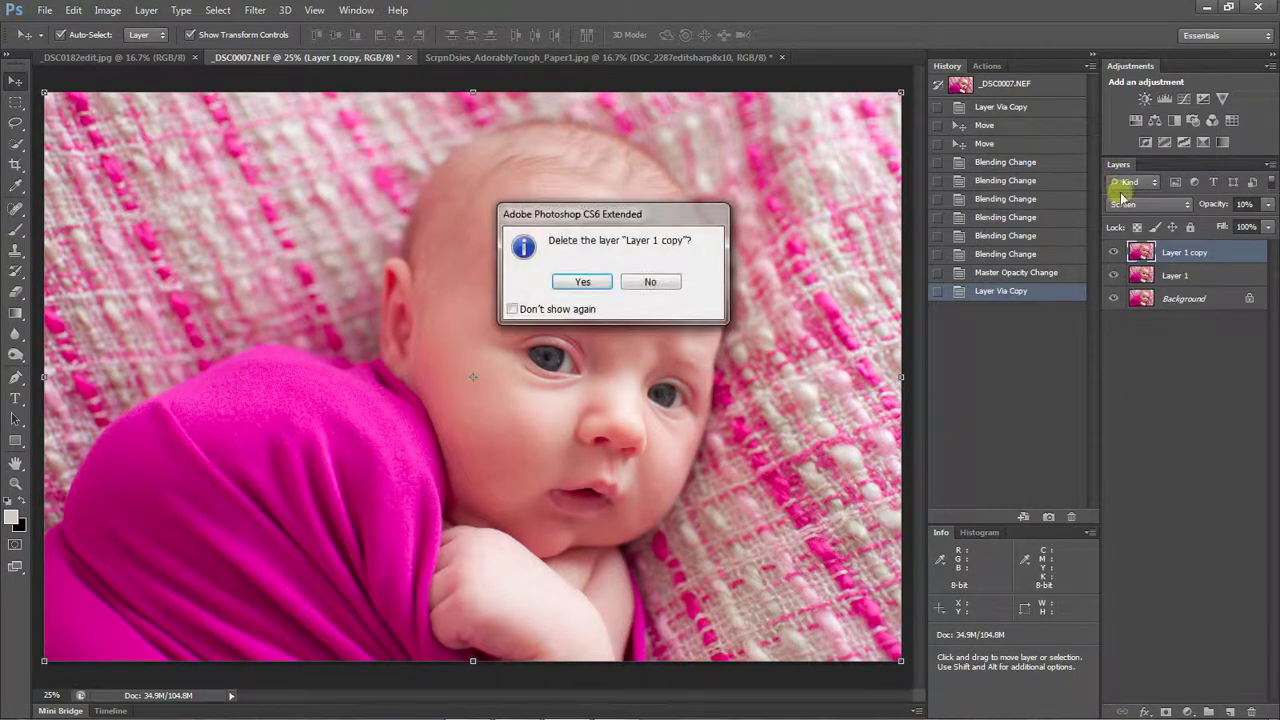
pyautogui.press('Return')
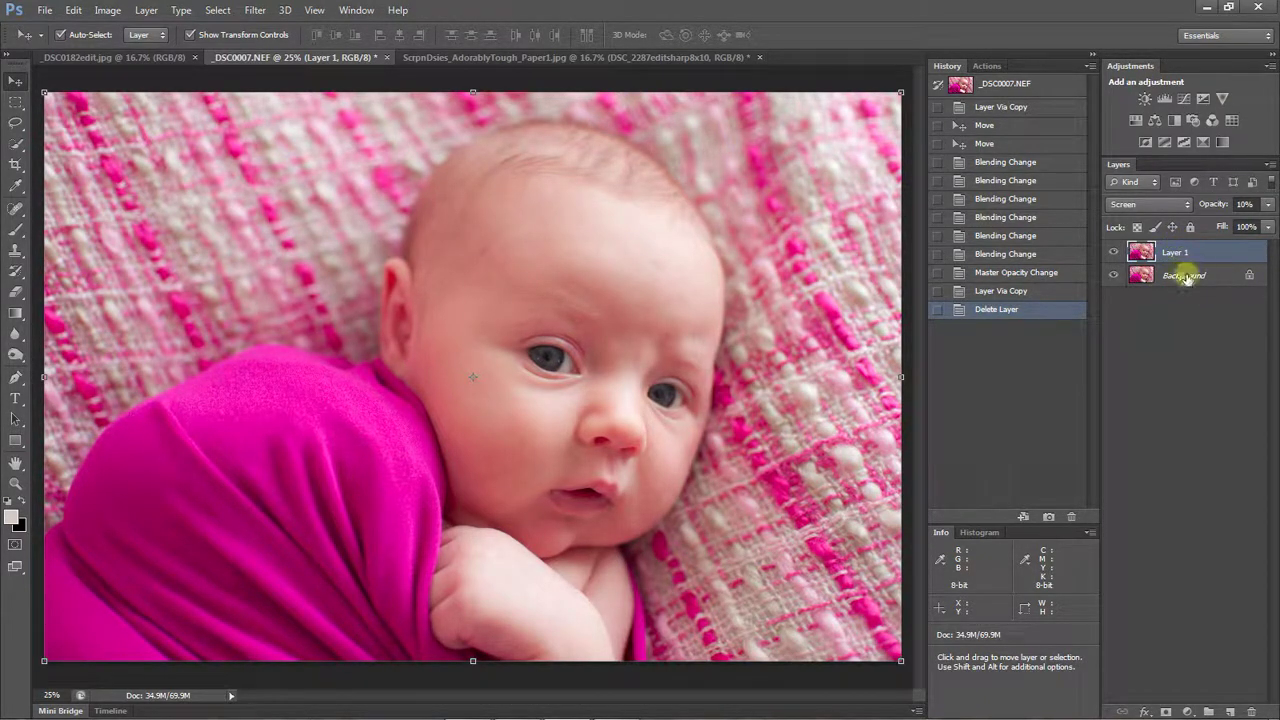
# Merge the visible layers from the Background layer, and step back in the history to the Delete Layer state
pyautogui.click(1183, 276)
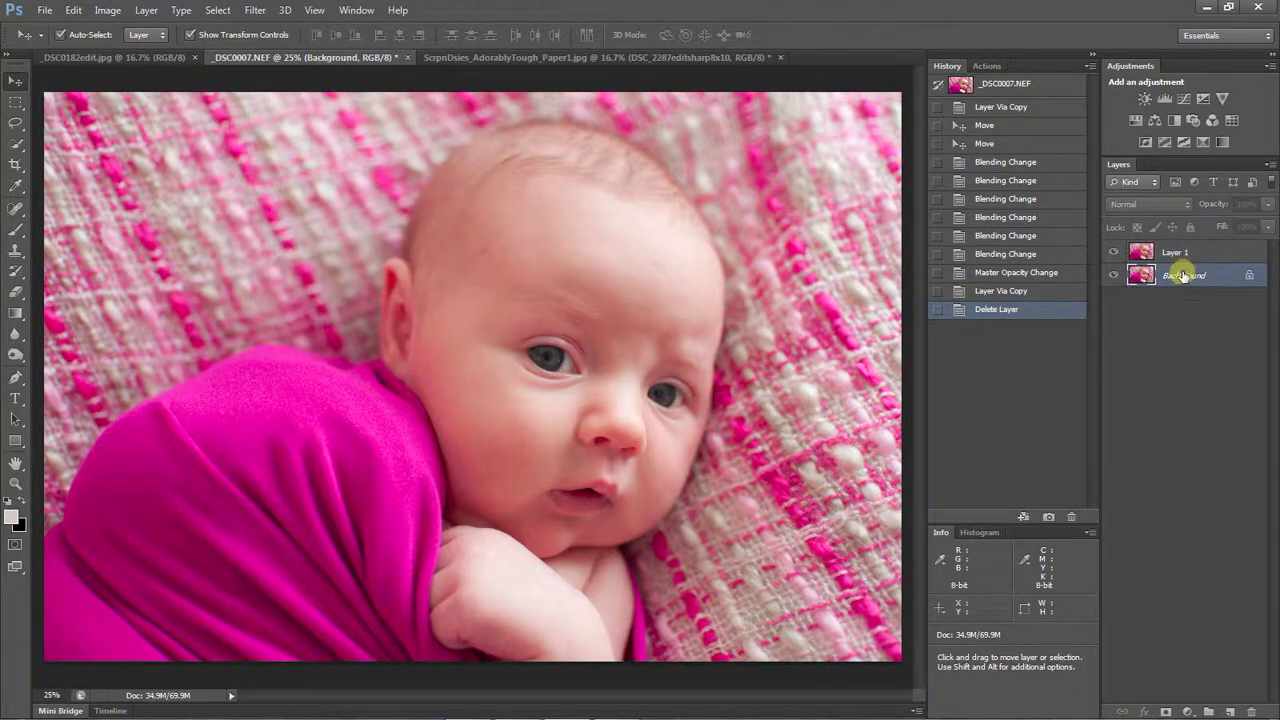
pyautogui.rightClick(1183, 276)
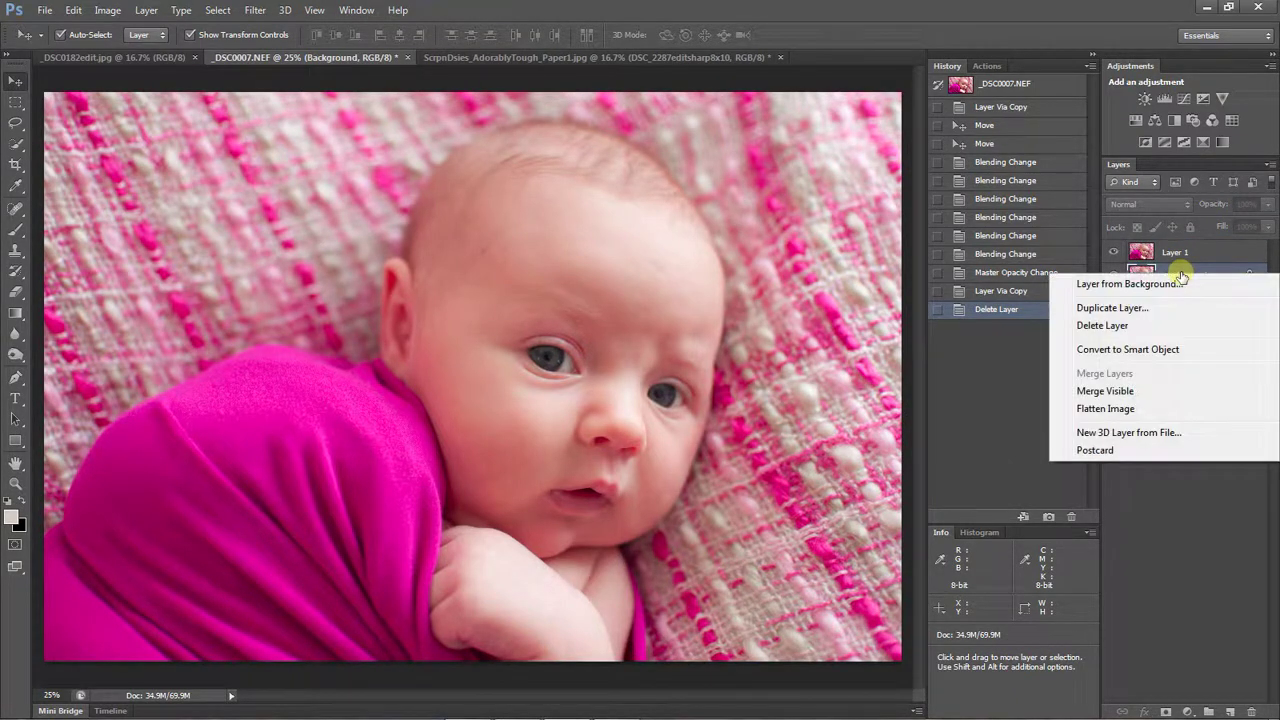
pyautogui.click(1133, 390)
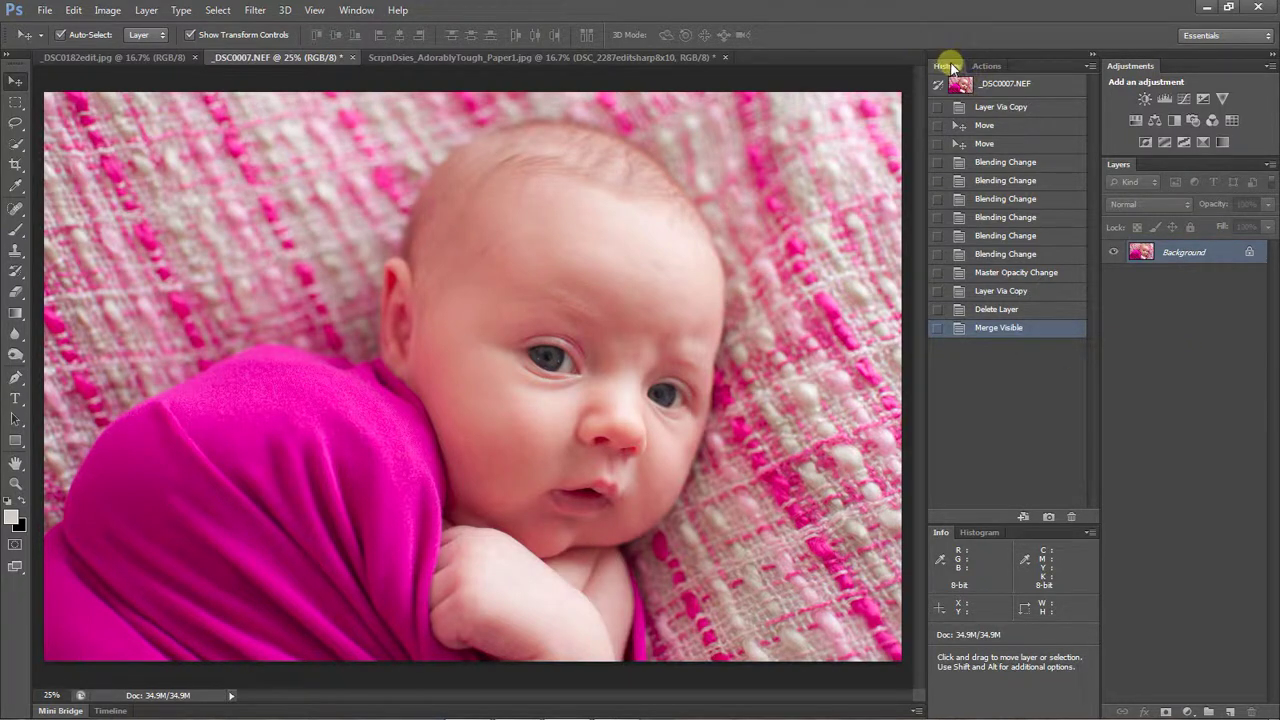
pyautogui.click(996, 312)
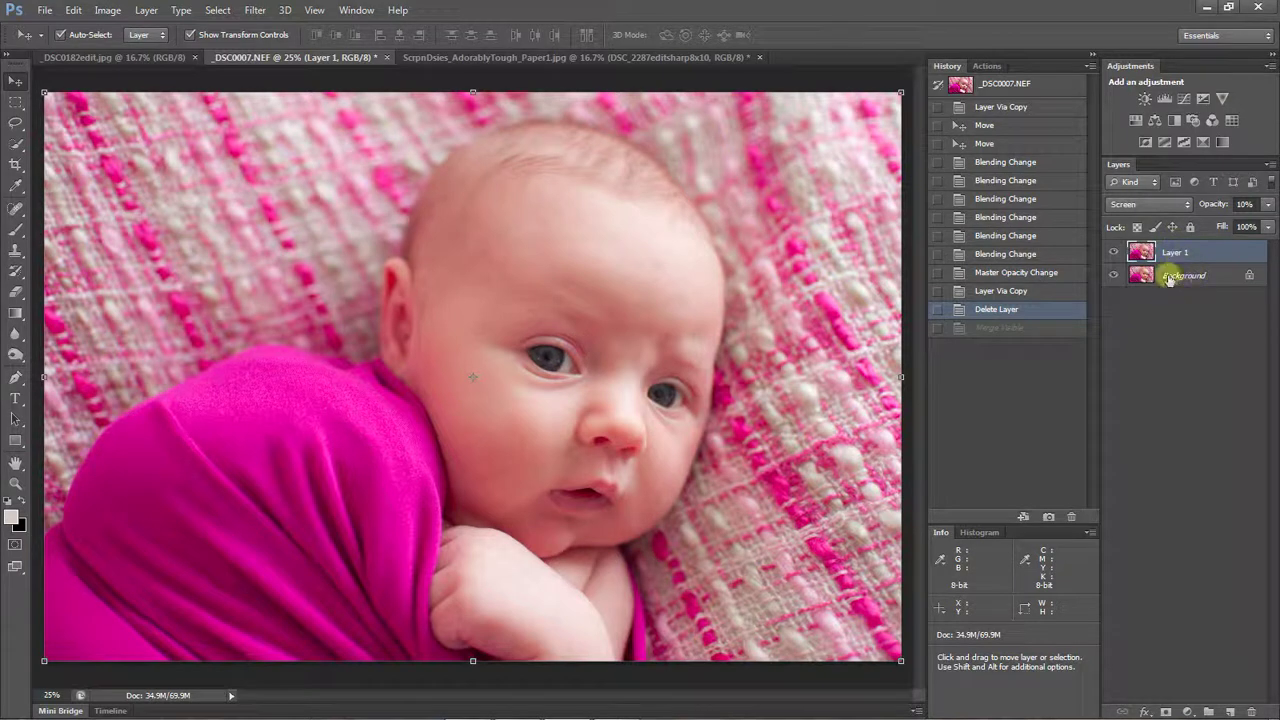
# Merge the visible layers into the Background and duplicate the merged Background onto a new layer
pyautogui.rightClick(1176, 279)
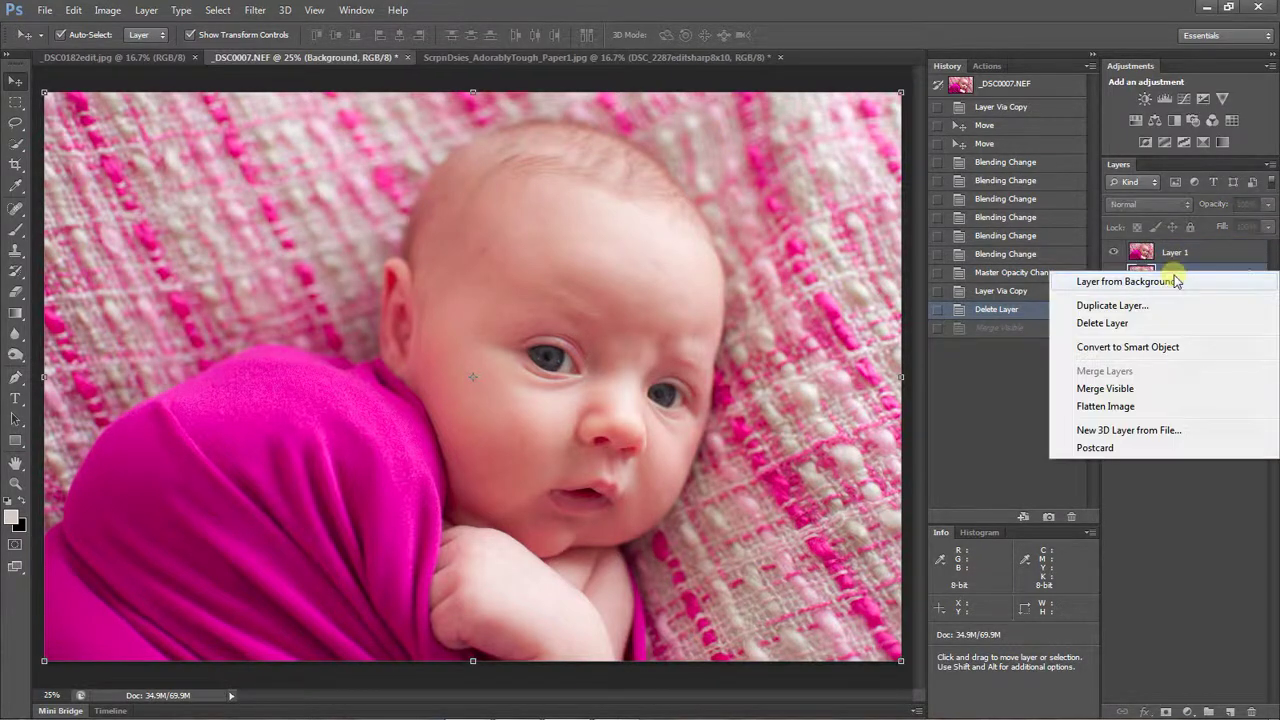
pyautogui.click(1140, 388)
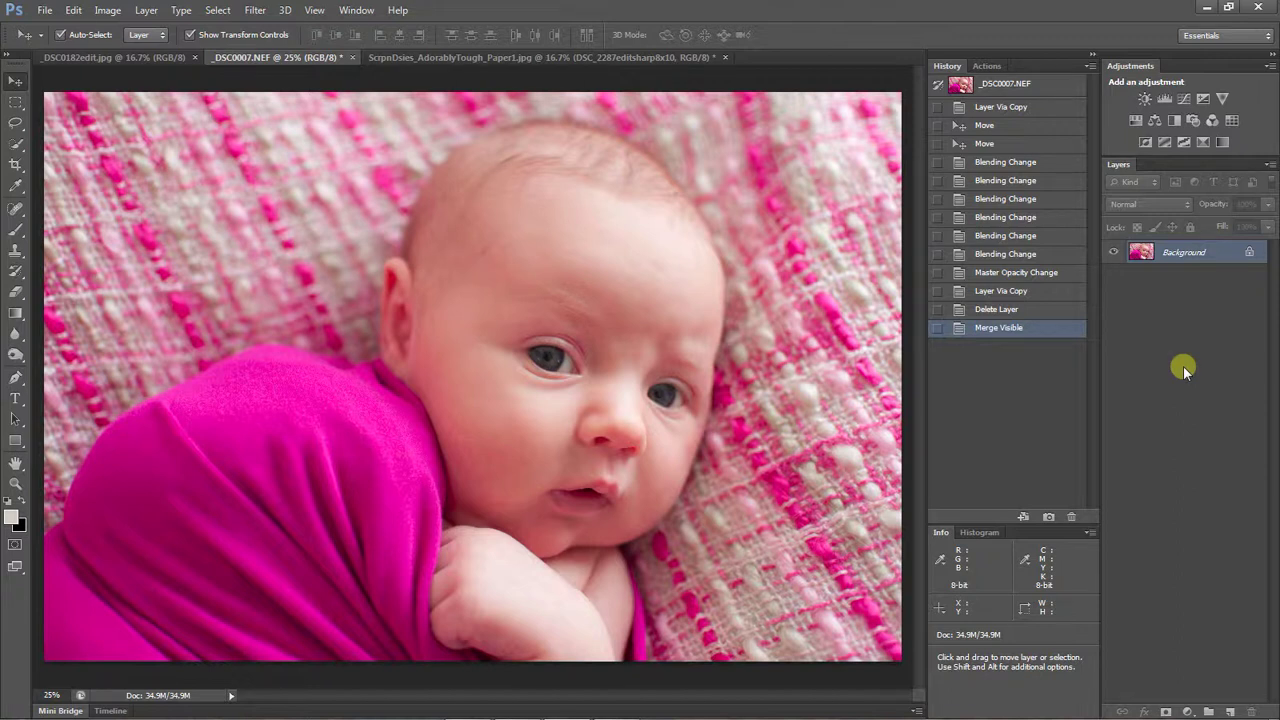
pyautogui.hotkey('ctrl', '+')
pyautogui.hotkey('ctrl', '+')
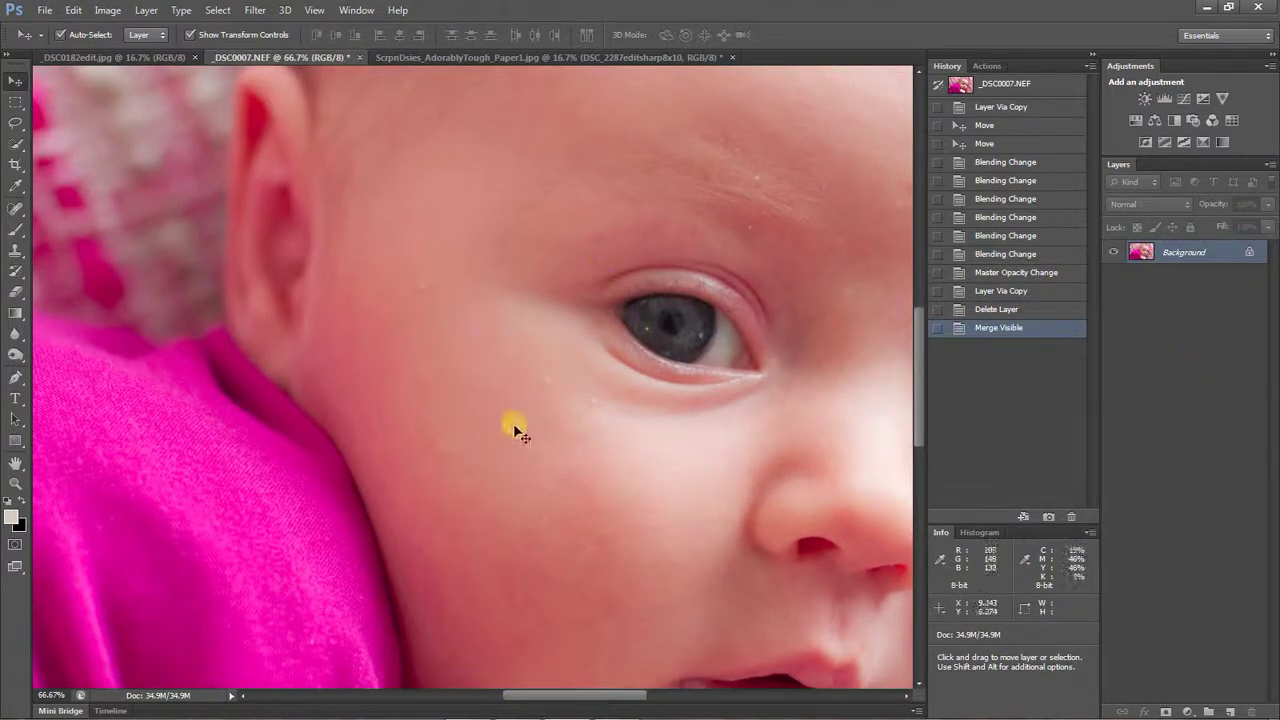
pyautogui.moveTo(523, 695); pyautogui.dragTo(571, 694)
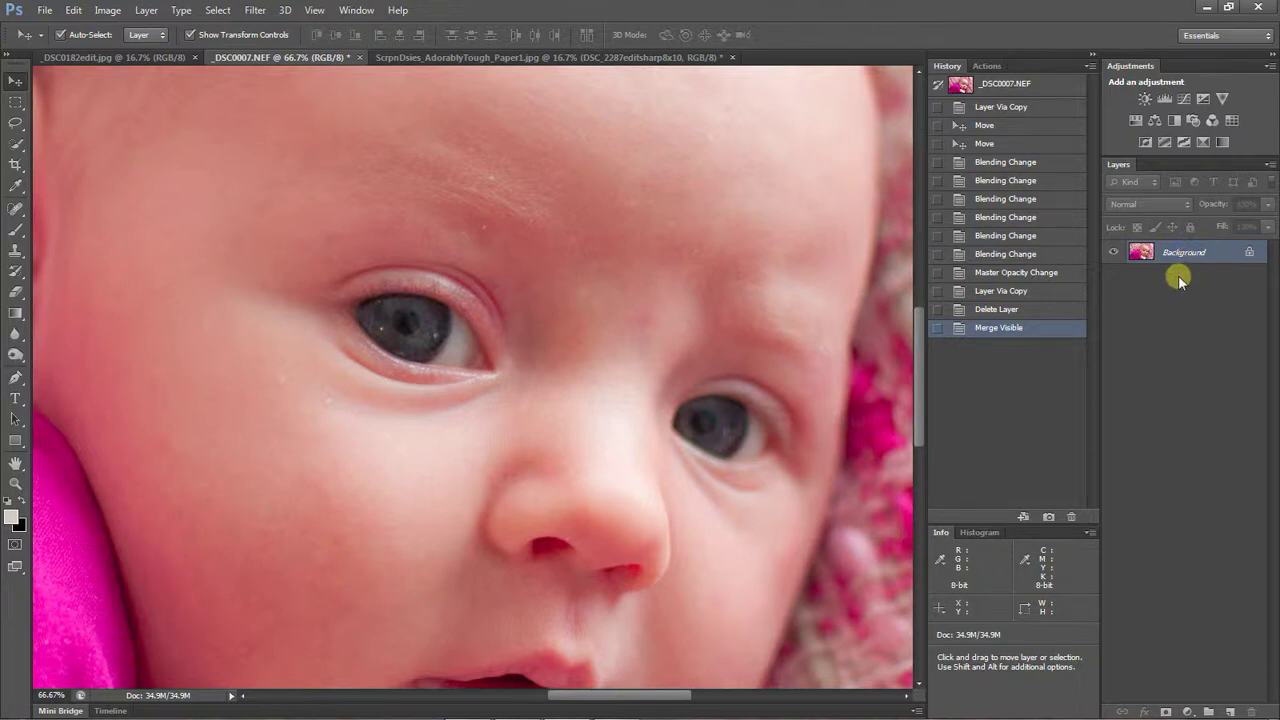
pyautogui.hotkey('ctrl', 'j')
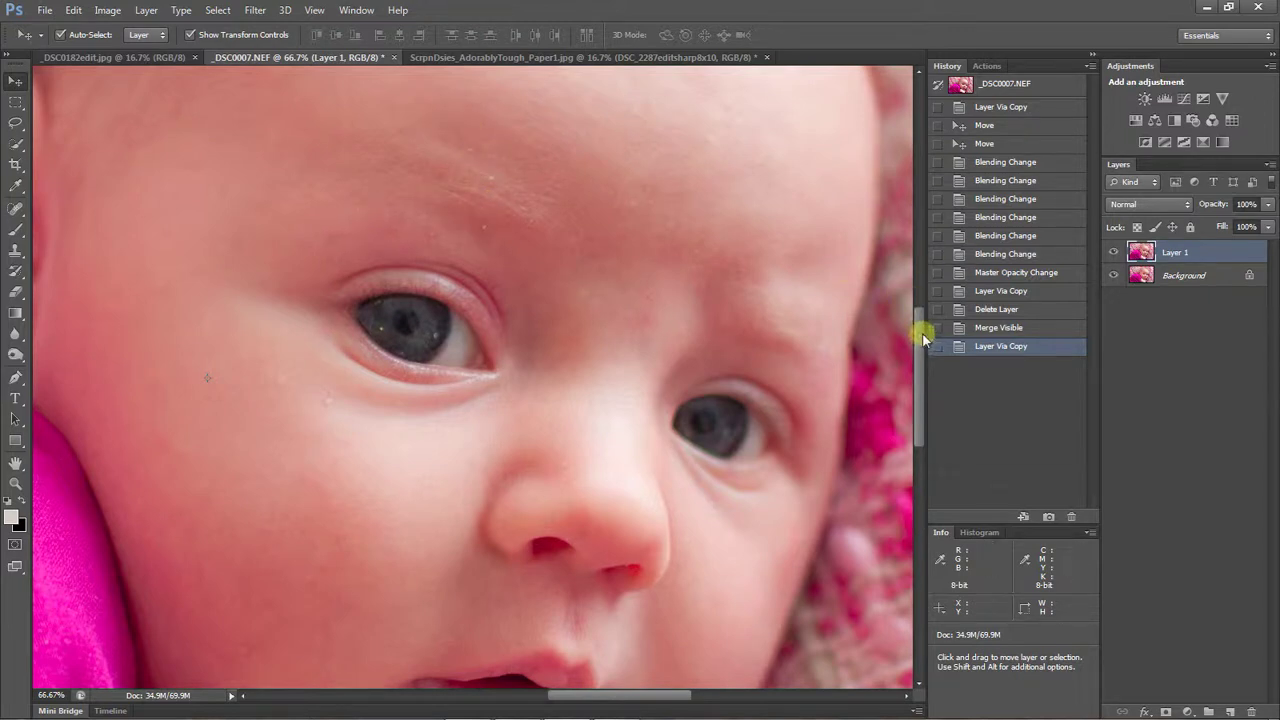
# Choose the Spot Healing Brush in Content-Aware mode and reduce its brush size to 10
pyautogui.moveTo(920, 340); pyautogui.dragTo(920, 322)
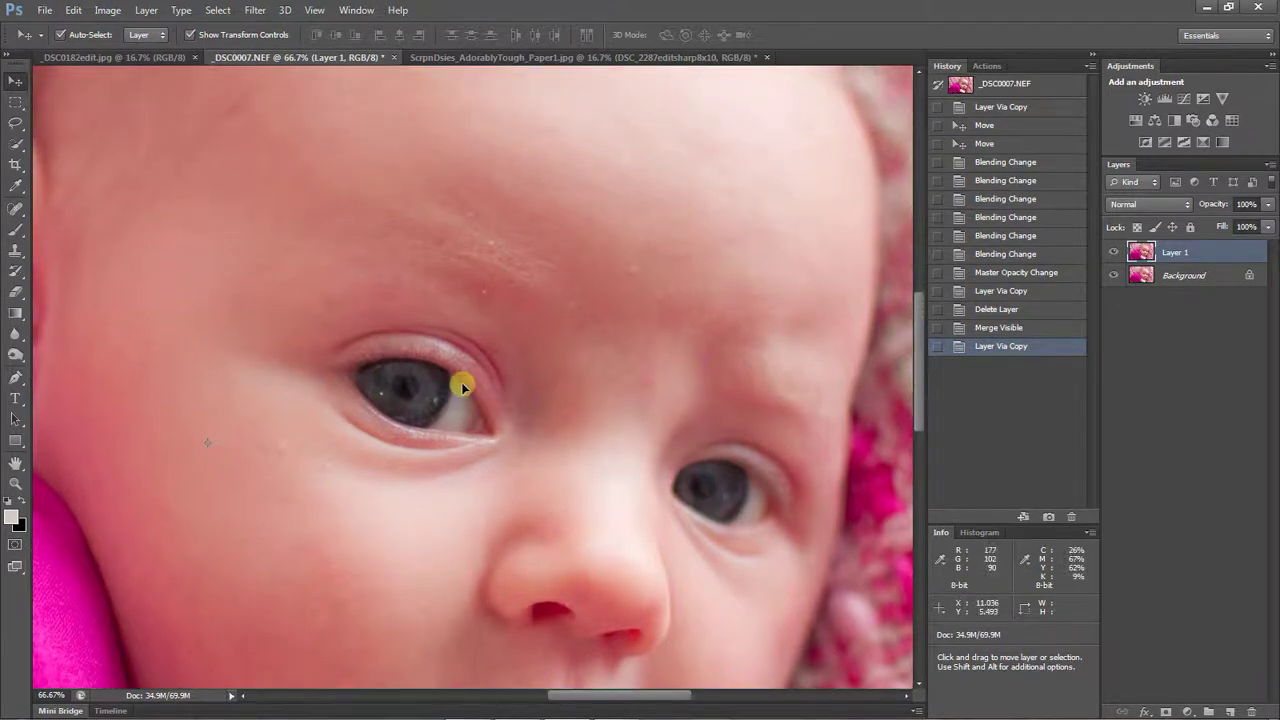
pyautogui.click(15, 208)
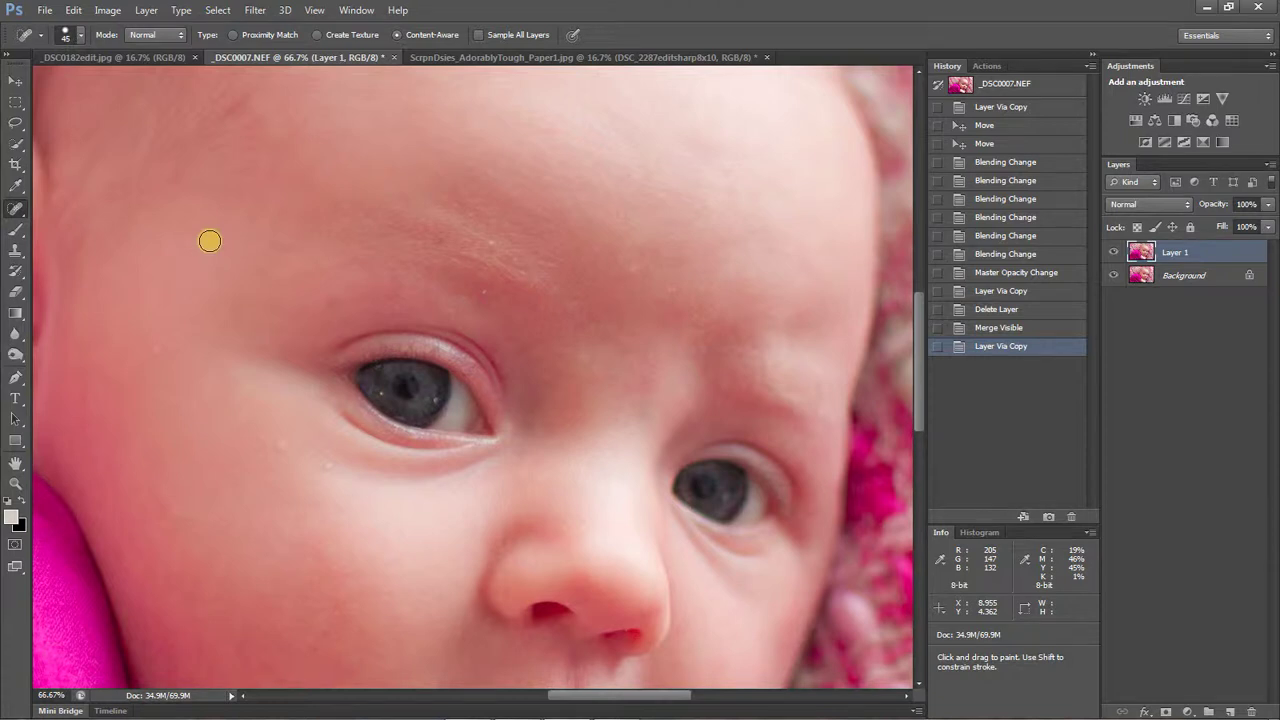
pyautogui.press('[')
pyautogui.press('[')
pyautogui.press('[')
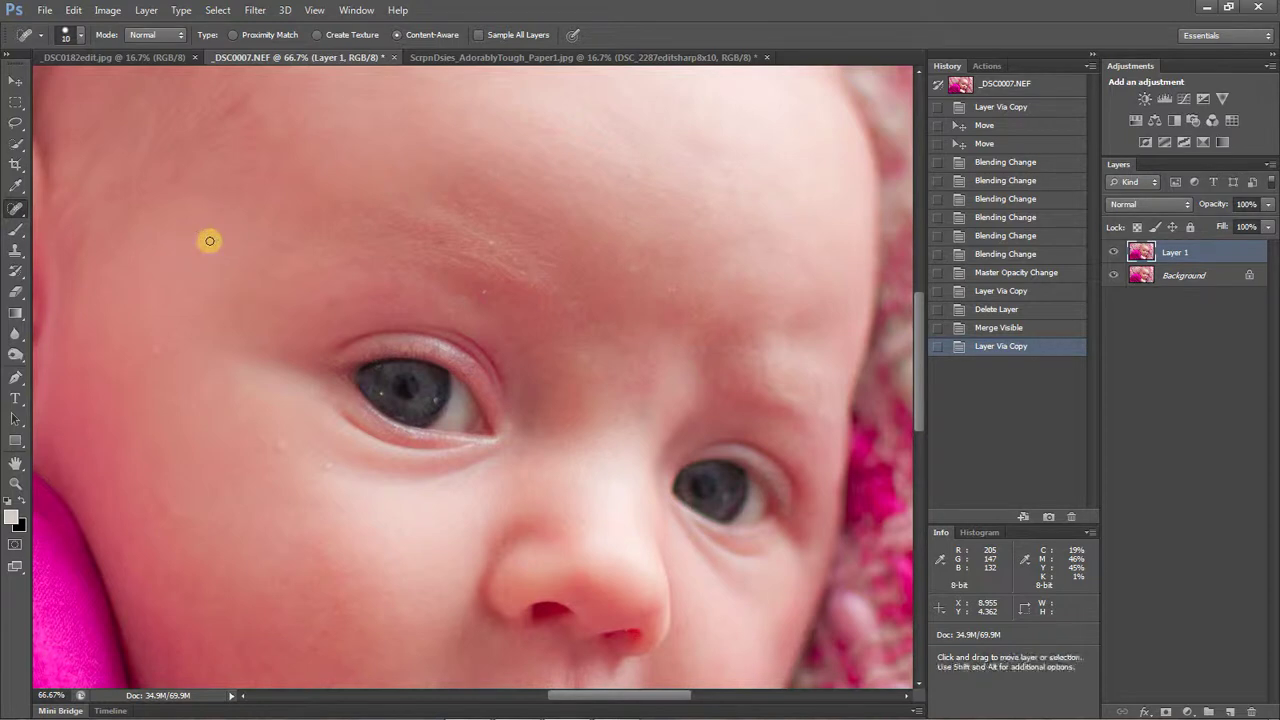
# Heal the white spots on the baby's temple and cheek beside the eye with the Spot Healing Brush at size 20
pyautogui.hotkey('ctrl', '+')
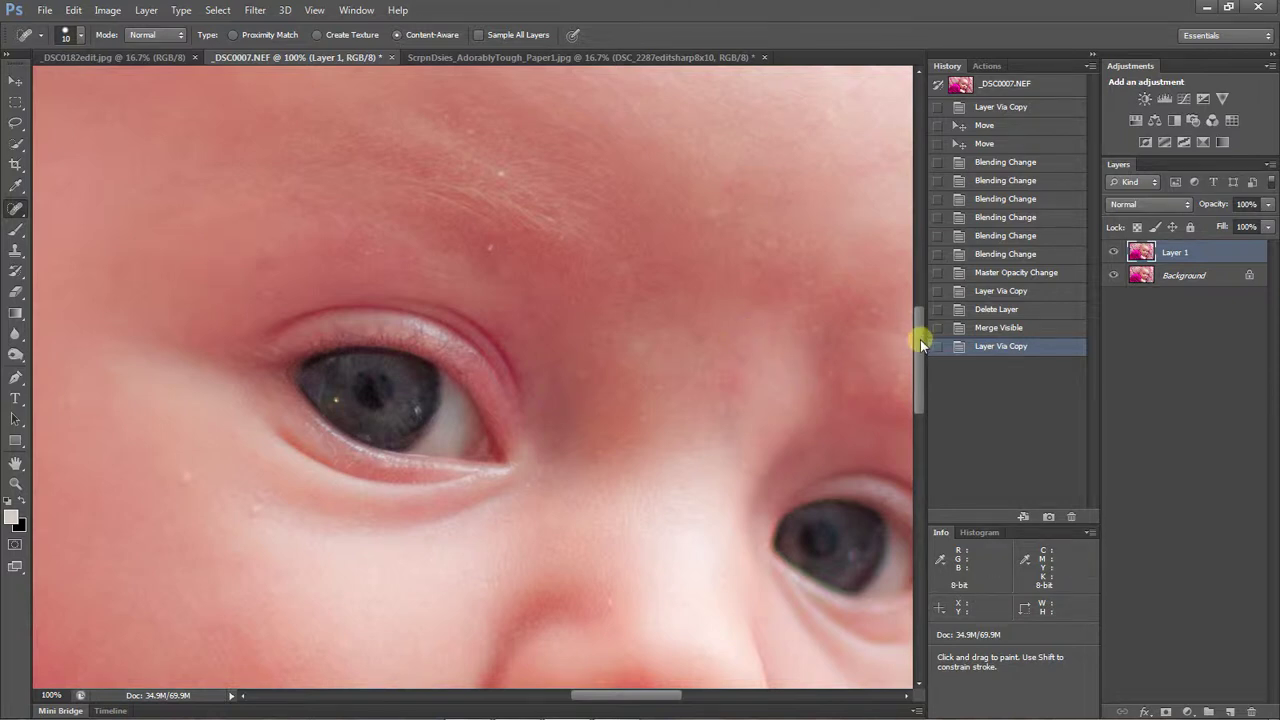
pyautogui.moveTo(920, 341); pyautogui.dragTo(921, 364)
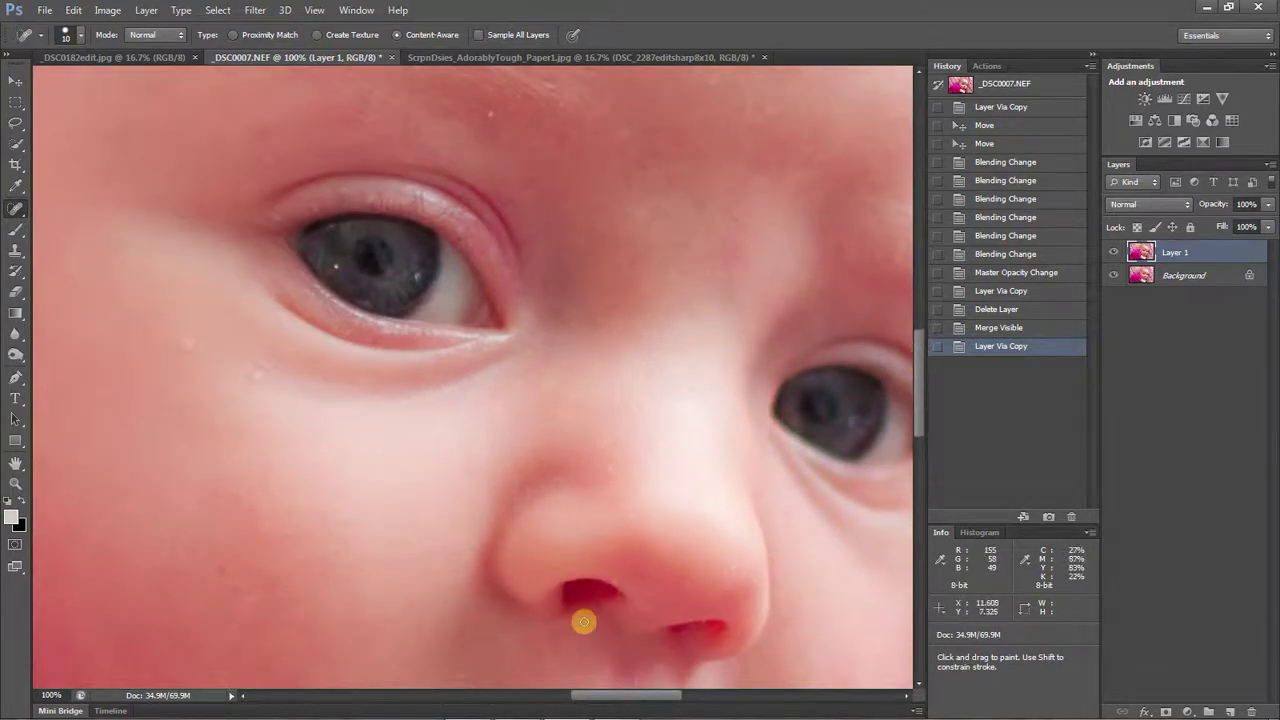
pyautogui.moveTo(593, 698); pyautogui.dragTo(543, 691)
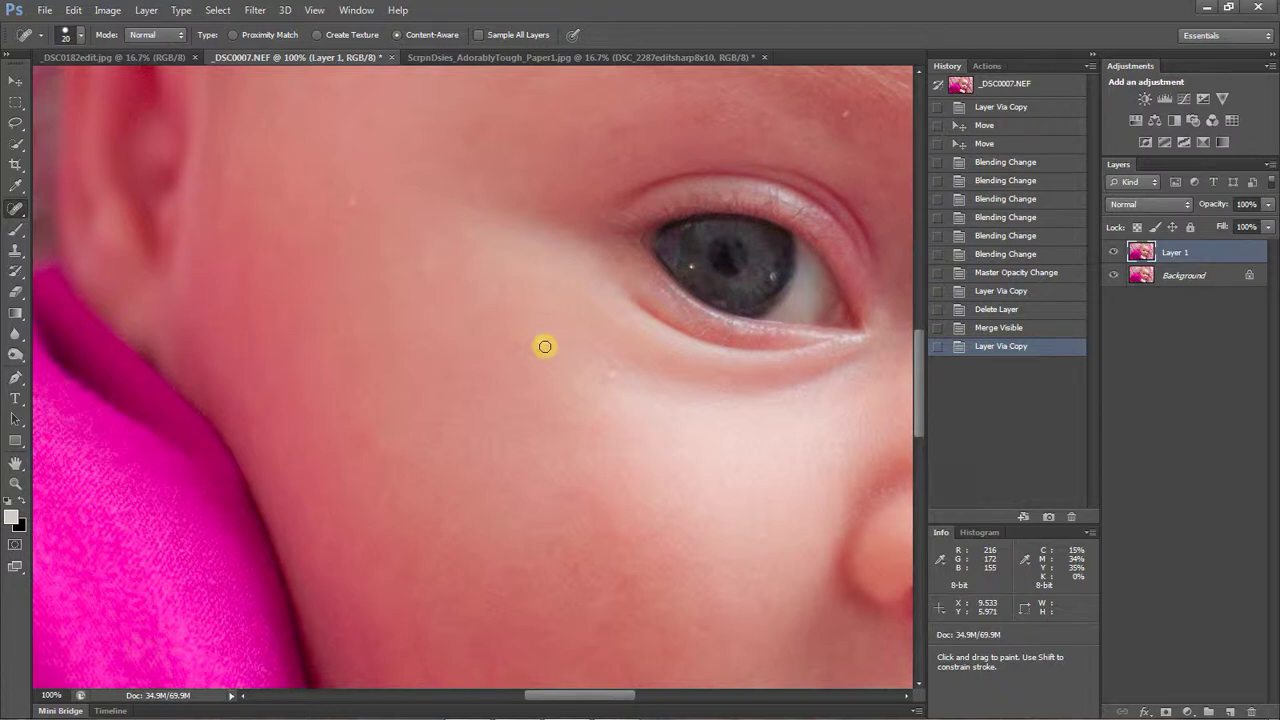
pyautogui.press(']')
pyautogui.press(']')
pyautogui.press('[')
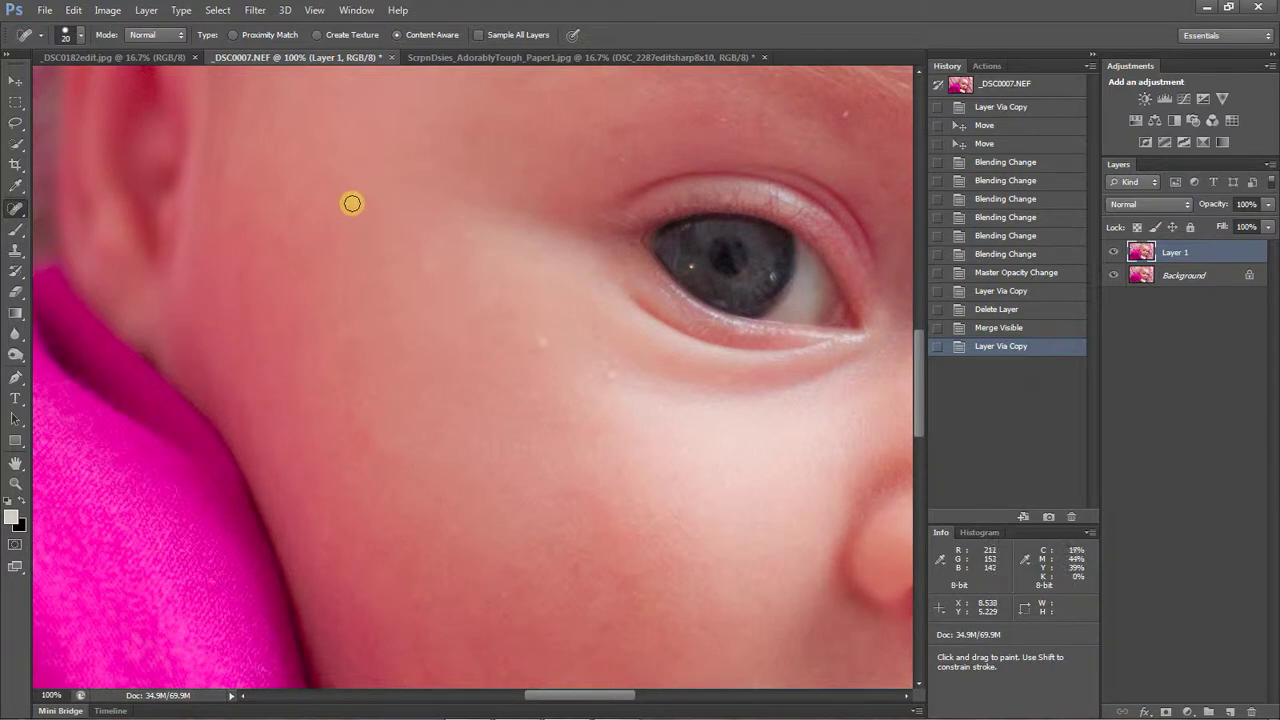
pyautogui.moveTo(351, 205); pyautogui.dragTo(352, 215)
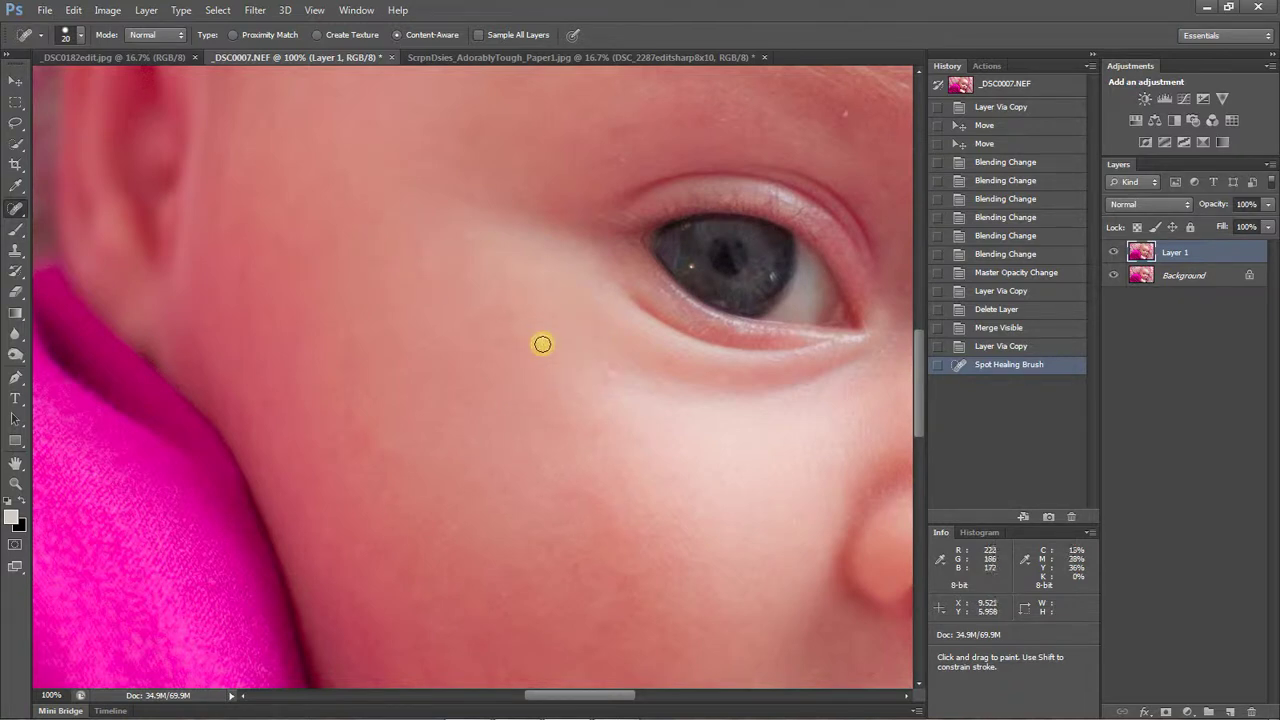
pyautogui.moveTo(542, 344); pyautogui.dragTo(542, 346)
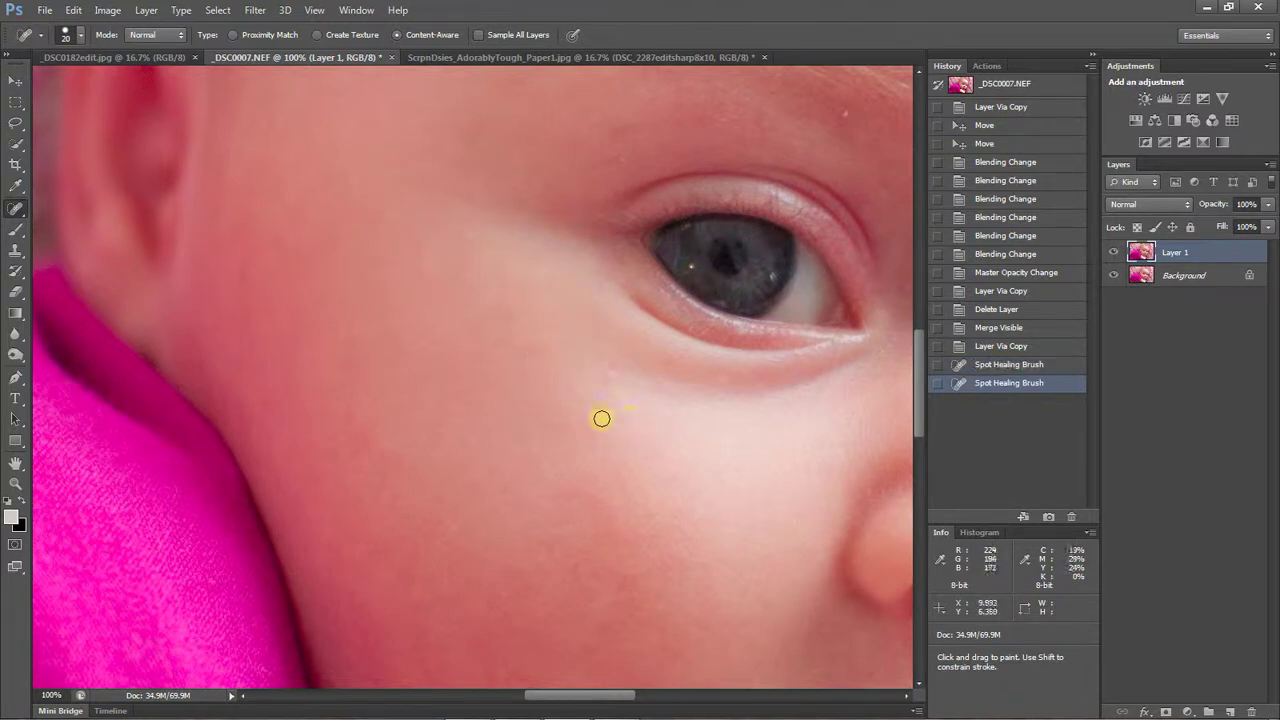
pyautogui.click(611, 374)
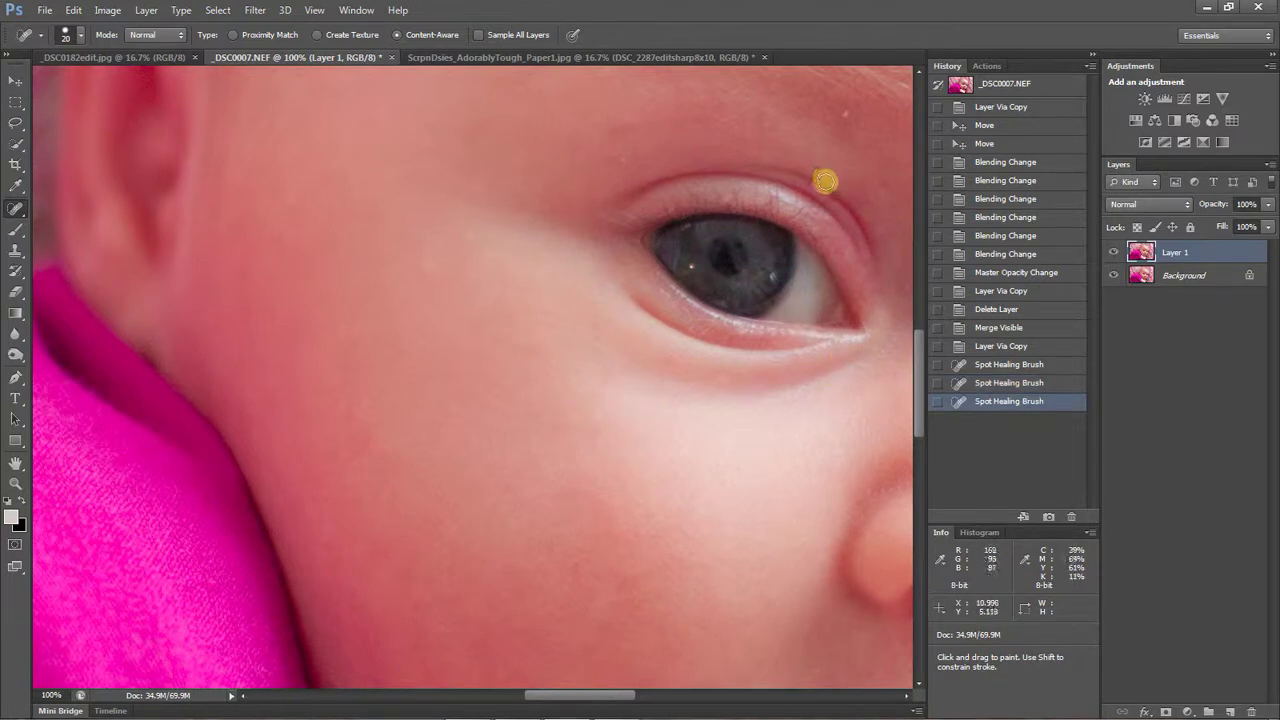
# Reduce the Spot Healing Brush to size 9 and heal the specks above the eye and within the eyebrow
pyautogui.moveTo(917, 368); pyautogui.dragTo(918, 330)
pyautogui.press('[')
pyautogui.press('[')
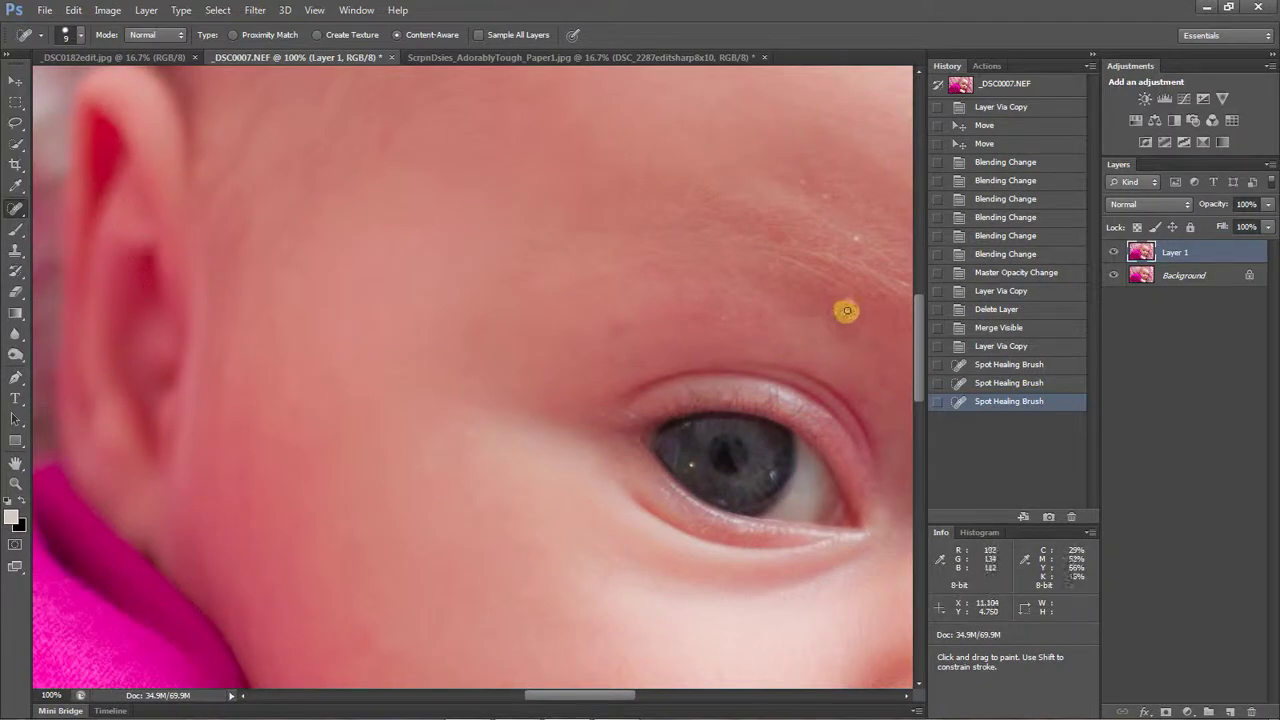
pyautogui.click(845, 312)
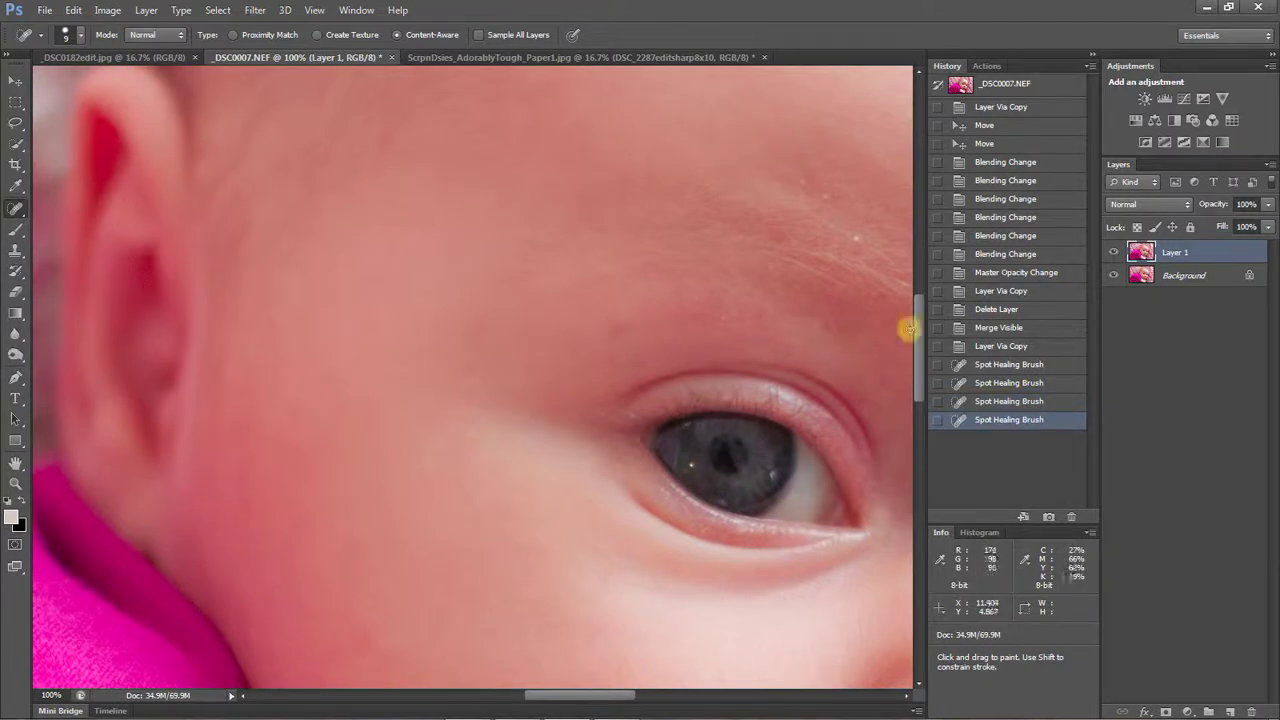
pyautogui.click(855, 239)
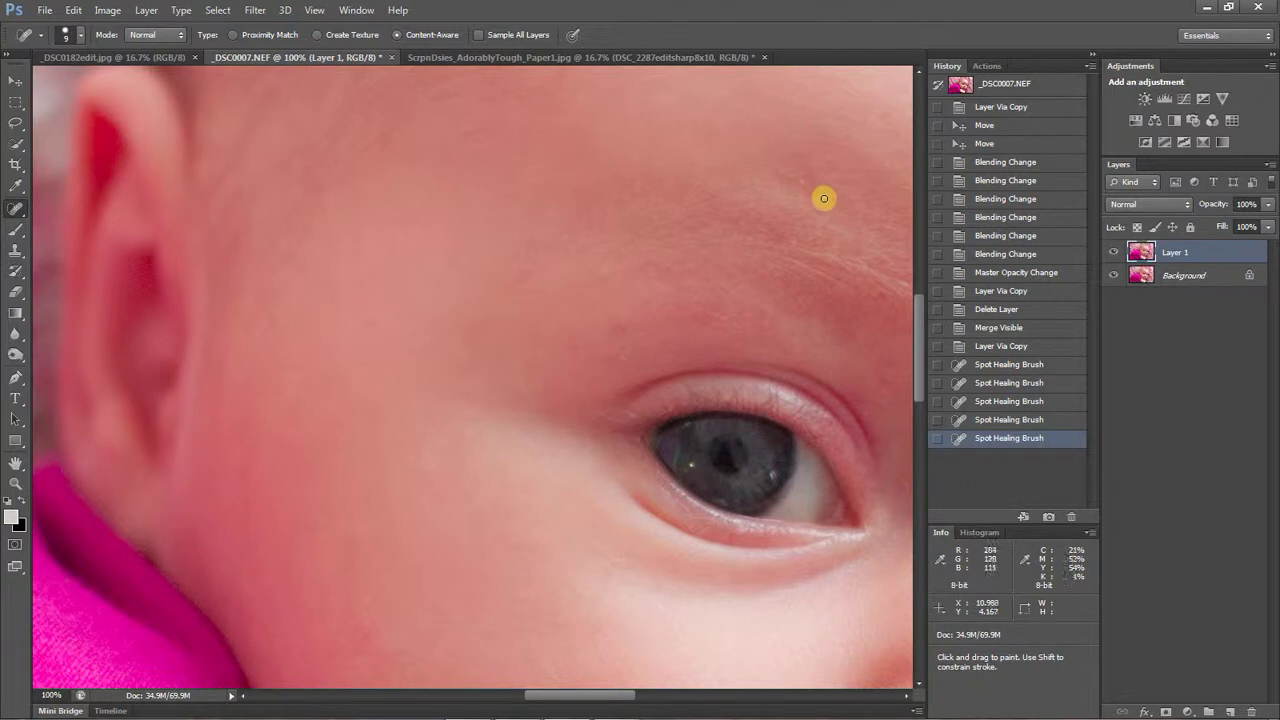
pyautogui.click(823, 197)
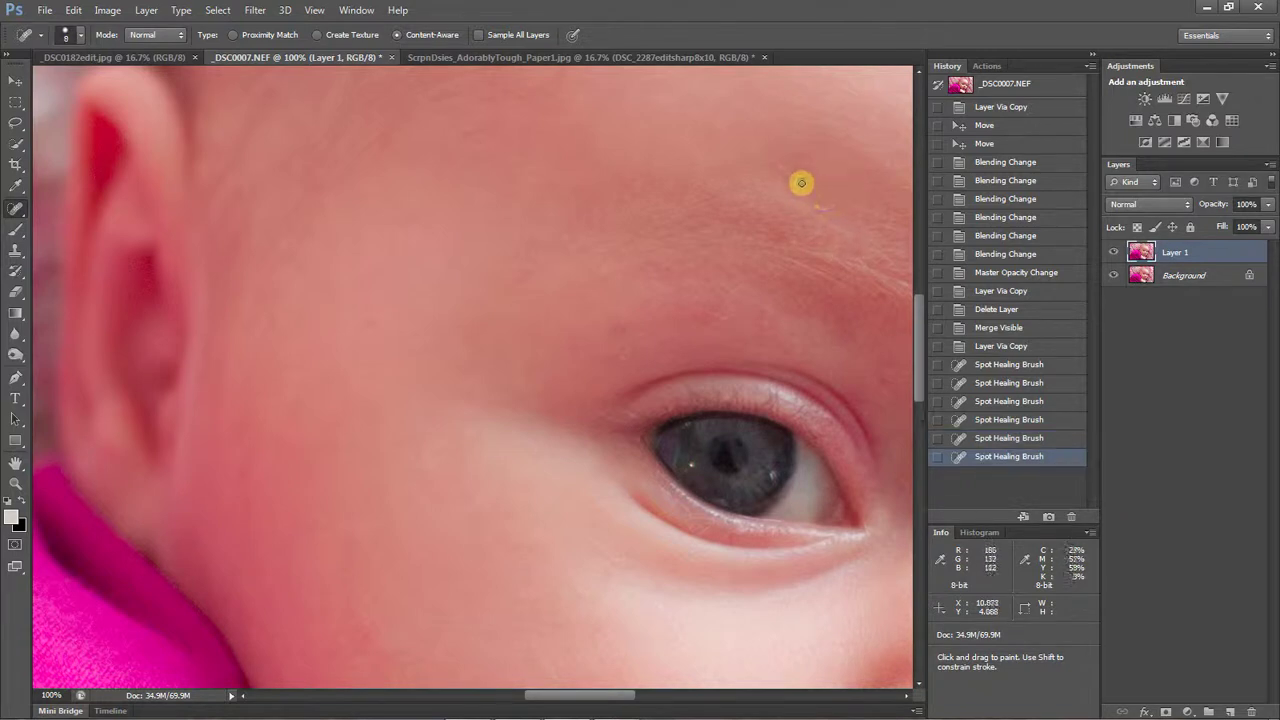
# Heal the remaining small specks along the outer eyebrow and just above the upper eyelid with the size 8 brush
pyautogui.click(801, 192)
pyautogui.click(692, 212)
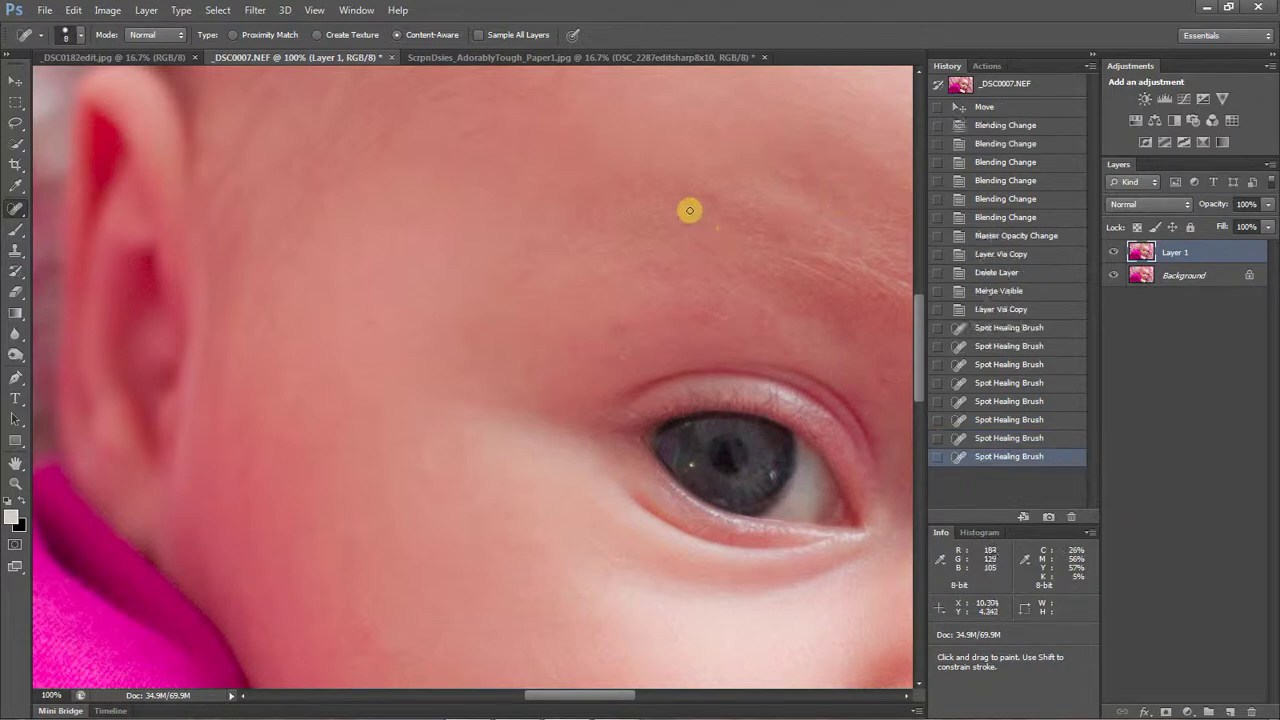
pyautogui.click(673, 201)
pyautogui.click(638, 181)
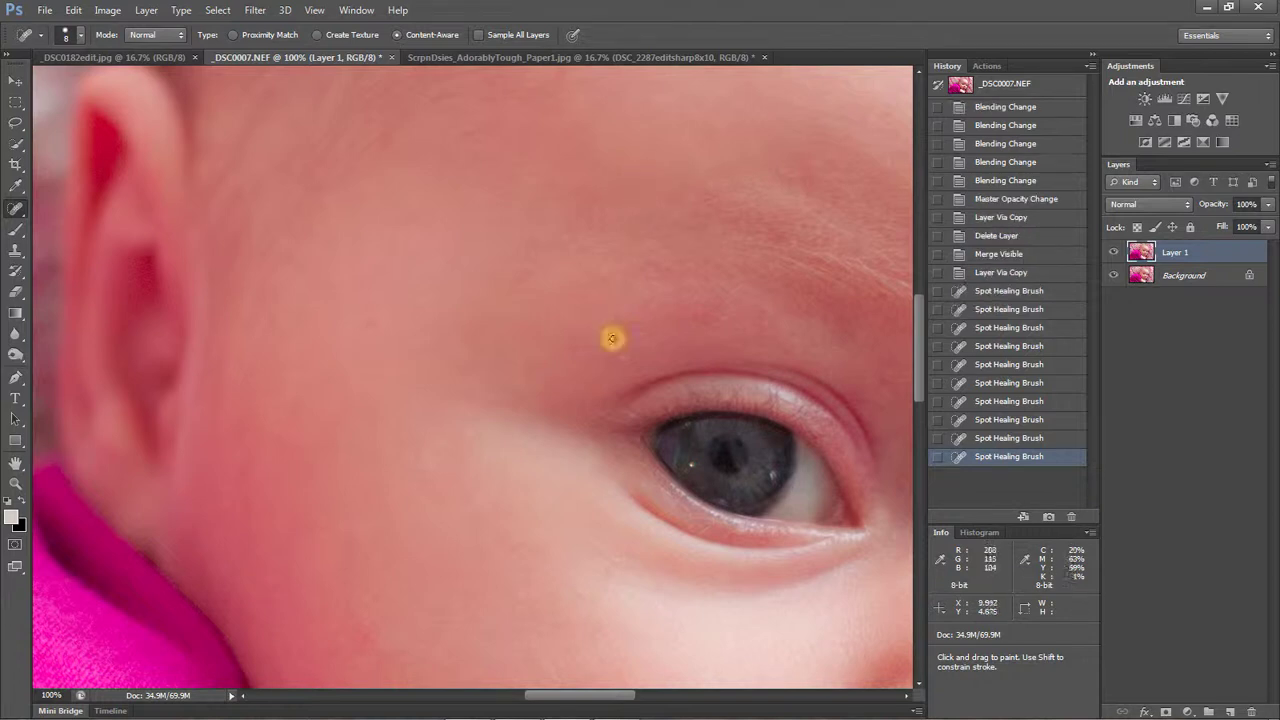
pyautogui.click(729, 345)
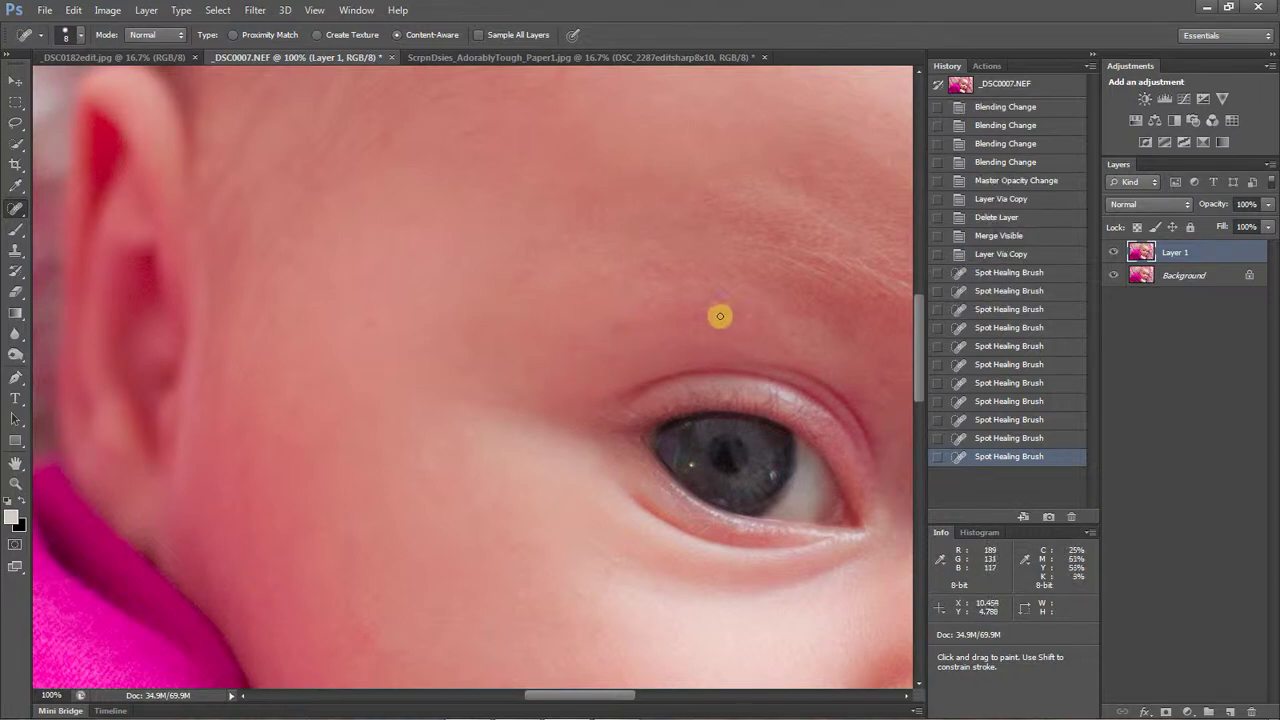
pyautogui.click(729, 317)
pyautogui.click(729, 316)
pyautogui.click(720, 332)
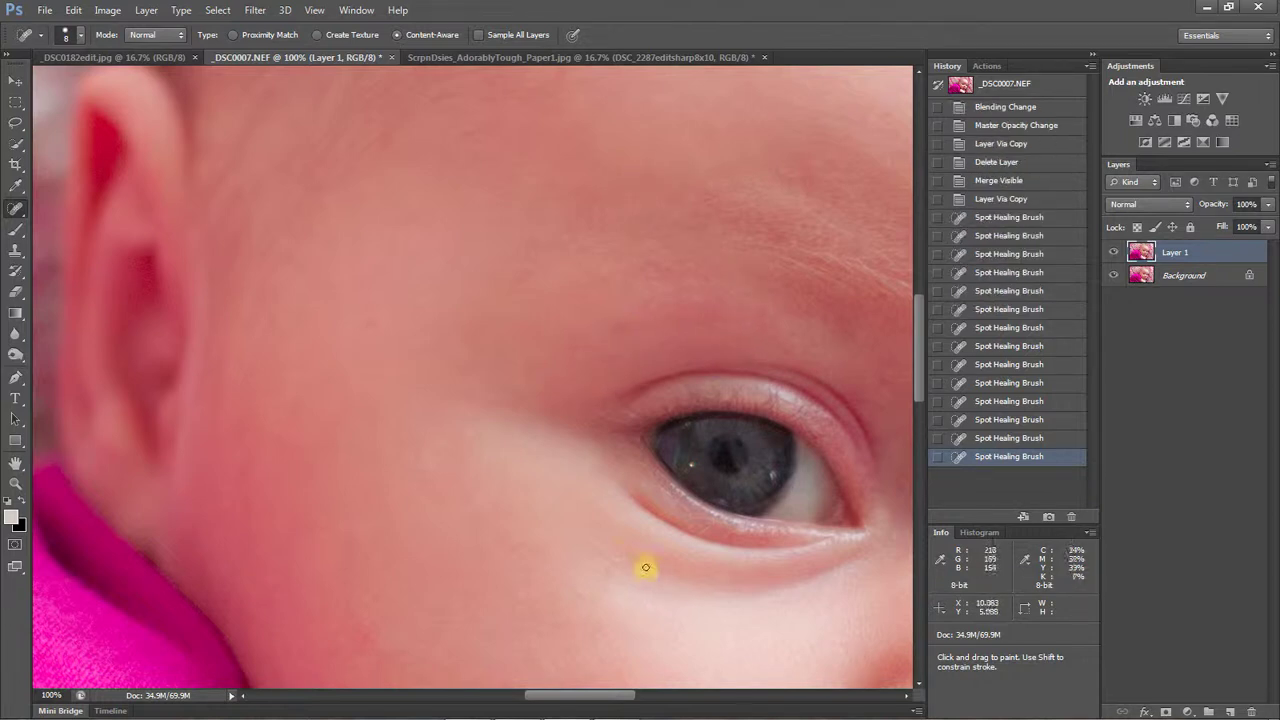
# Enlarge the Spot Healing Brush and heal the mark between the outer end of the eyebrow and the eye
pyautogui.press(']')
pyautogui.press(']')
pyautogui.press(']')
pyautogui.press(']')
pyautogui.press(']')
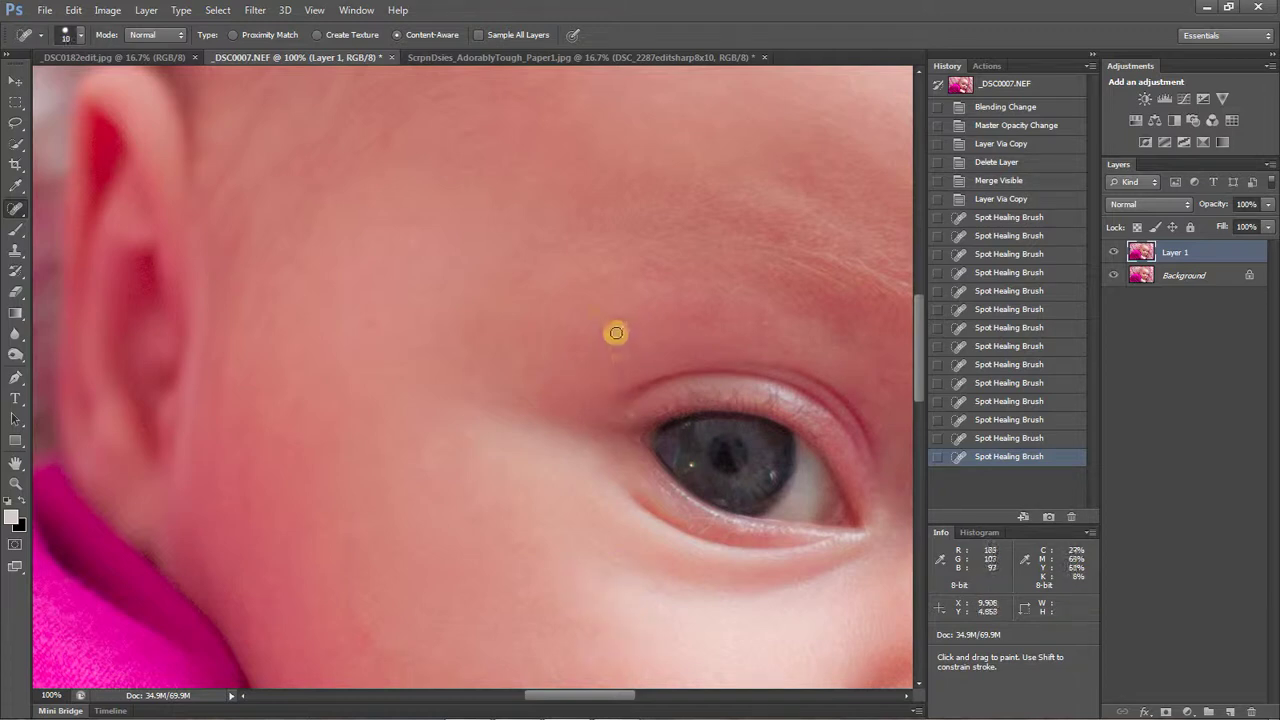
pyautogui.click(616, 328)
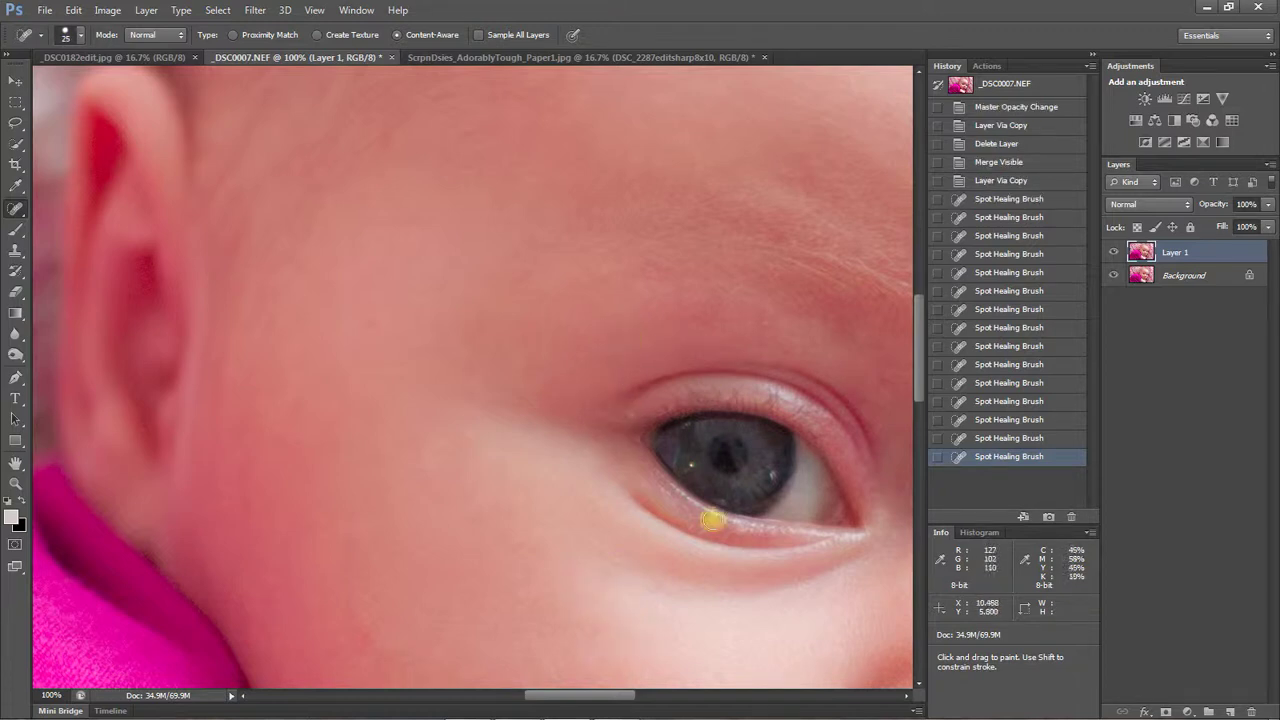
# Heal the blemishes on the forehead between the eyebrows, reducing the Spot Healing Brush to size 10
pyautogui.moveTo(600, 694); pyautogui.dragTo(660, 694)
pyautogui.click(688, 307)
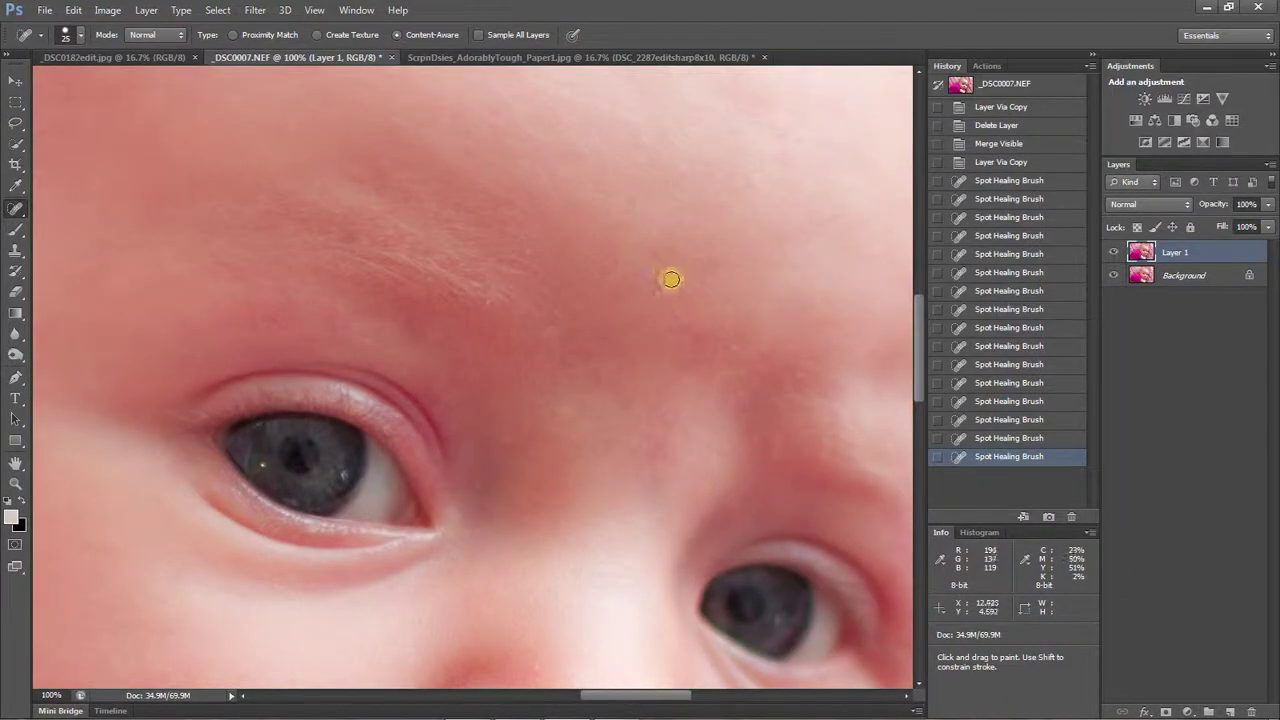
pyautogui.press('[')
pyautogui.press('[')
pyautogui.click(691, 314)
pyautogui.click(694, 306)
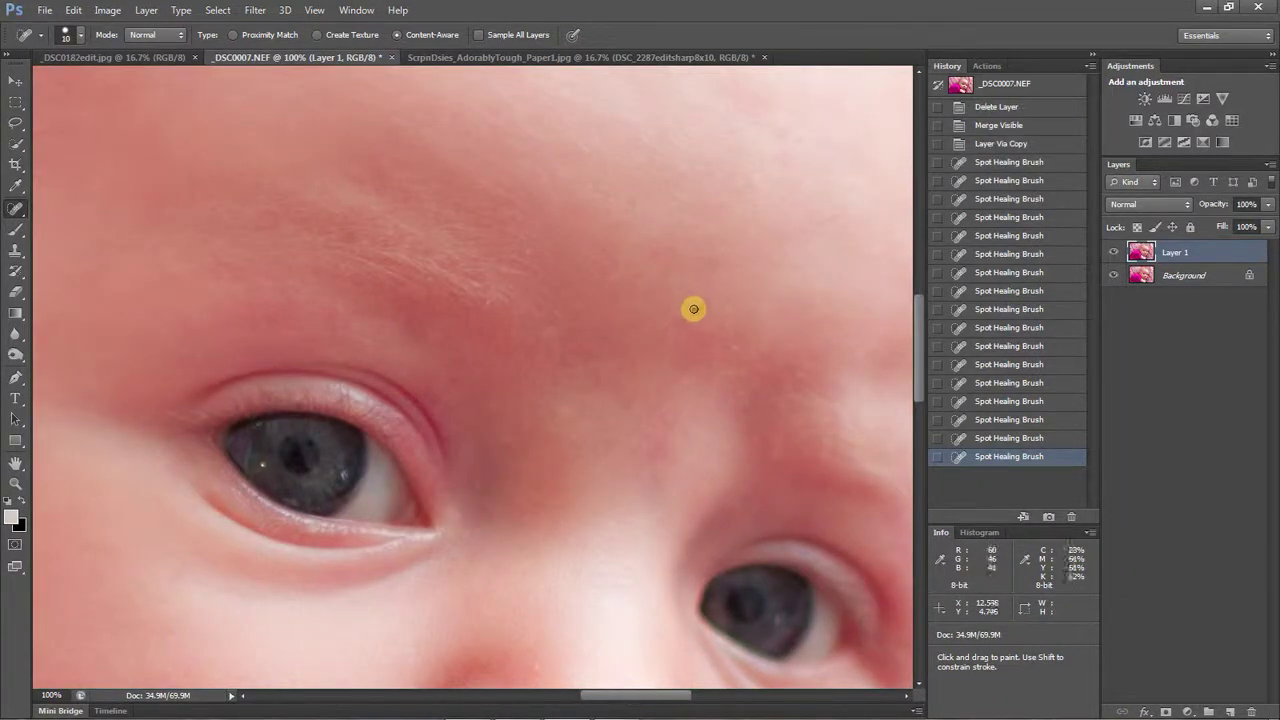
pyautogui.click(683, 327)
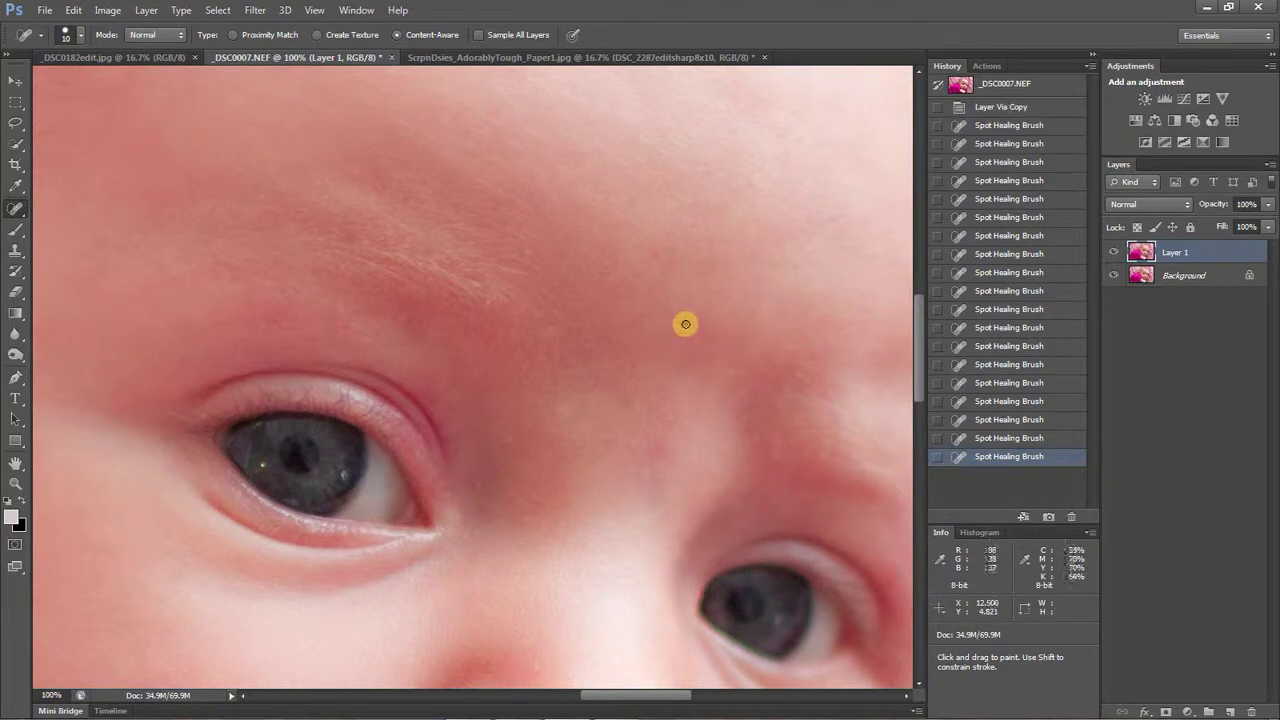
pyautogui.click(698, 313)
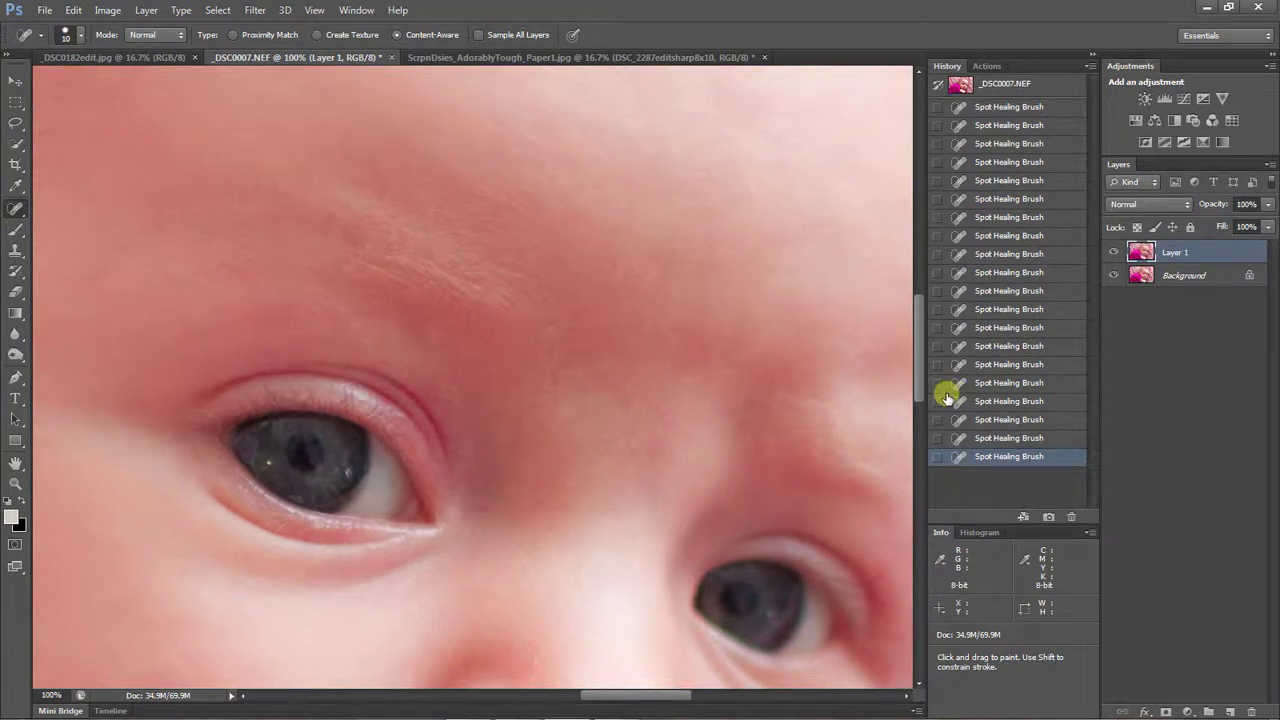
# Hide and reshow Layer 1 twice to compare the retouched skin with the Background photo
pyautogui.hotkey('ctrl', '-')
pyautogui.hotkey('ctrl', '-')
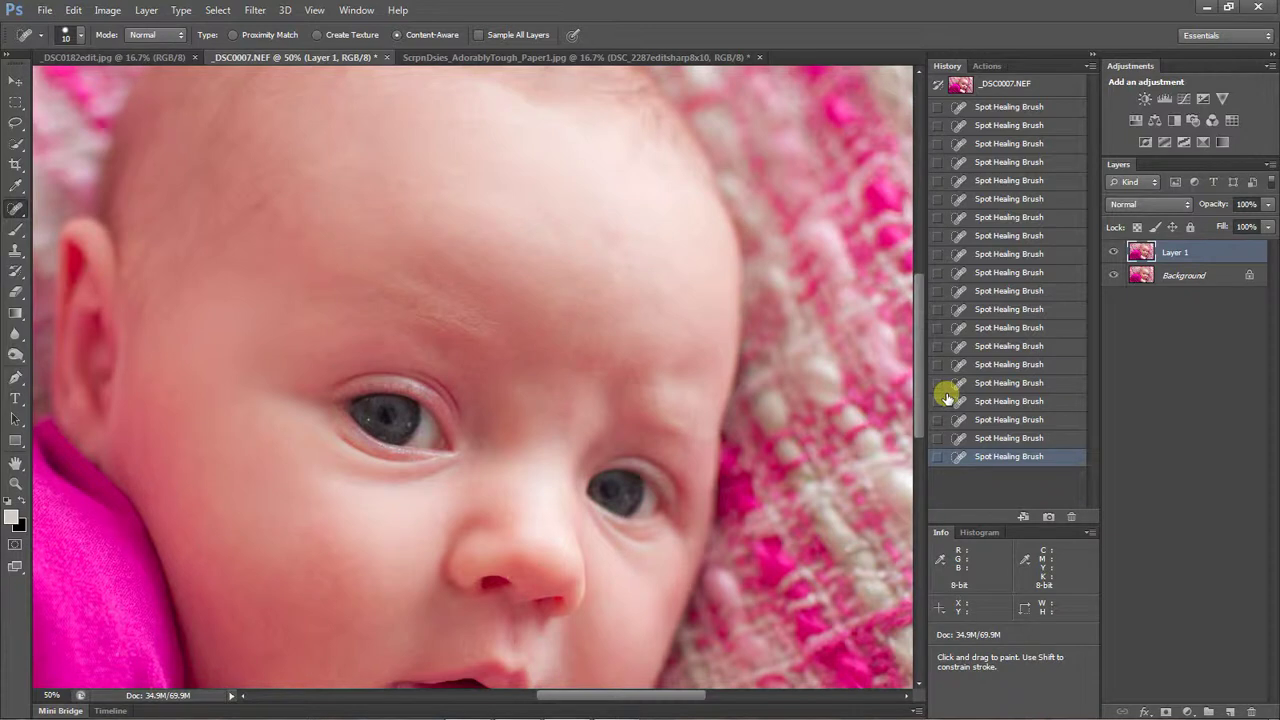
pyautogui.click(1113, 253)
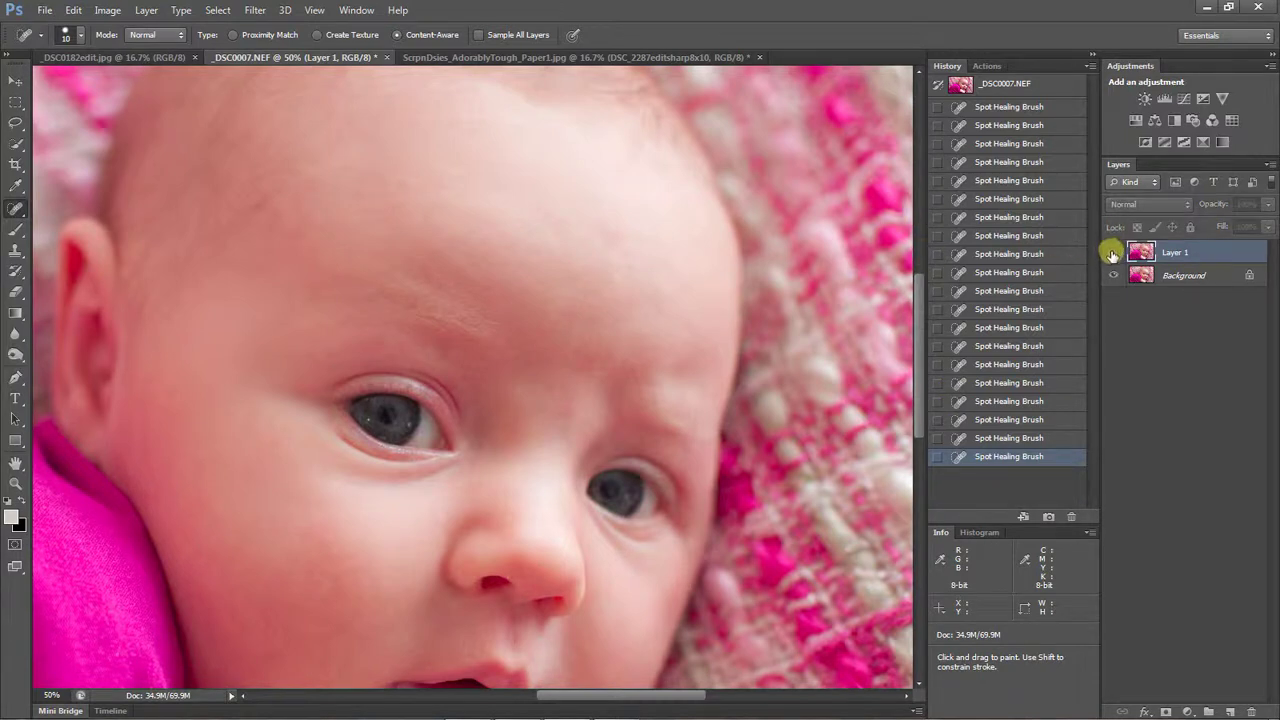
pyautogui.click(1112, 255)
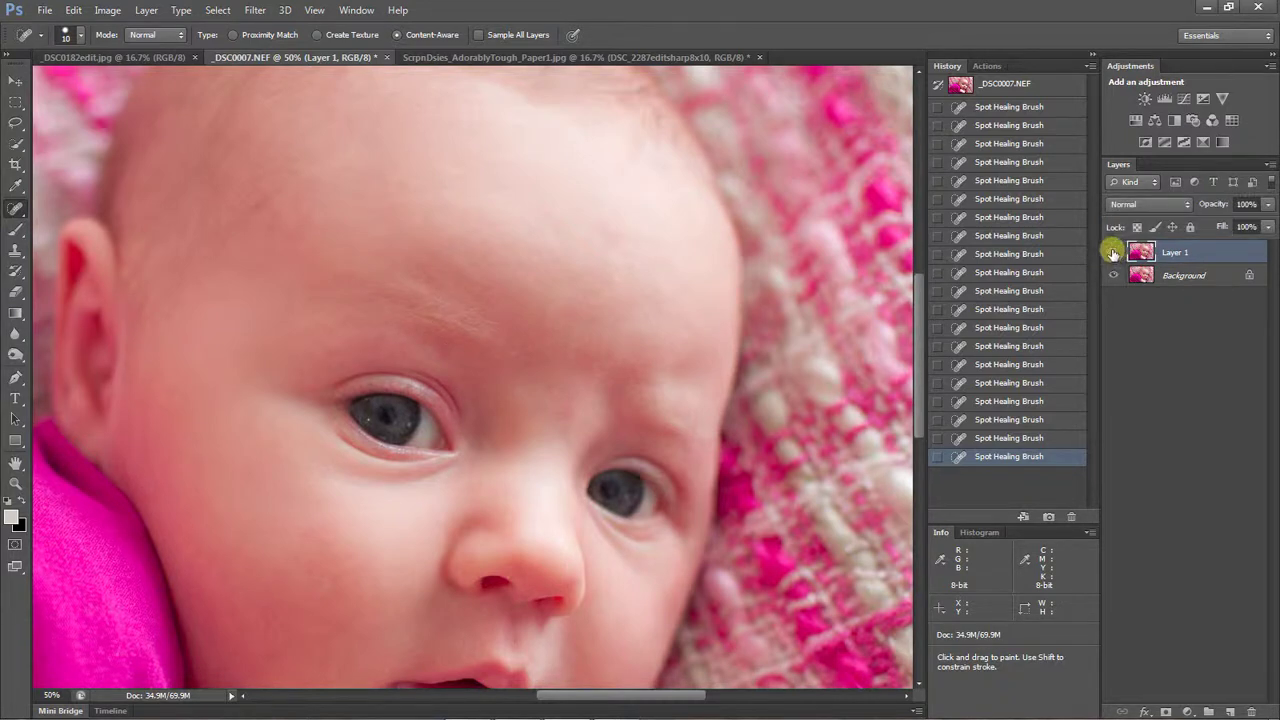
pyautogui.click(1116, 253)
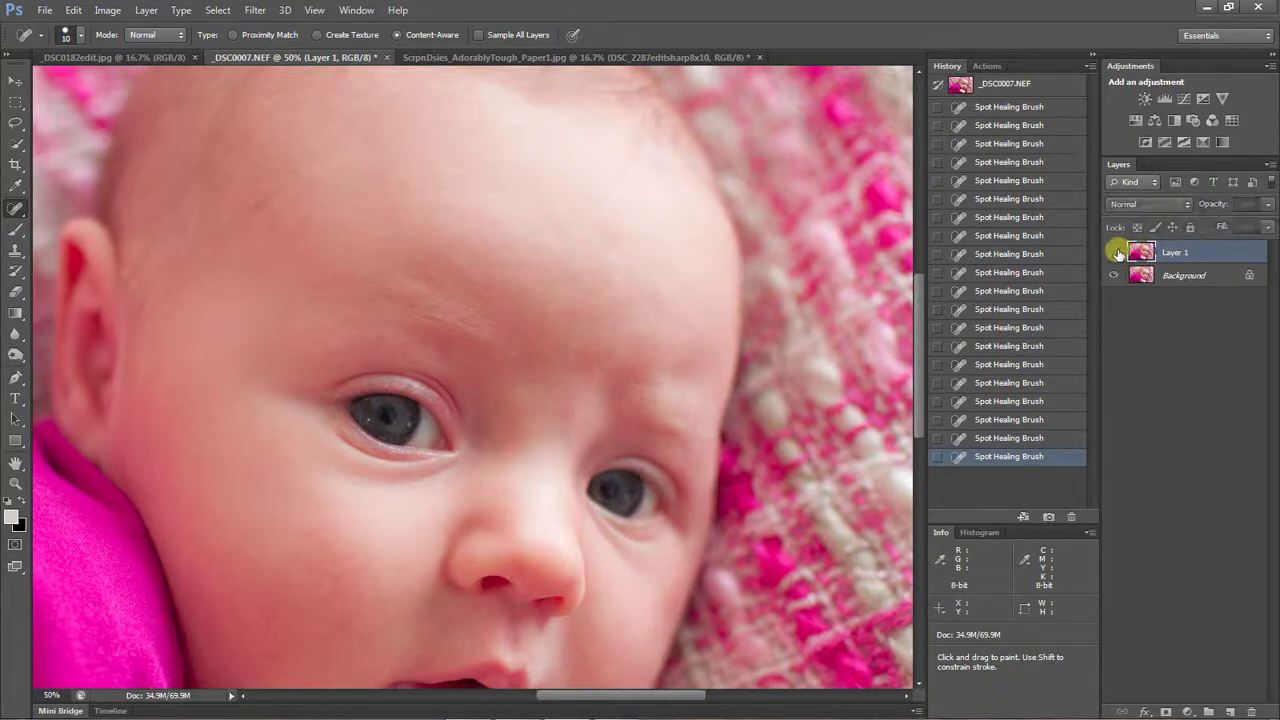
pyautogui.click(1114, 250)
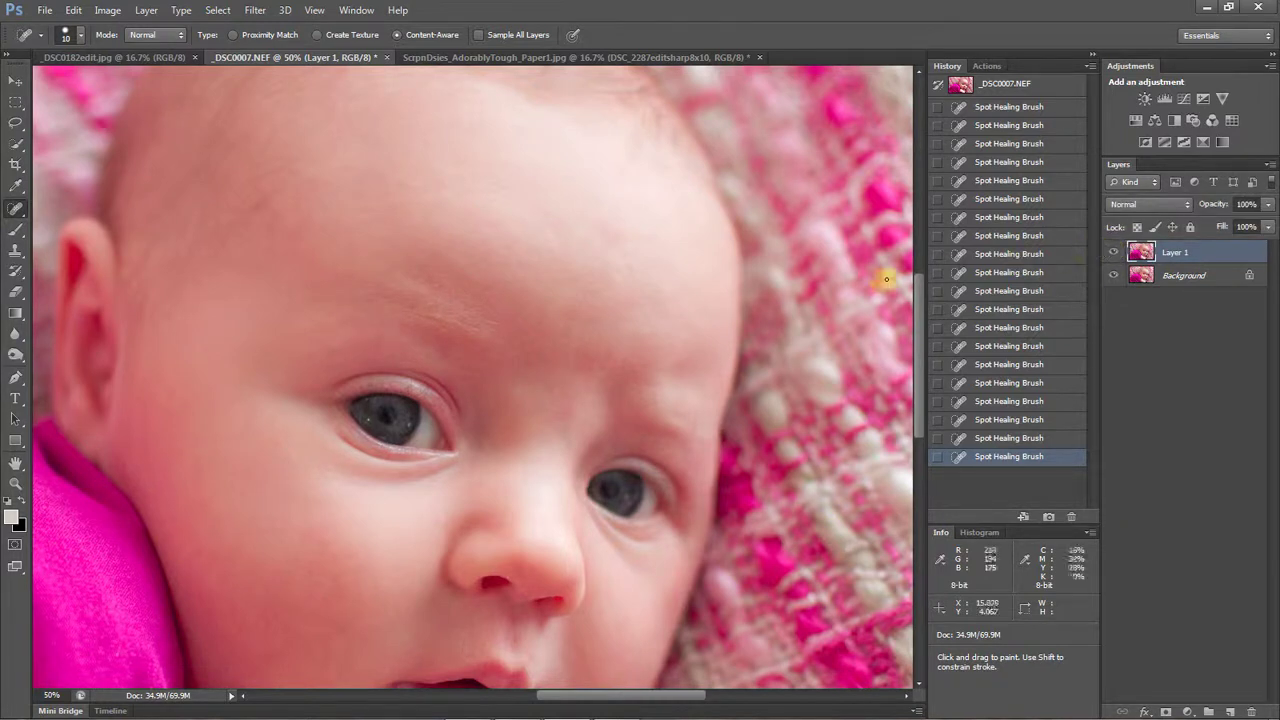
# Merge the retouched Layer 1 into the Background with Merge Visible
pyautogui.moveTo(920, 312); pyautogui.dragTo(914, 337)
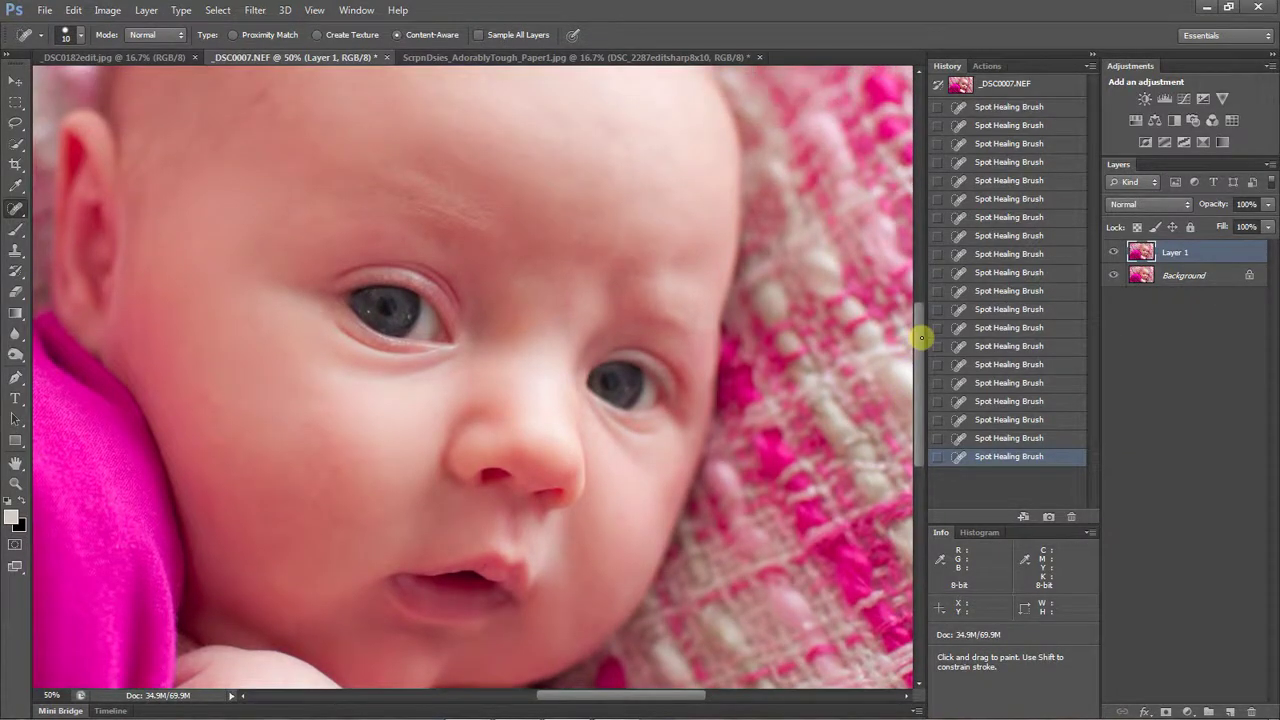
pyautogui.rightClick(1205, 274)
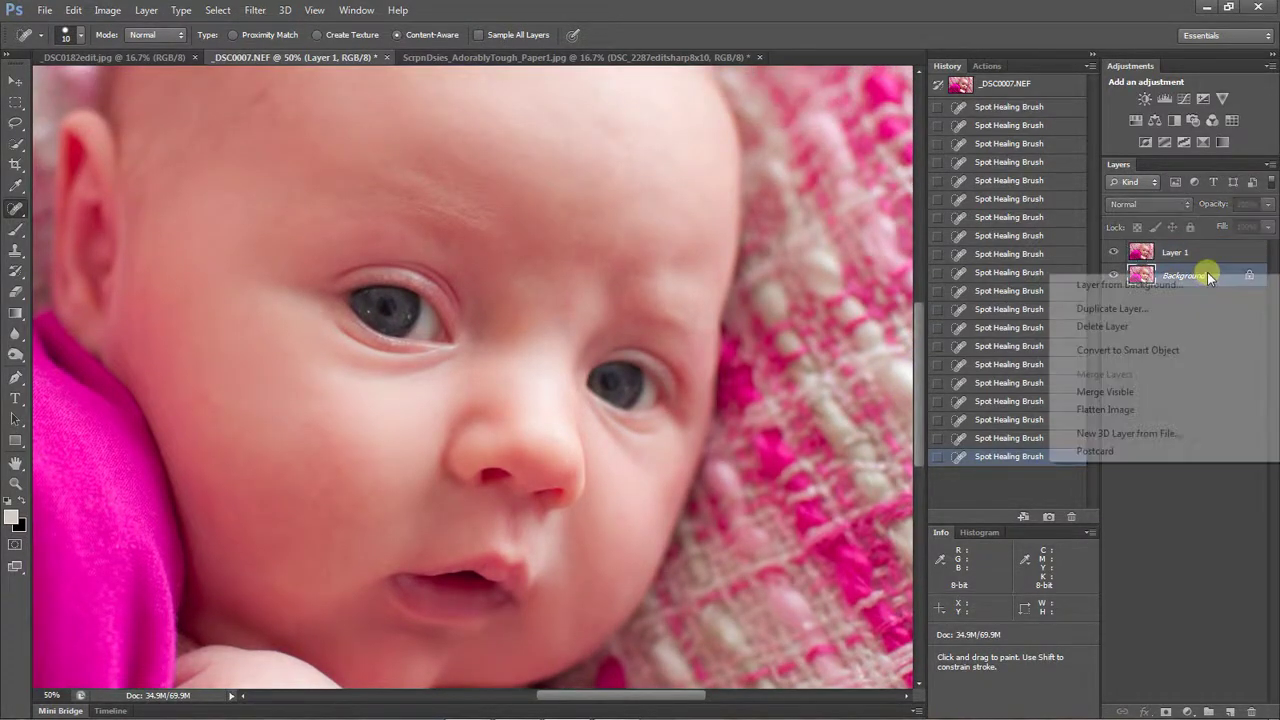
pyautogui.click(1147, 394)
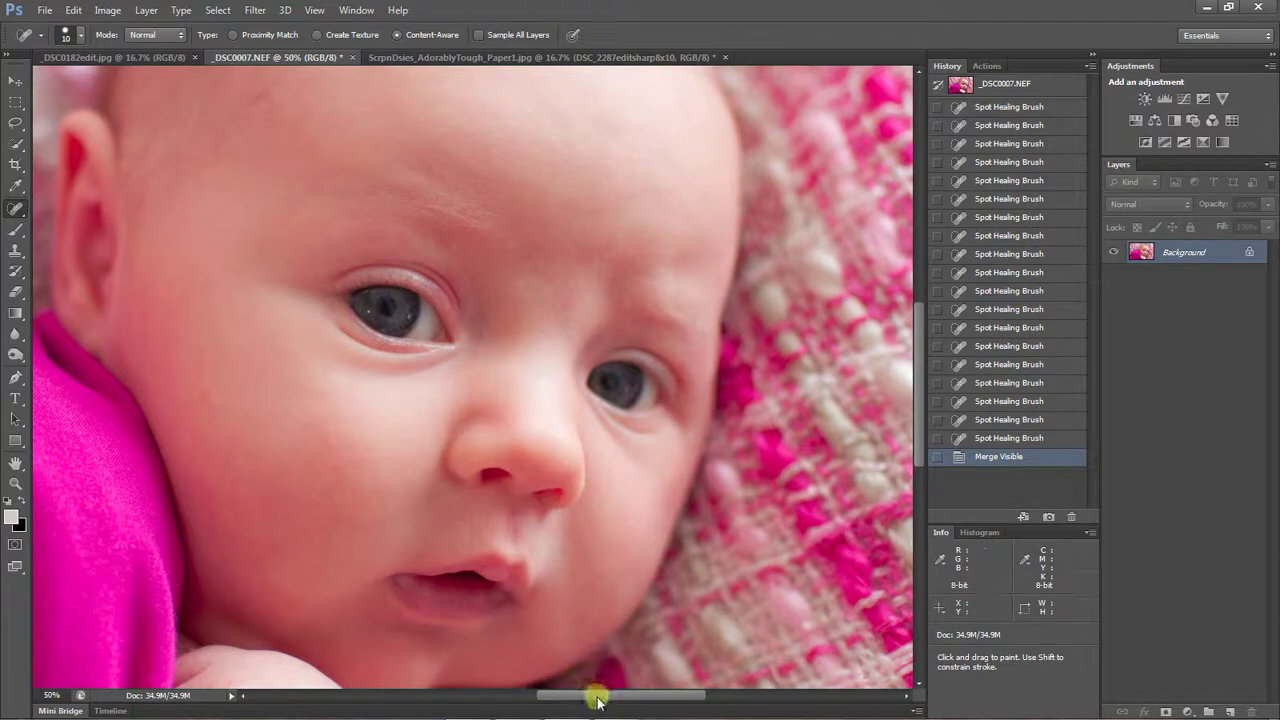
# Switch from the Spot Healing Brush to the Clone Stamp tool and look over the baby's head and face
pyautogui.moveTo(589, 694)
pyautogui.mouseDown()
pyautogui.moveTo(540, 708)
pyautogui.moveTo(583, 703)
pyautogui.mouseUp()
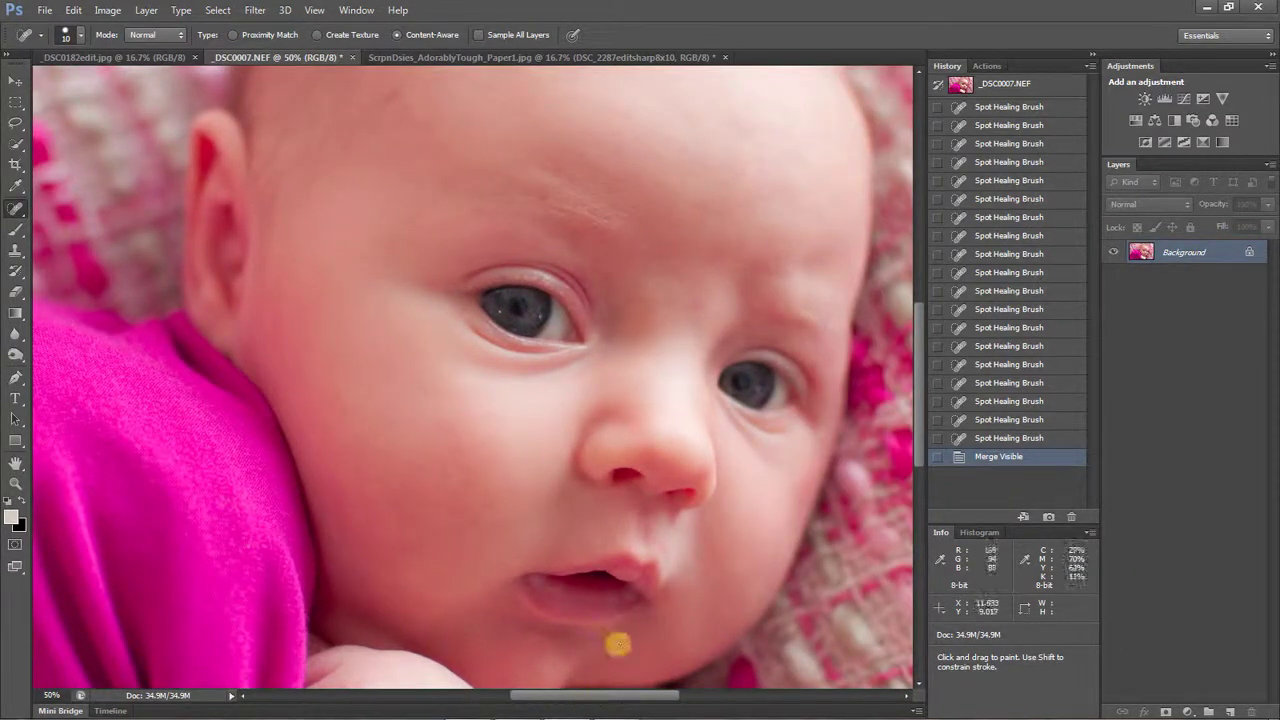
pyautogui.click(15, 251)
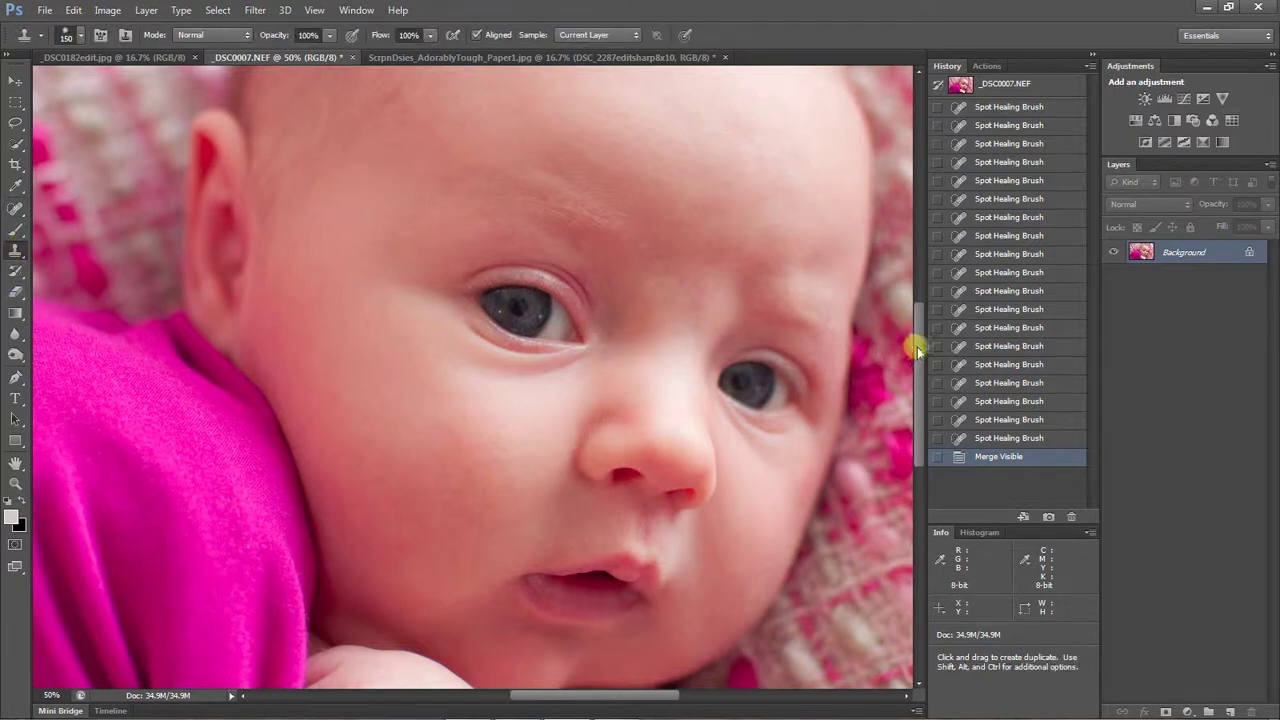
pyautogui.moveTo(917, 347); pyautogui.dragTo(926, 289)
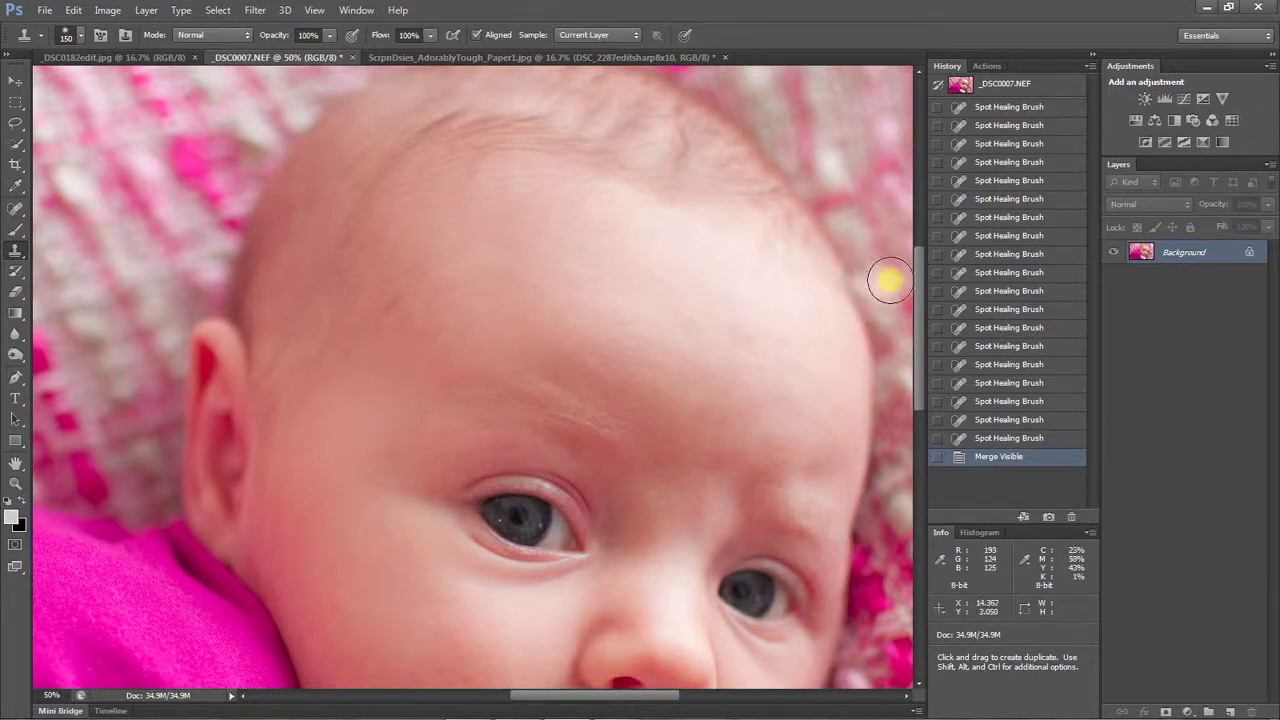
pyautogui.moveTo(918, 278); pyautogui.dragTo(908, 302)
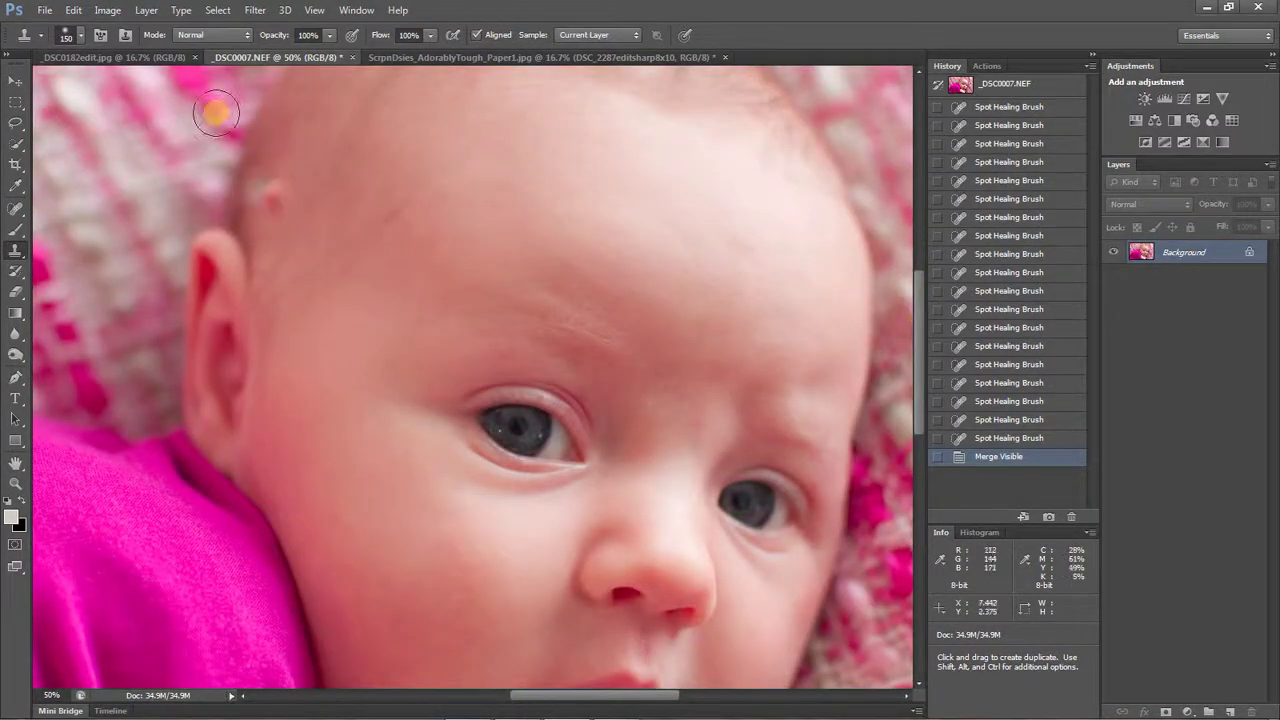
# Switch to the _DSC0182edit.jpg photo and duplicate its Background layer
pyautogui.click(155, 59)
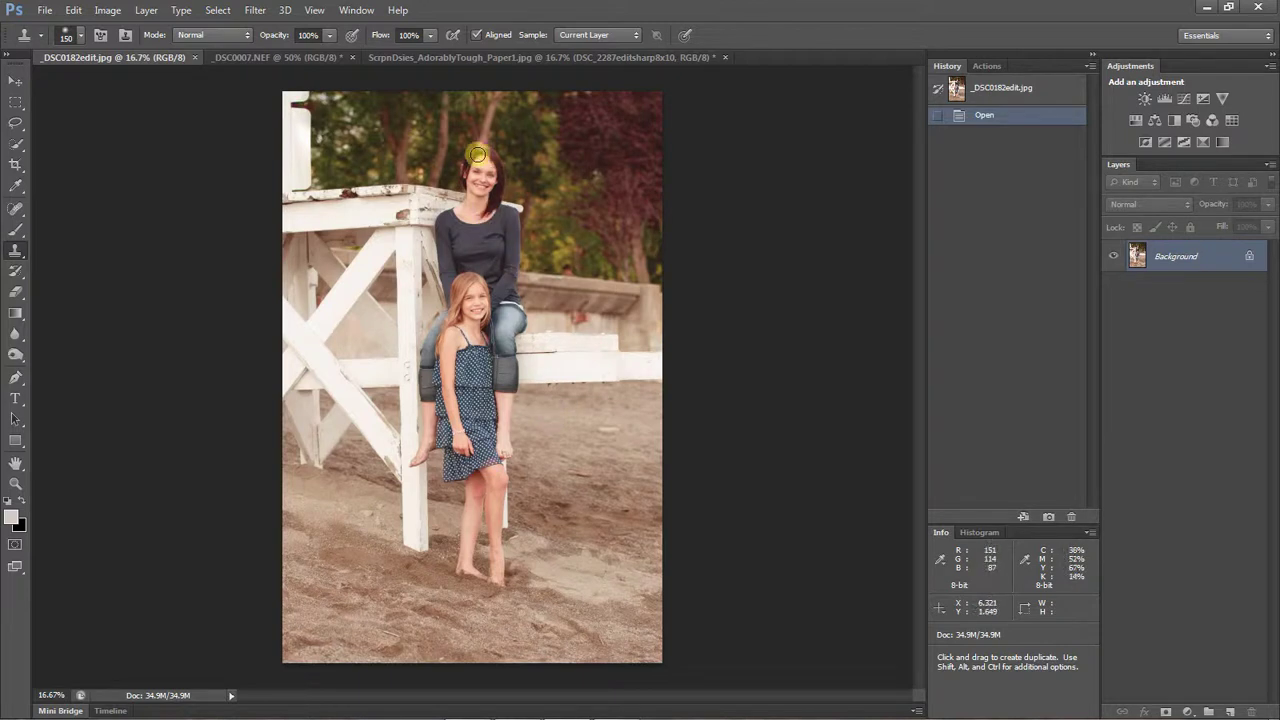
pyautogui.keyDown('alt'); pyautogui.click(576, 476); pyautogui.keyUp('alt')
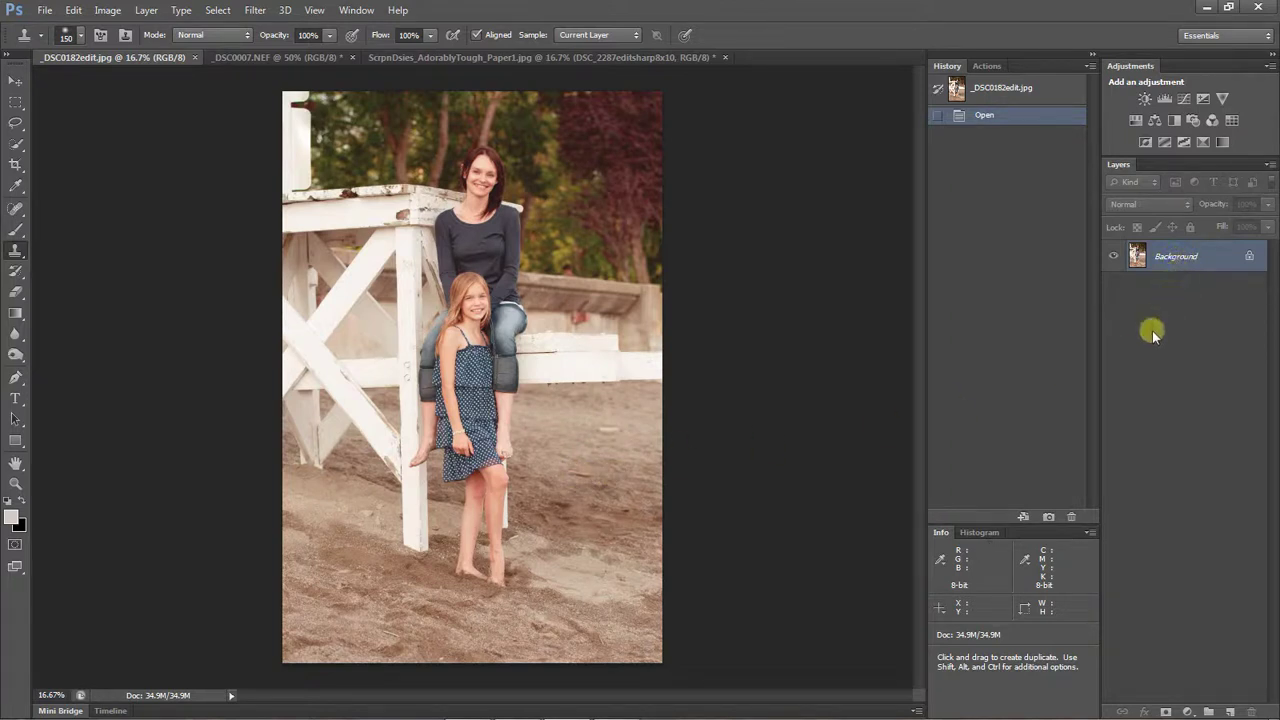
pyautogui.hotkey('ctrl', 'j')
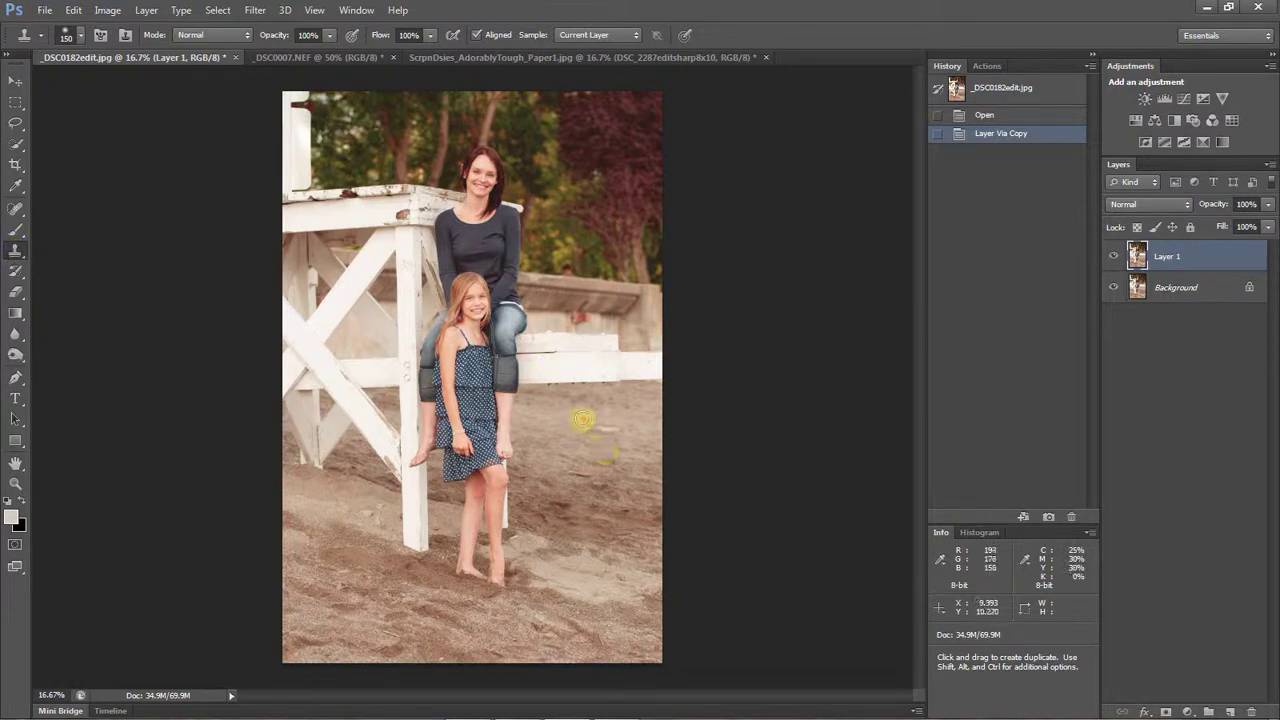
# Reduce the Clone Stamp brush to size 90 and clone nearby sand over the pale stick below the white beam
pyautogui.press('[')
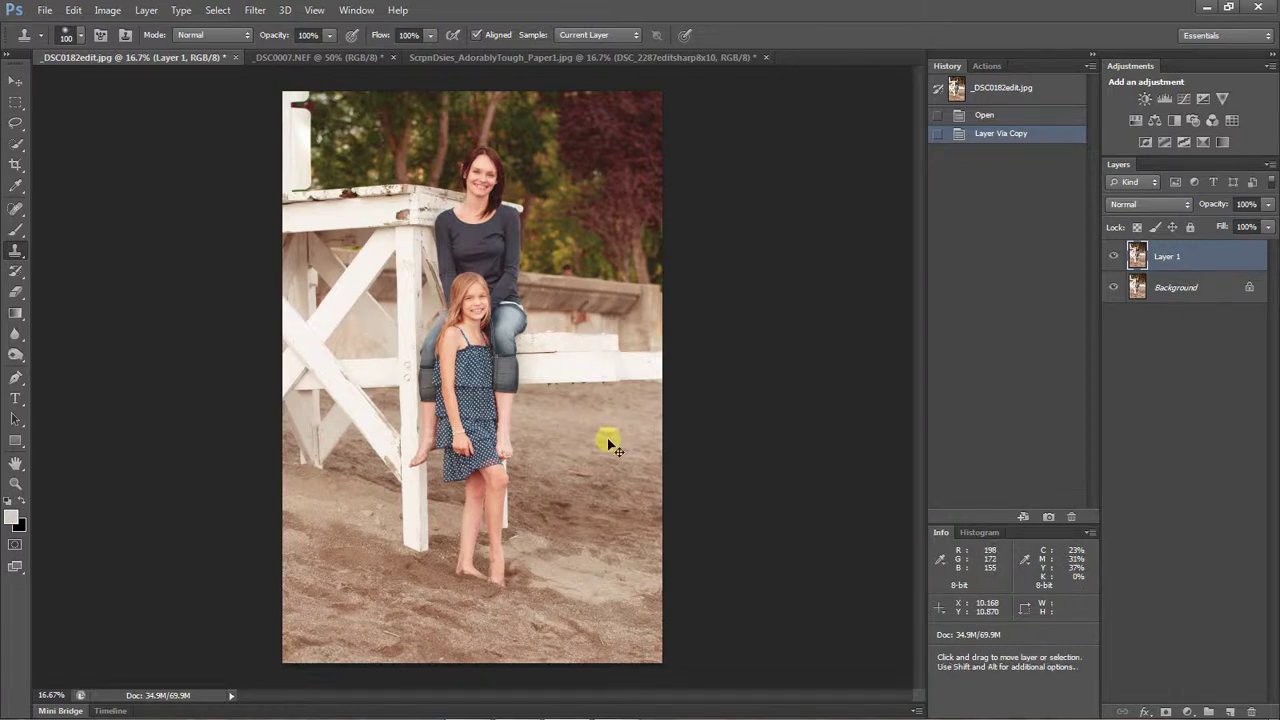
pyautogui.hotkey('ctrl', '+')
pyautogui.hotkey('ctrl', '+')
pyautogui.hotkey('ctrl', '+')
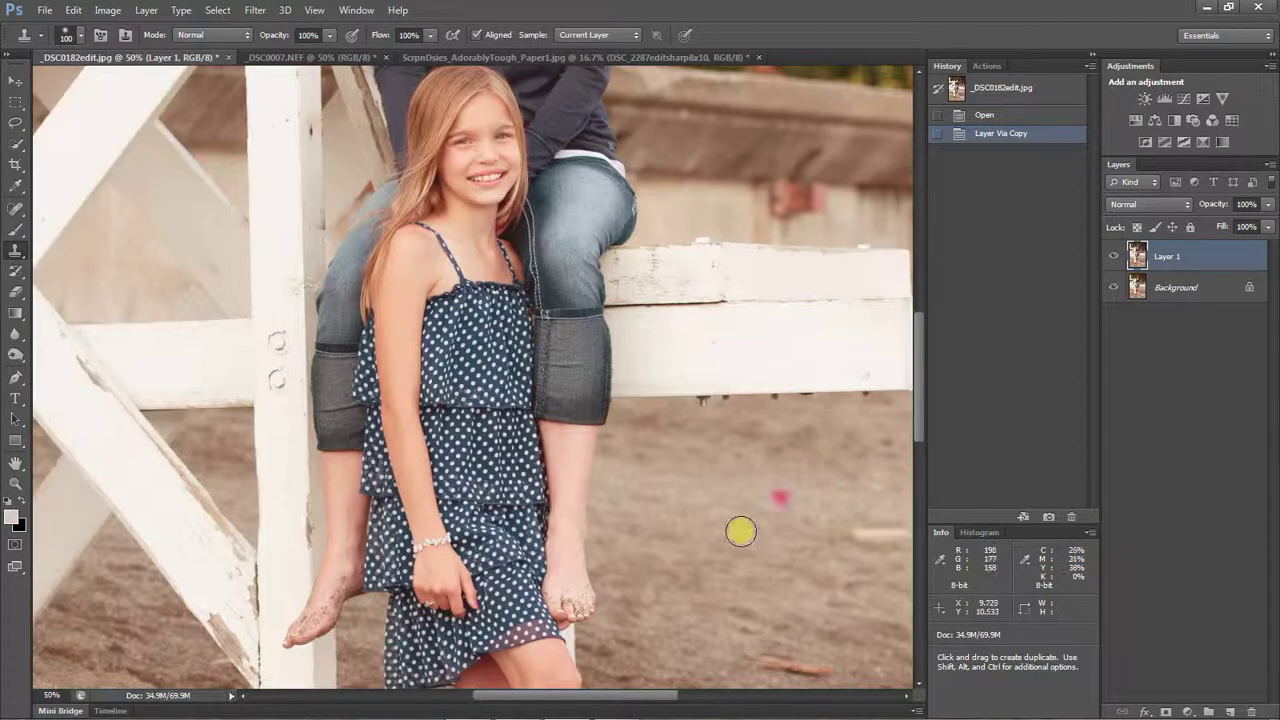
pyautogui.moveTo(651, 693); pyautogui.dragTo(733, 693)
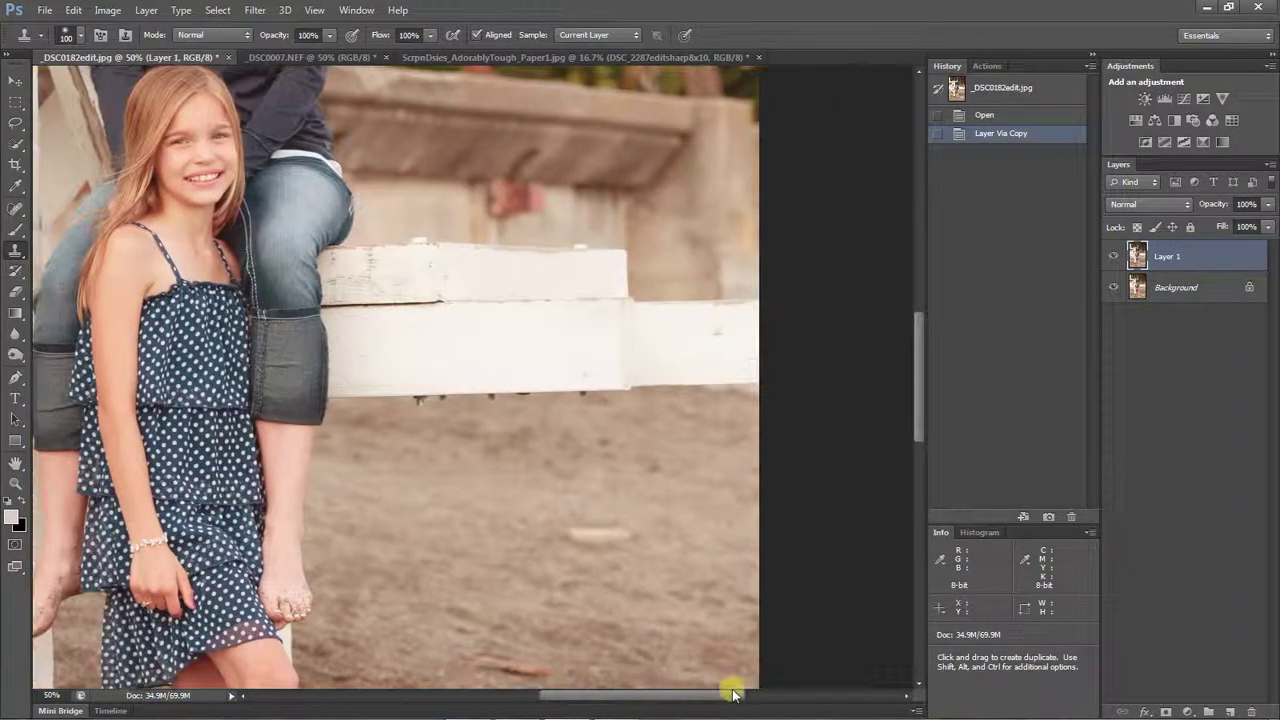
pyautogui.moveTo(917, 368); pyautogui.dragTo(912, 394)
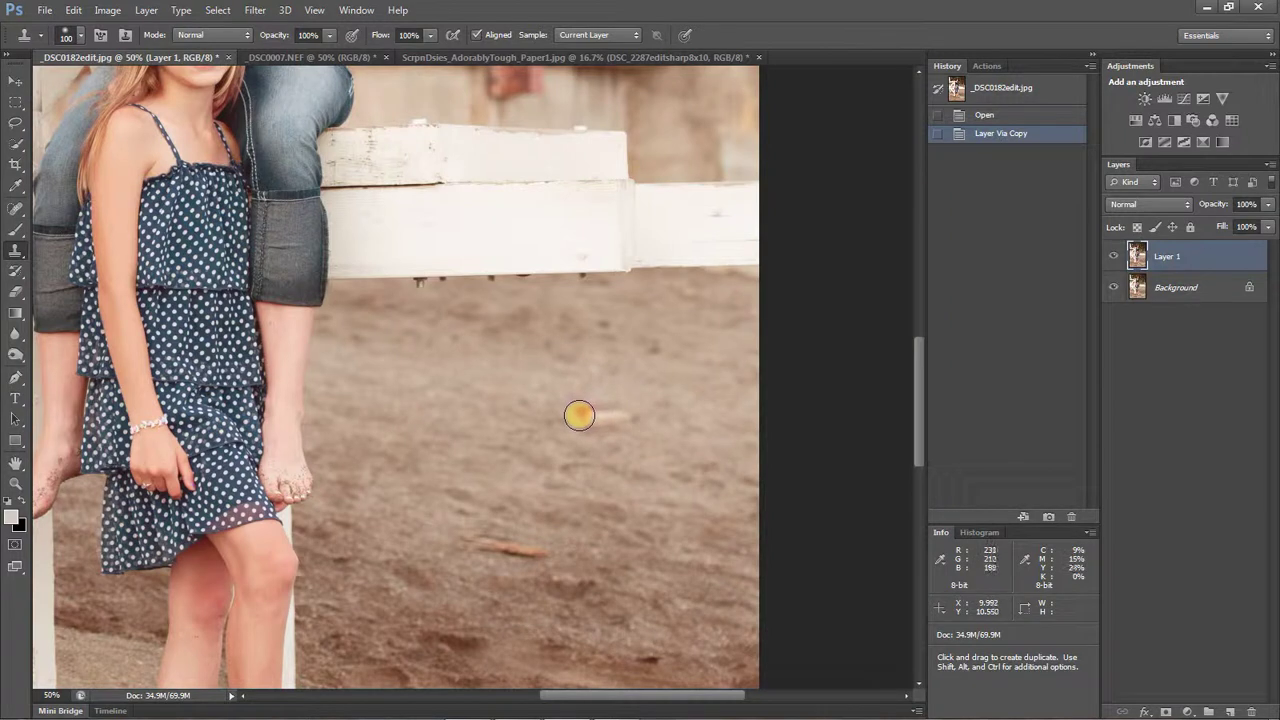
pyautogui.moveTo(626, 414)
pyautogui.mouseDown()
pyautogui.moveTo(563, 421)
pyautogui.moveTo(588, 450)
pyautogui.mouseUp()
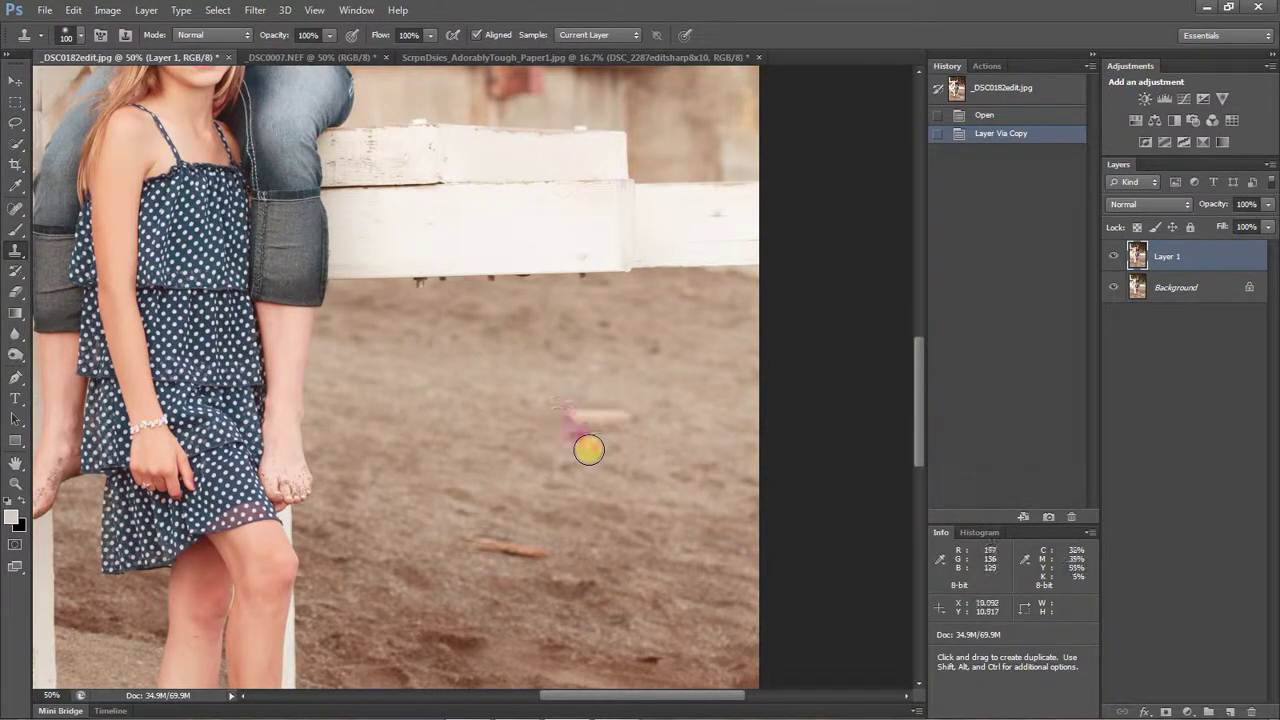
pyautogui.keyDown('alt'); pyautogui.click(594, 451); pyautogui.keyUp('alt')
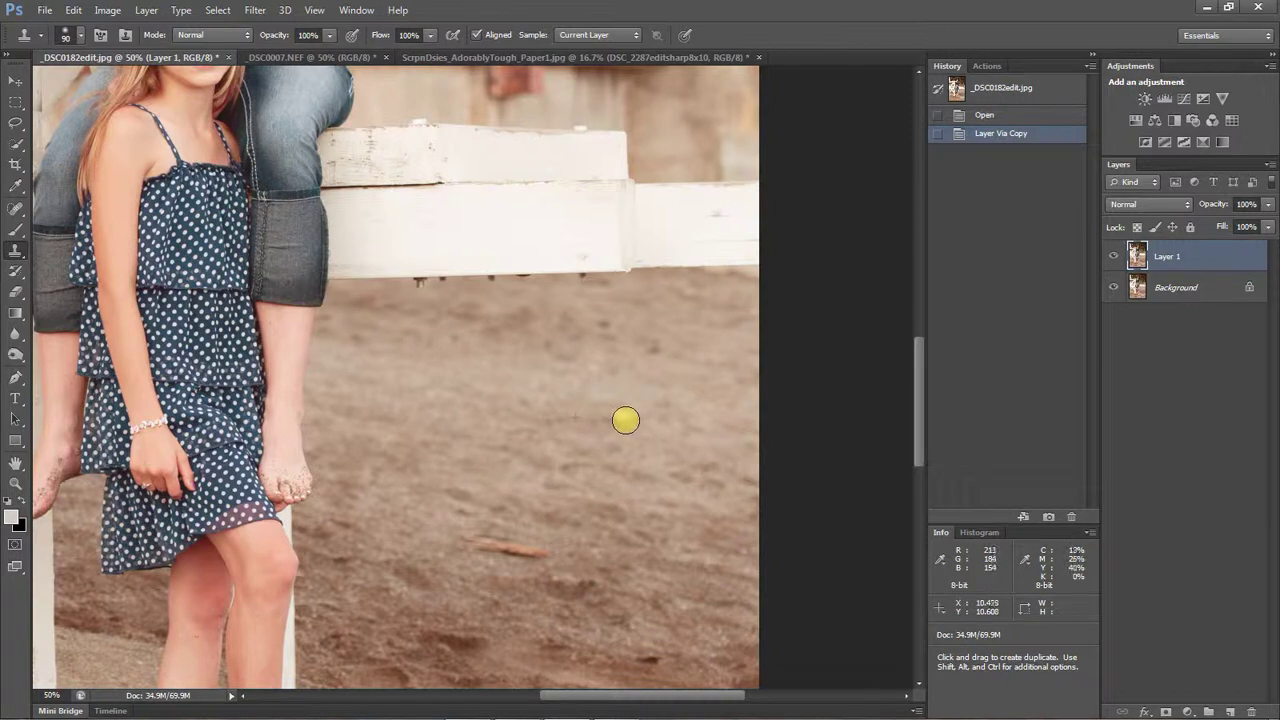
pyautogui.moveTo(620, 420); pyautogui.dragTo(607, 420)
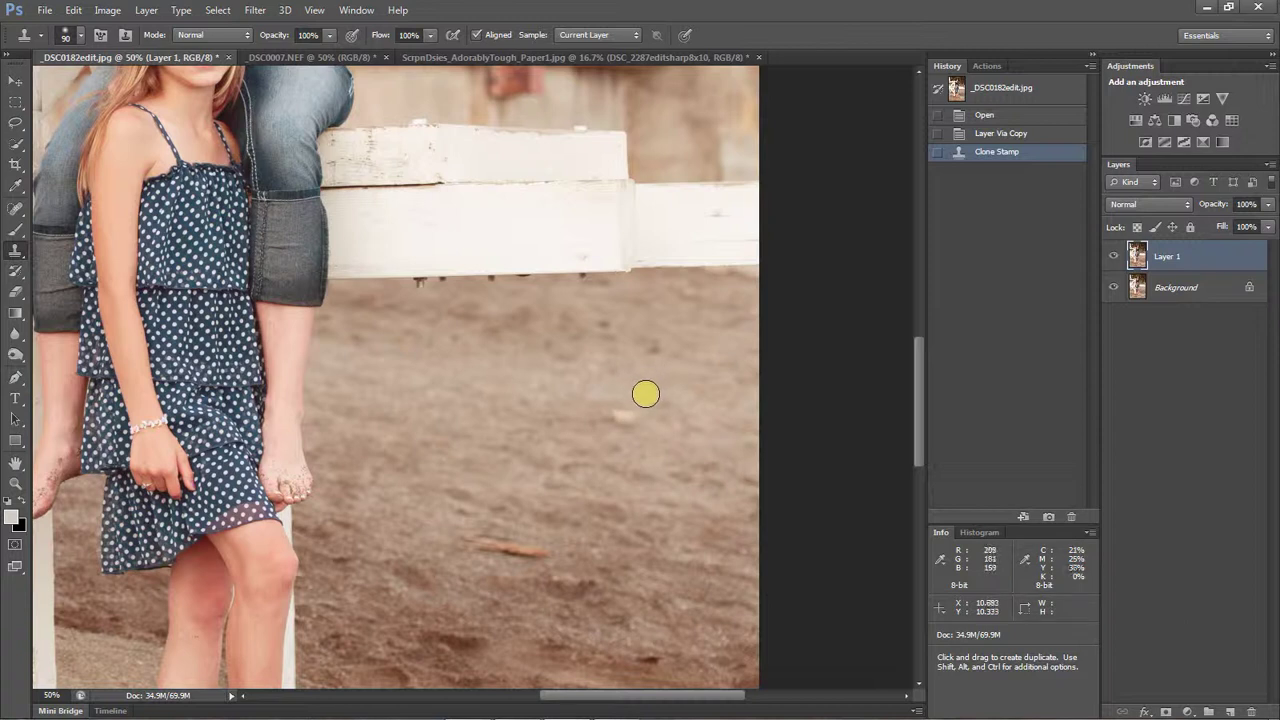
pyautogui.keyDown('alt'); pyautogui.click(646, 393); pyautogui.keyUp('alt')
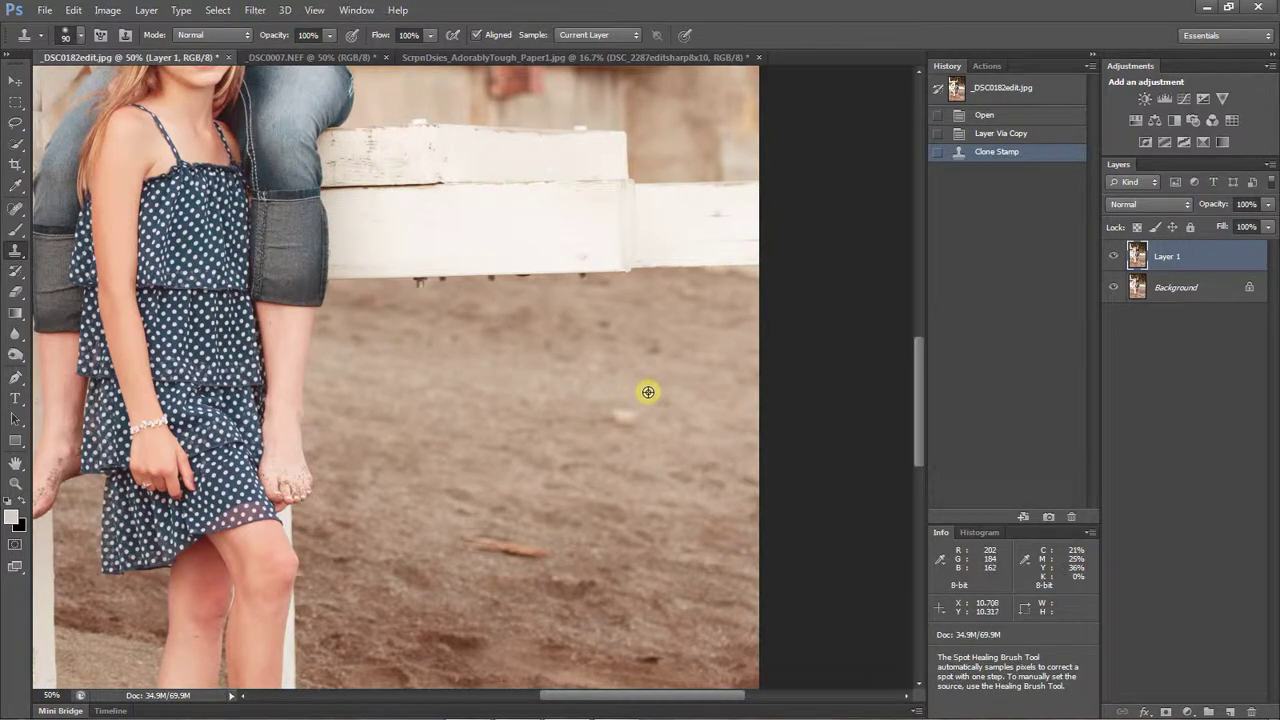
# Clone sand over the rest of the pale stick and the brown stick beside the girl's dress, blending the patched area
pyautogui.moveTo(647, 392)
pyautogui.mouseDown()
pyautogui.moveTo(630, 430)
pyautogui.moveTo(622, 415)
pyautogui.moveTo(632, 438)
pyautogui.moveTo(607, 468)
pyautogui.moveTo(568, 485)
pyautogui.moveTo(616, 447)
pyautogui.moveTo(560, 535)
pyautogui.moveTo(522, 509)
pyautogui.moveTo(437, 524)
pyautogui.moveTo(433, 553)
pyautogui.moveTo(451, 573)
pyautogui.moveTo(435, 544)
pyautogui.moveTo(423, 553)
pyautogui.moveTo(449, 536)
pyautogui.moveTo(507, 548)
pyautogui.mouseUp()
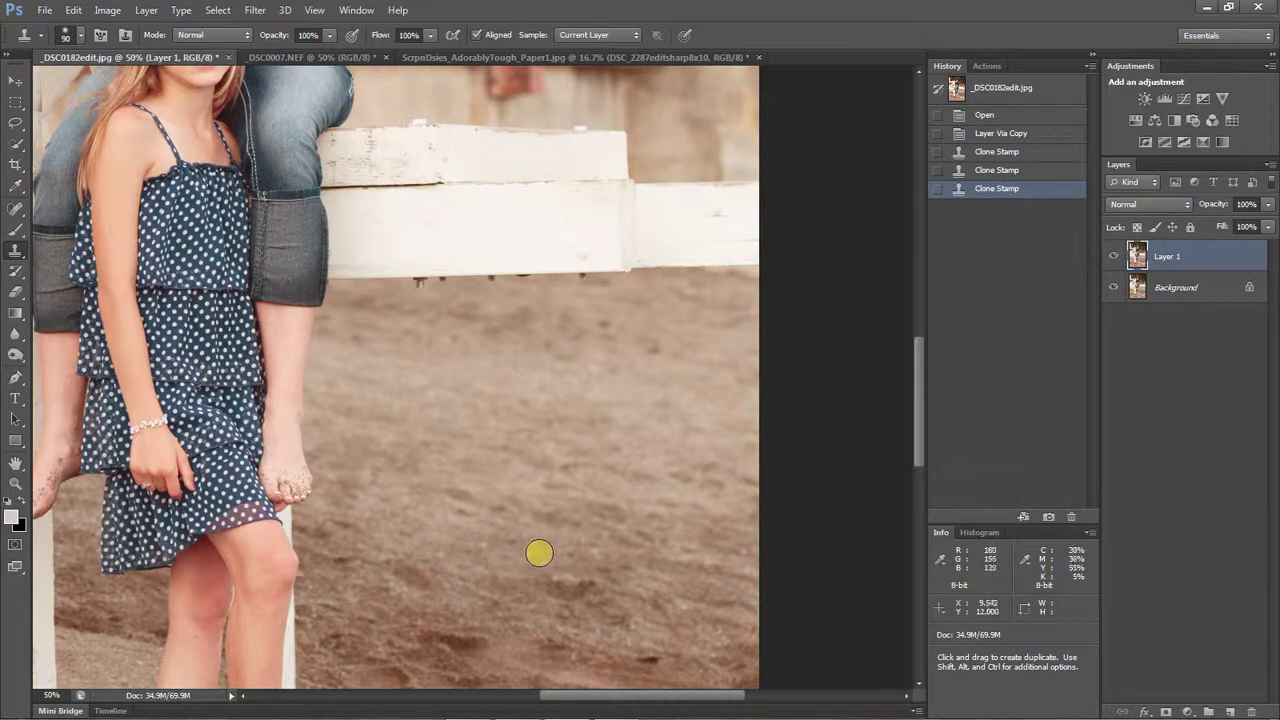
pyautogui.moveTo(540, 552)
pyautogui.mouseDown()
pyautogui.moveTo(531, 563)
pyautogui.moveTo(557, 543)
pyautogui.moveTo(528, 571)
pyautogui.moveTo(577, 526)
pyautogui.moveTo(506, 529)
pyautogui.moveTo(498, 558)
pyautogui.moveTo(543, 531)
pyautogui.moveTo(533, 546)
pyautogui.mouseUp()
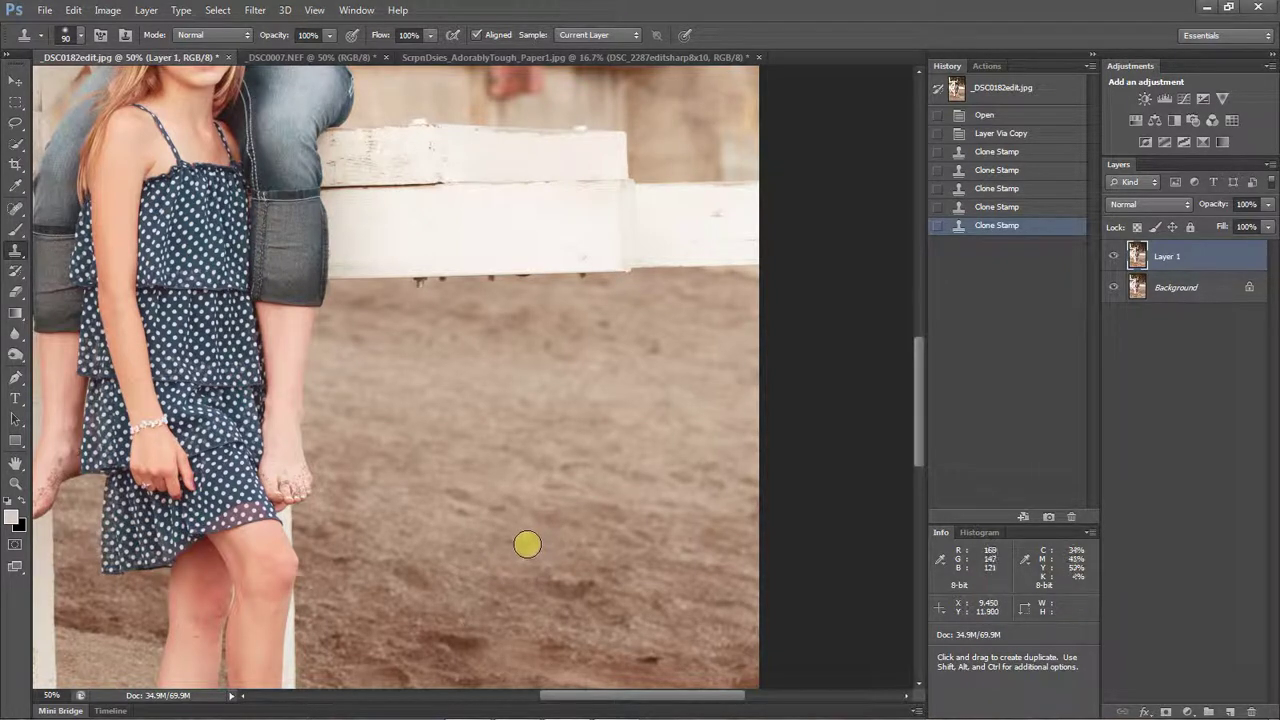
pyautogui.moveTo(530, 550)
pyautogui.mouseDown()
pyautogui.moveTo(530, 517)
pyautogui.moveTo(536, 548)
pyautogui.moveTo(516, 570)
pyautogui.moveTo(495, 562)
pyautogui.moveTo(544, 467)
pyautogui.moveTo(541, 520)
pyautogui.moveTo(588, 526)
pyautogui.moveTo(659, 503)
pyautogui.moveTo(695, 504)
pyautogui.moveTo(704, 519)
pyautogui.moveTo(606, 479)
pyautogui.moveTo(575, 570)
pyautogui.moveTo(502, 536)
pyautogui.moveTo(520, 547)
pyautogui.moveTo(544, 507)
pyautogui.moveTo(590, 502)
pyautogui.moveTo(633, 512)
pyautogui.moveTo(641, 528)
pyautogui.moveTo(624, 421)
pyautogui.moveTo(498, 327)
pyautogui.moveTo(455, 393)
pyautogui.moveTo(549, 569)
pyautogui.moveTo(562, 536)
pyautogui.moveTo(550, 518)
pyautogui.moveTo(510, 556)
pyautogui.moveTo(509, 543)
pyautogui.moveTo(562, 554)
pyautogui.mouseUp()
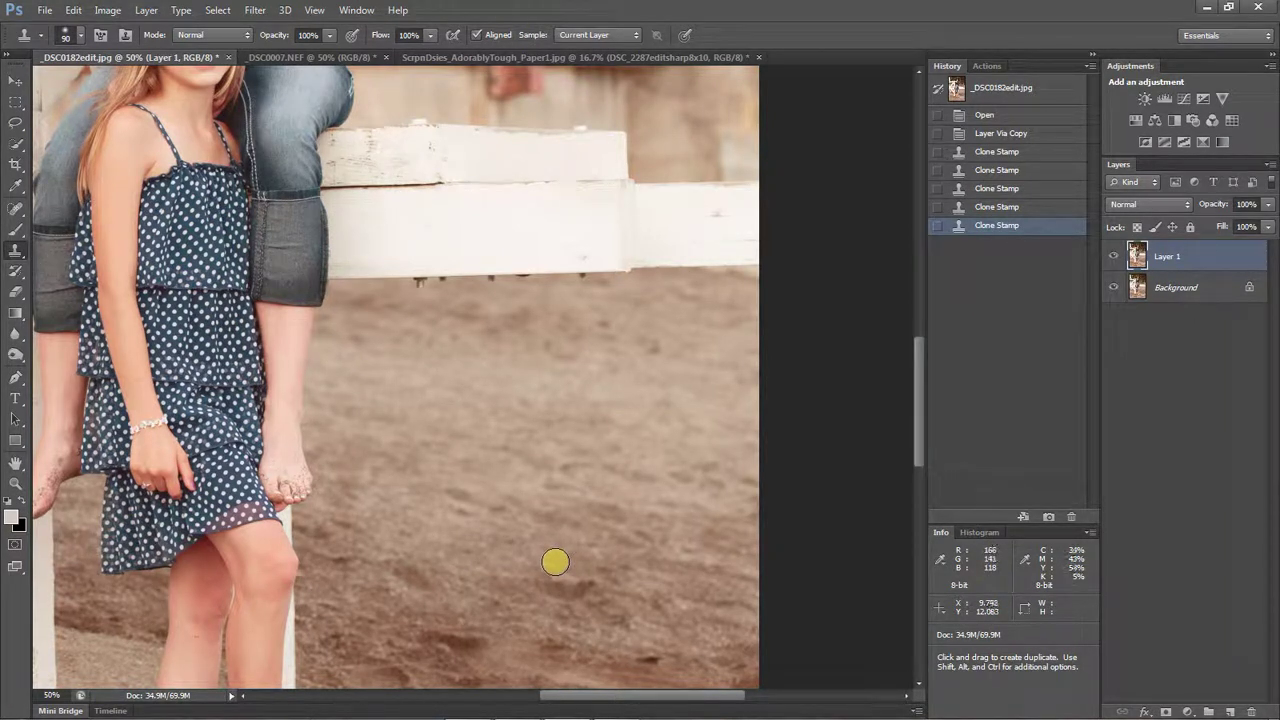
pyautogui.moveTo(555, 562)
pyautogui.mouseDown()
pyautogui.moveTo(536, 524)
pyautogui.moveTo(556, 536)
pyautogui.moveTo(590, 530)
pyautogui.mouseUp()
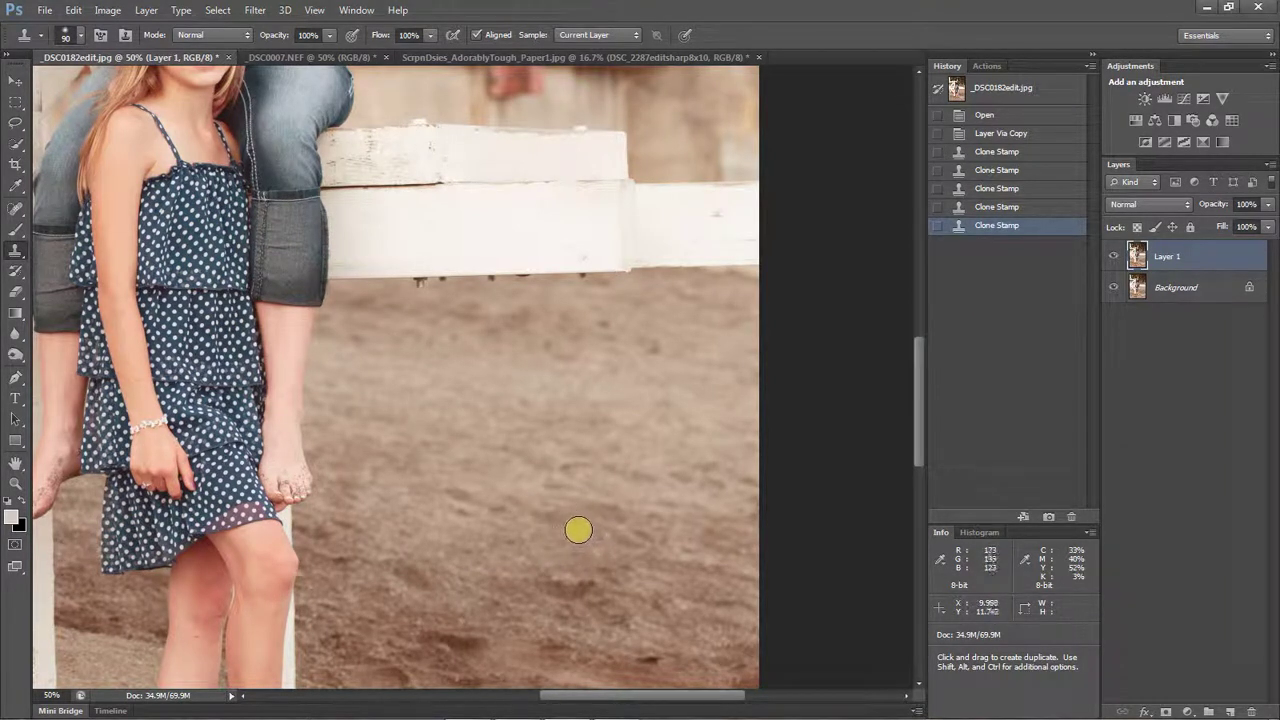
pyautogui.moveTo(578, 526); pyautogui.dragTo(579, 520)
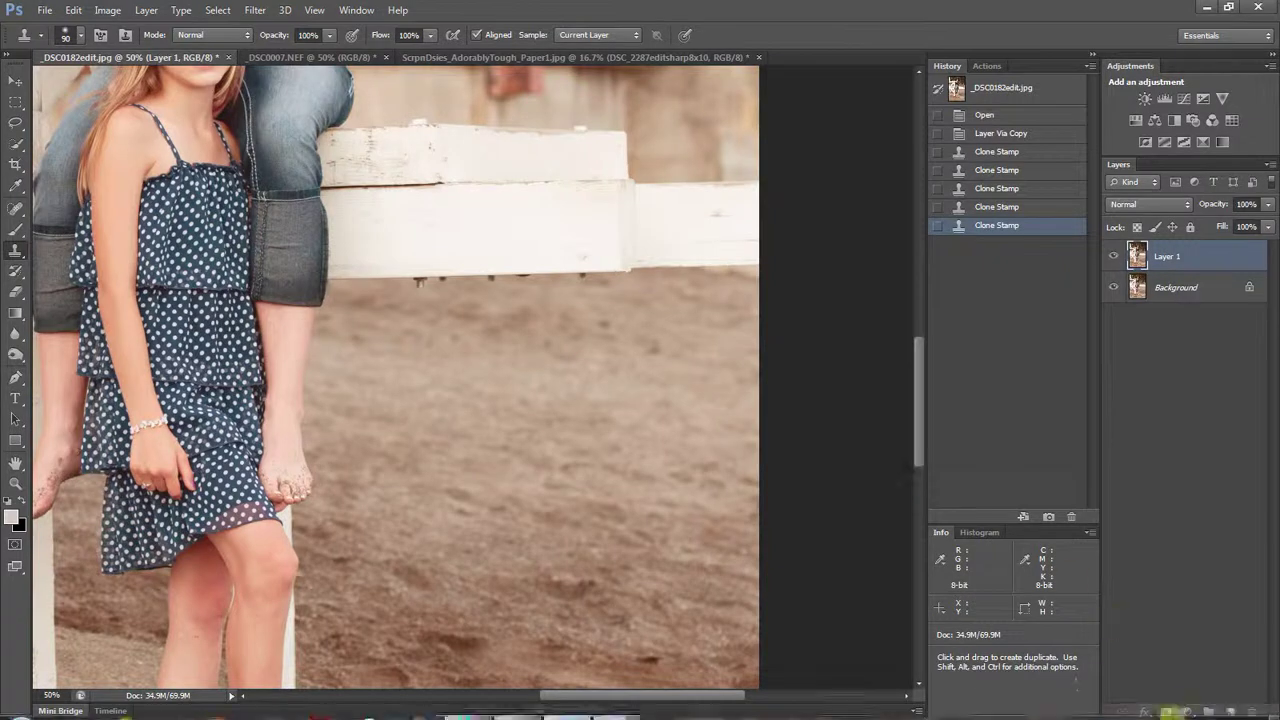
# Merge the retouched Layer 1 into the Background with Merge Visible and review the two figures in the photo
pyautogui.moveTo(1100, 712)
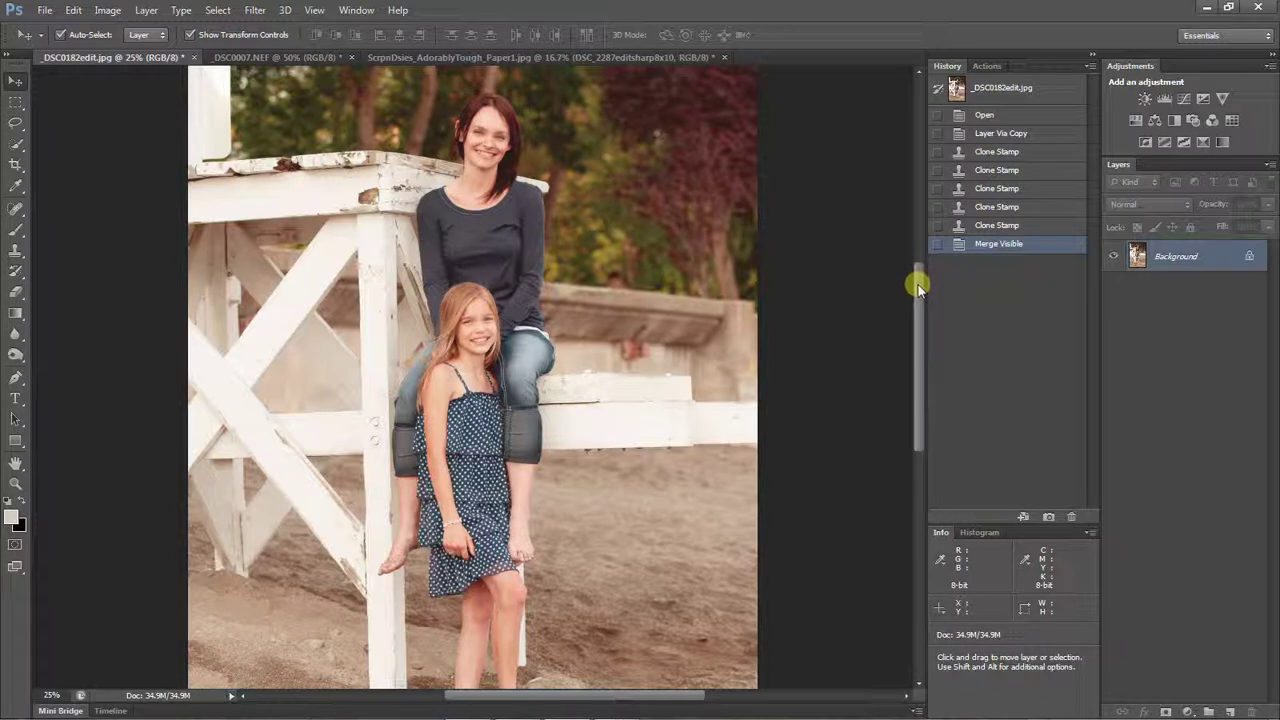
pyautogui.moveTo(918, 284)
pyautogui.mouseDown()
pyautogui.moveTo(914, 356)
pyautogui.moveTo(917, 271)
pyautogui.mouseUp()
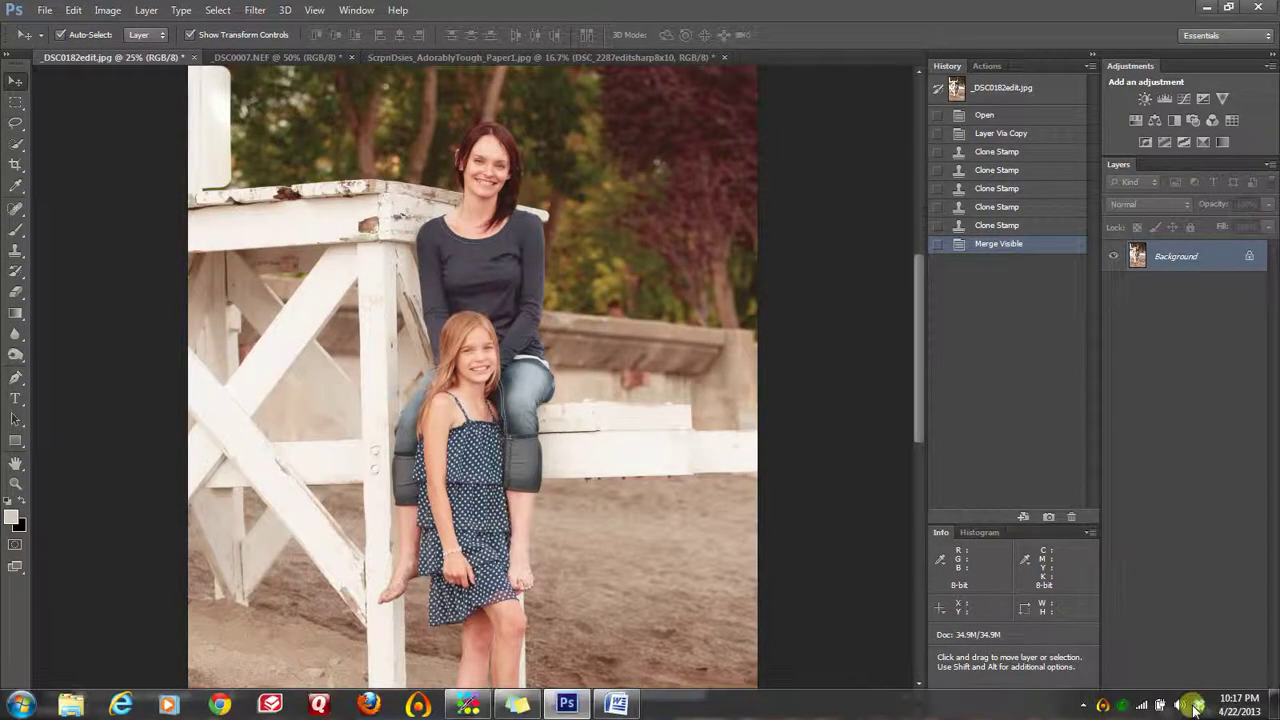